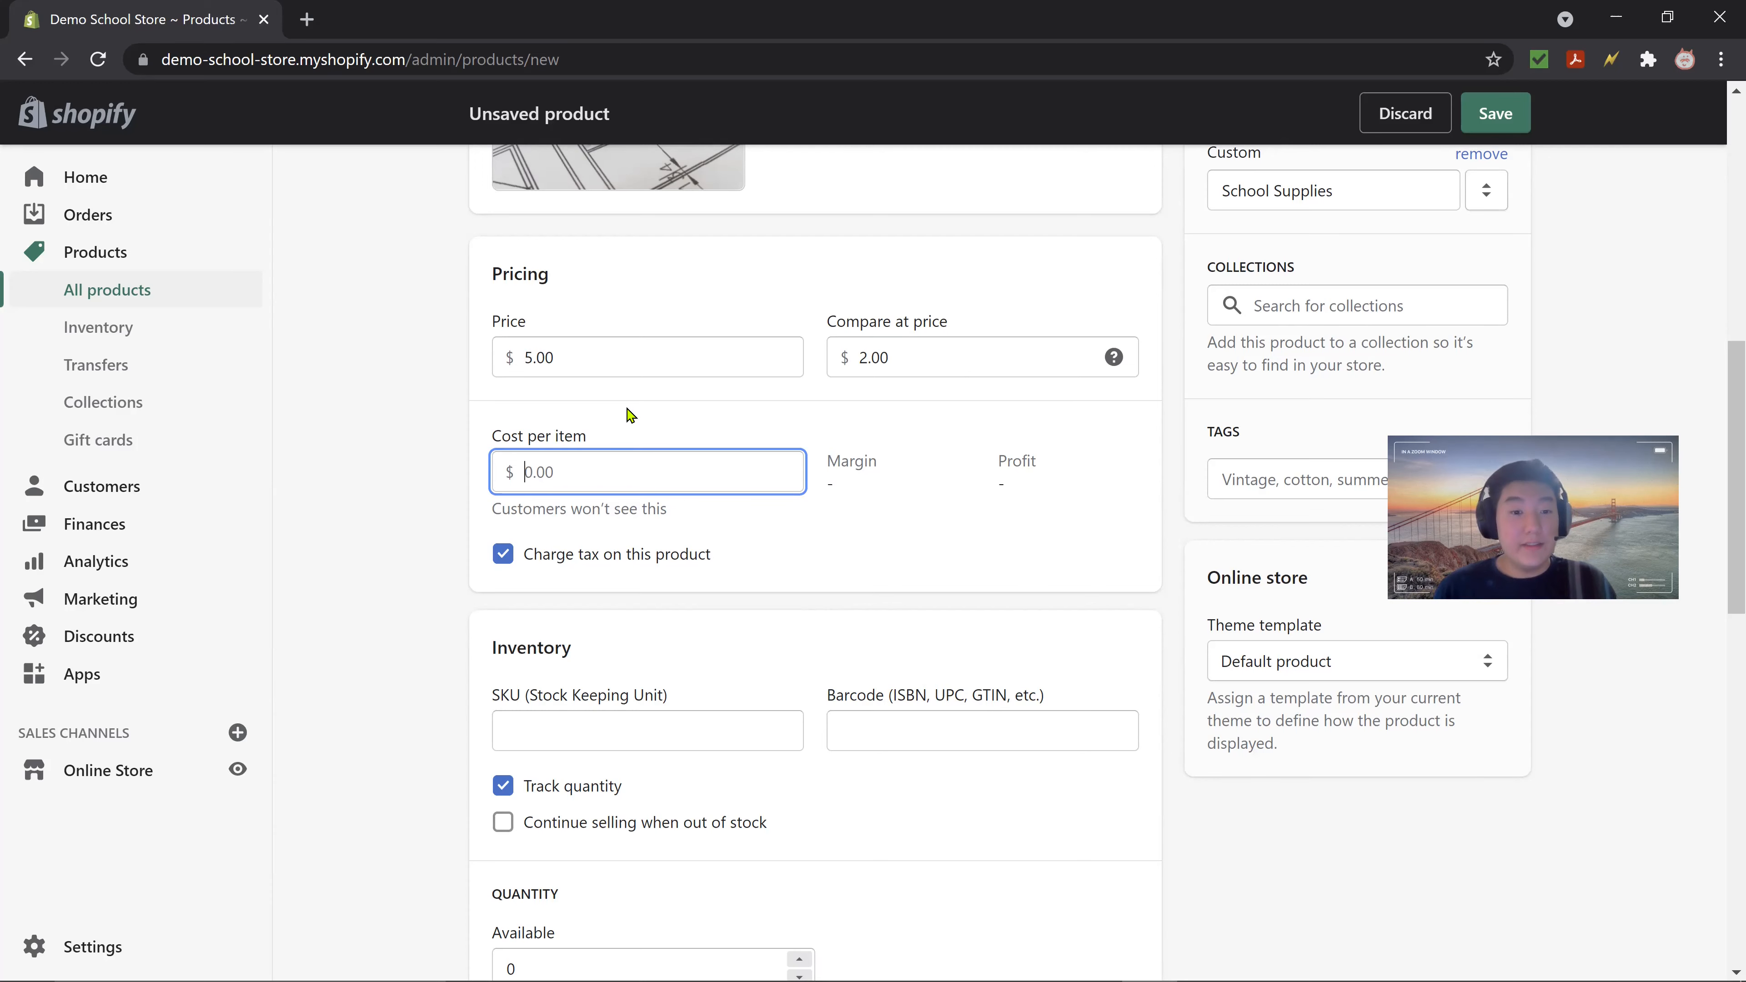
# - Set the product's cost per item to $0.50
pyautogui.scroll(-2, 630, 415)
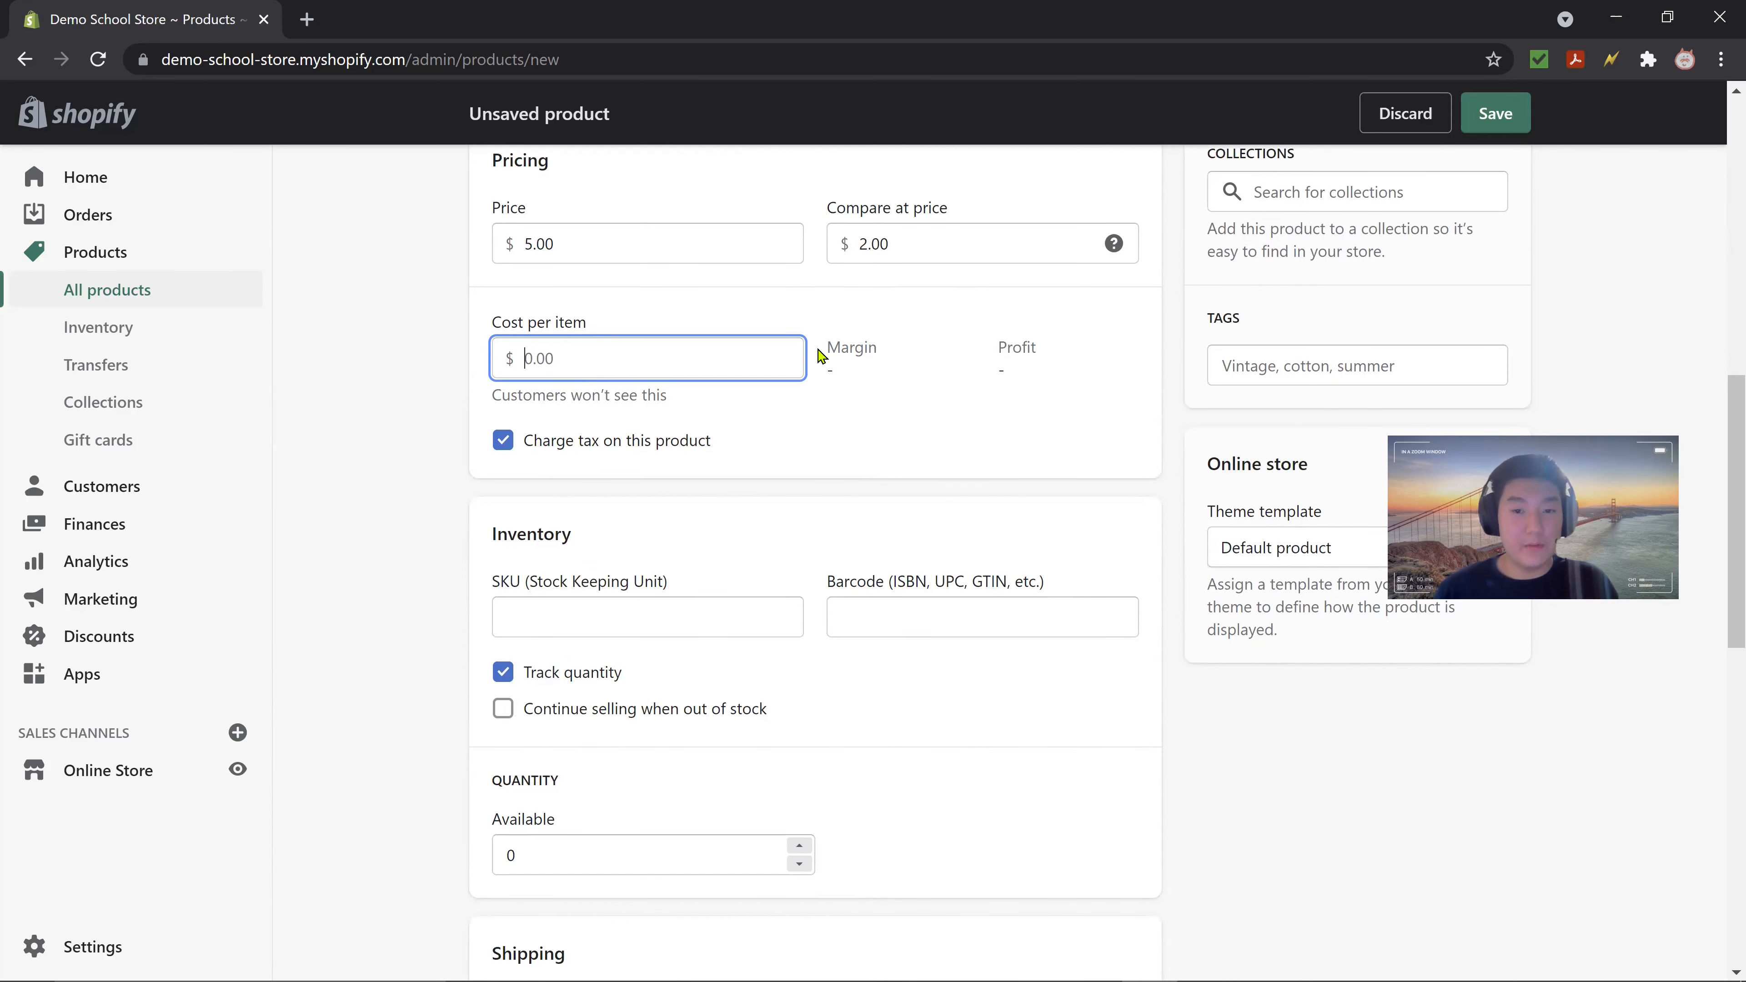
pyautogui.write('0.5')
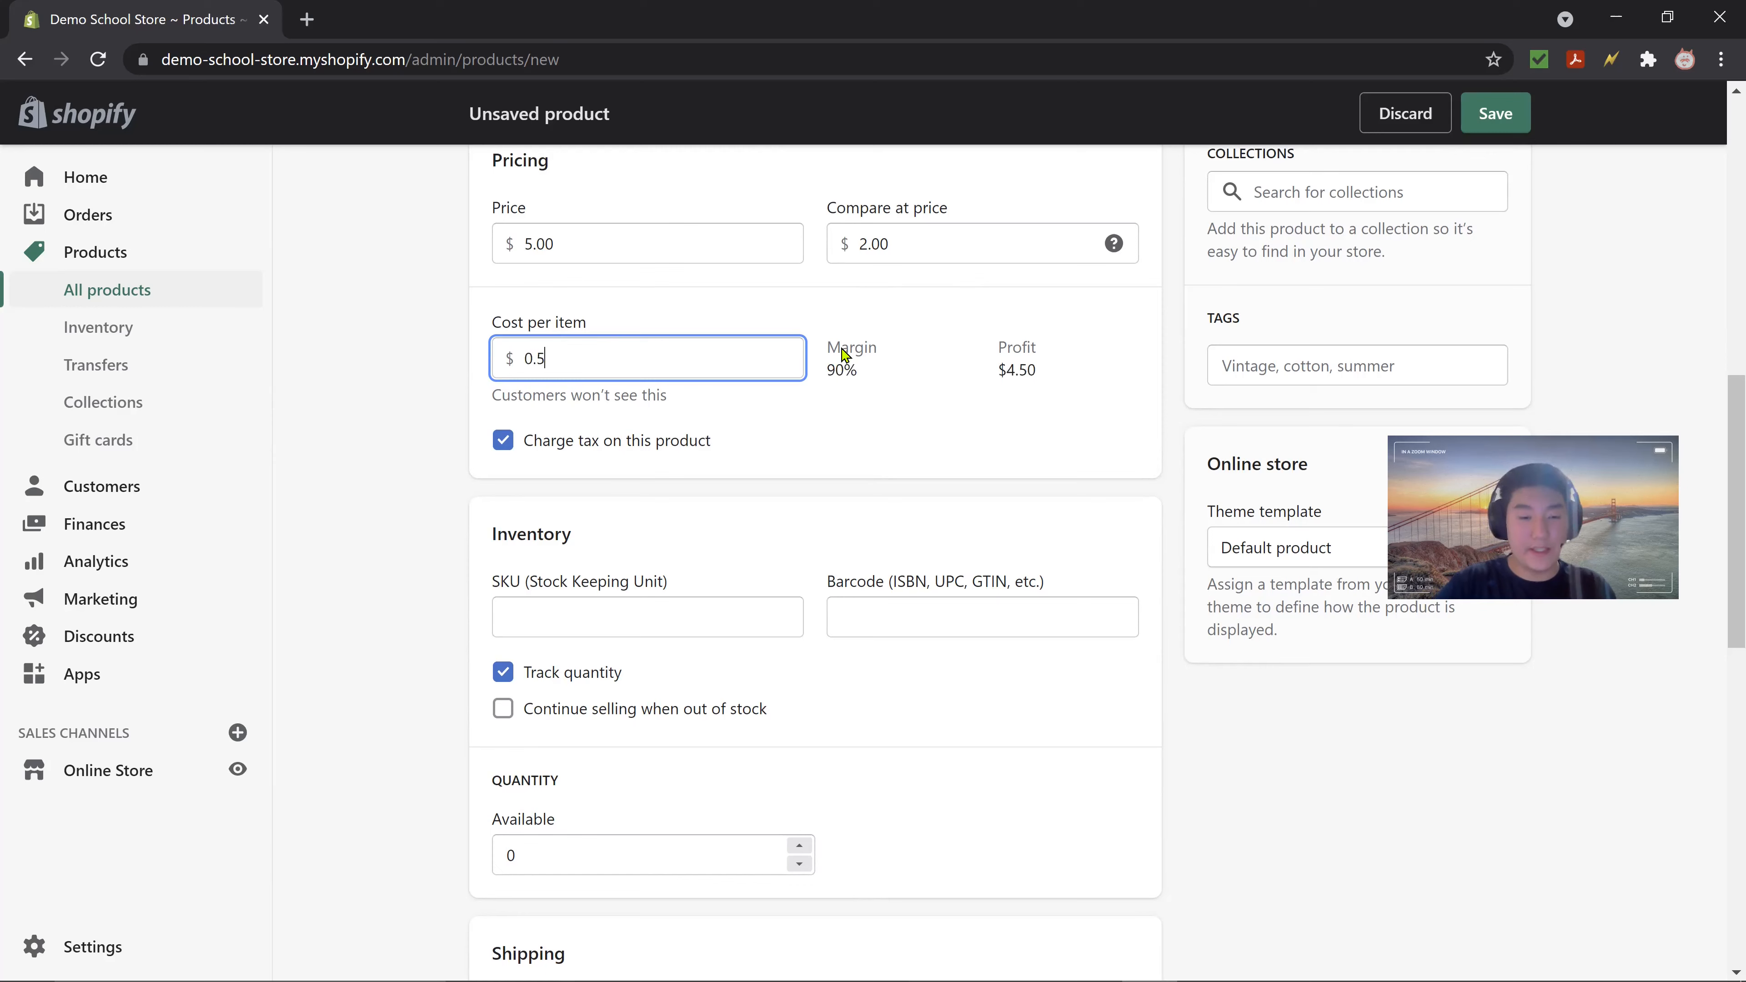
pyautogui.write('0')
pyautogui.click(394, 374)
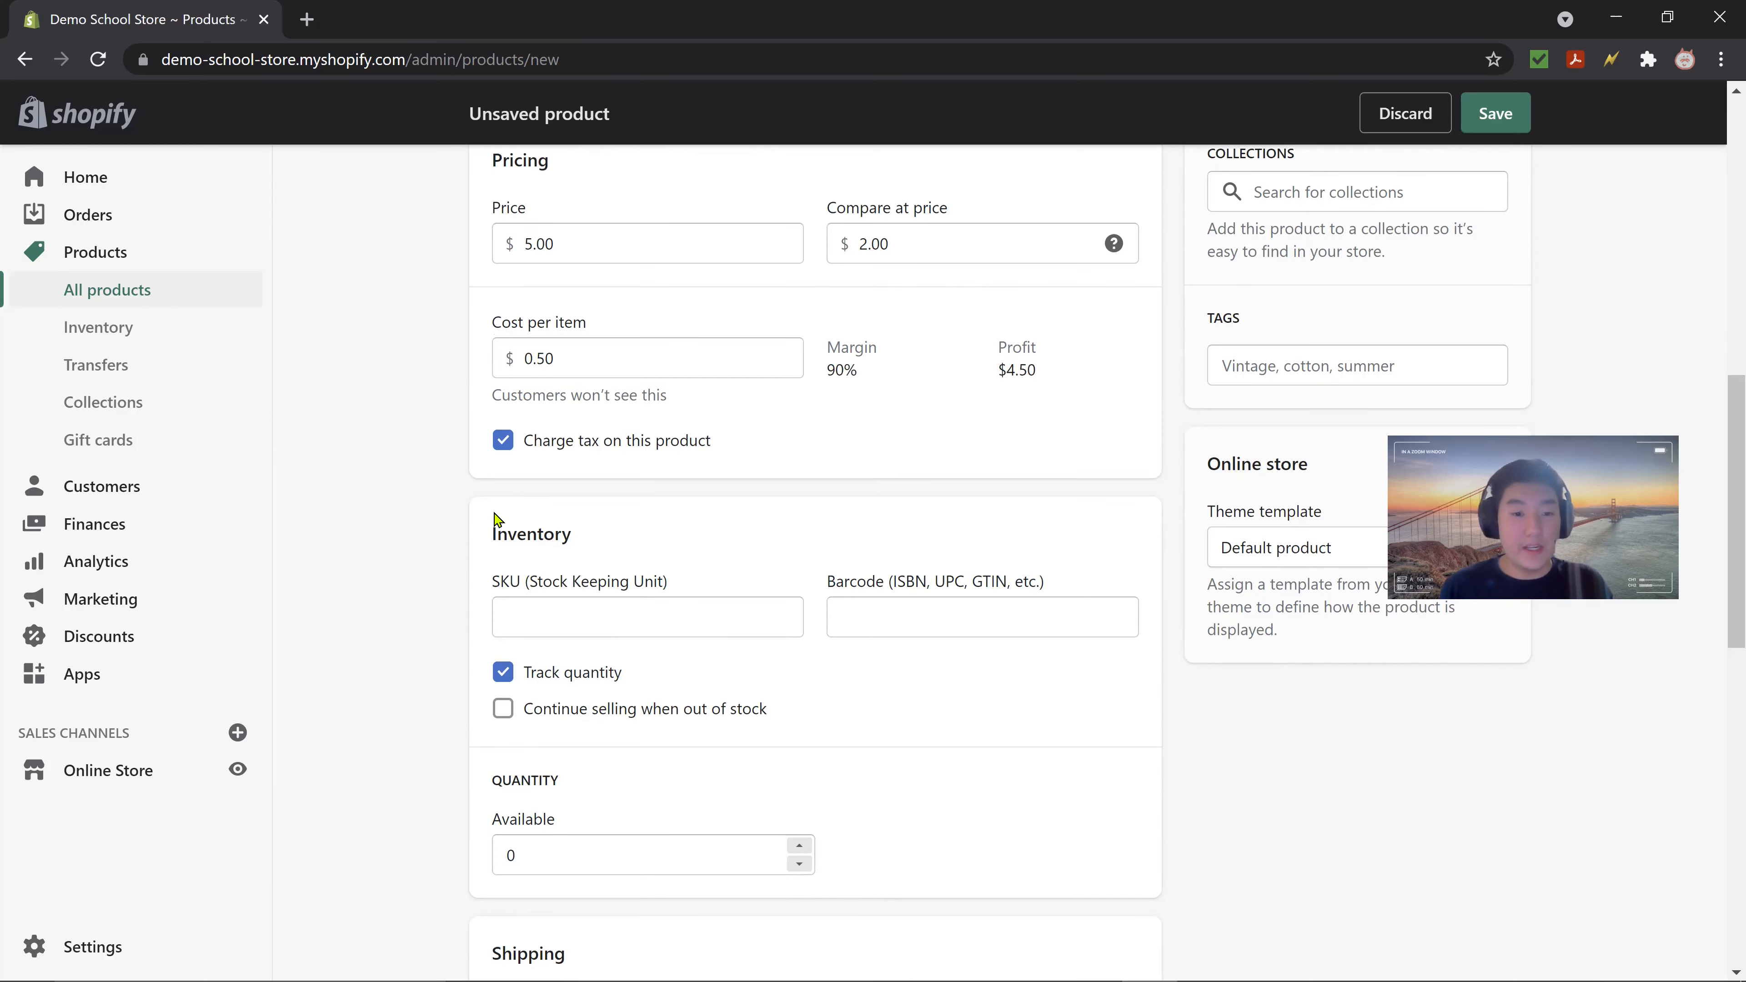
# - Turn off charging tax on this product
pyautogui.click(563, 446)
pyautogui.click(562, 446)
pyautogui.click(562, 445)
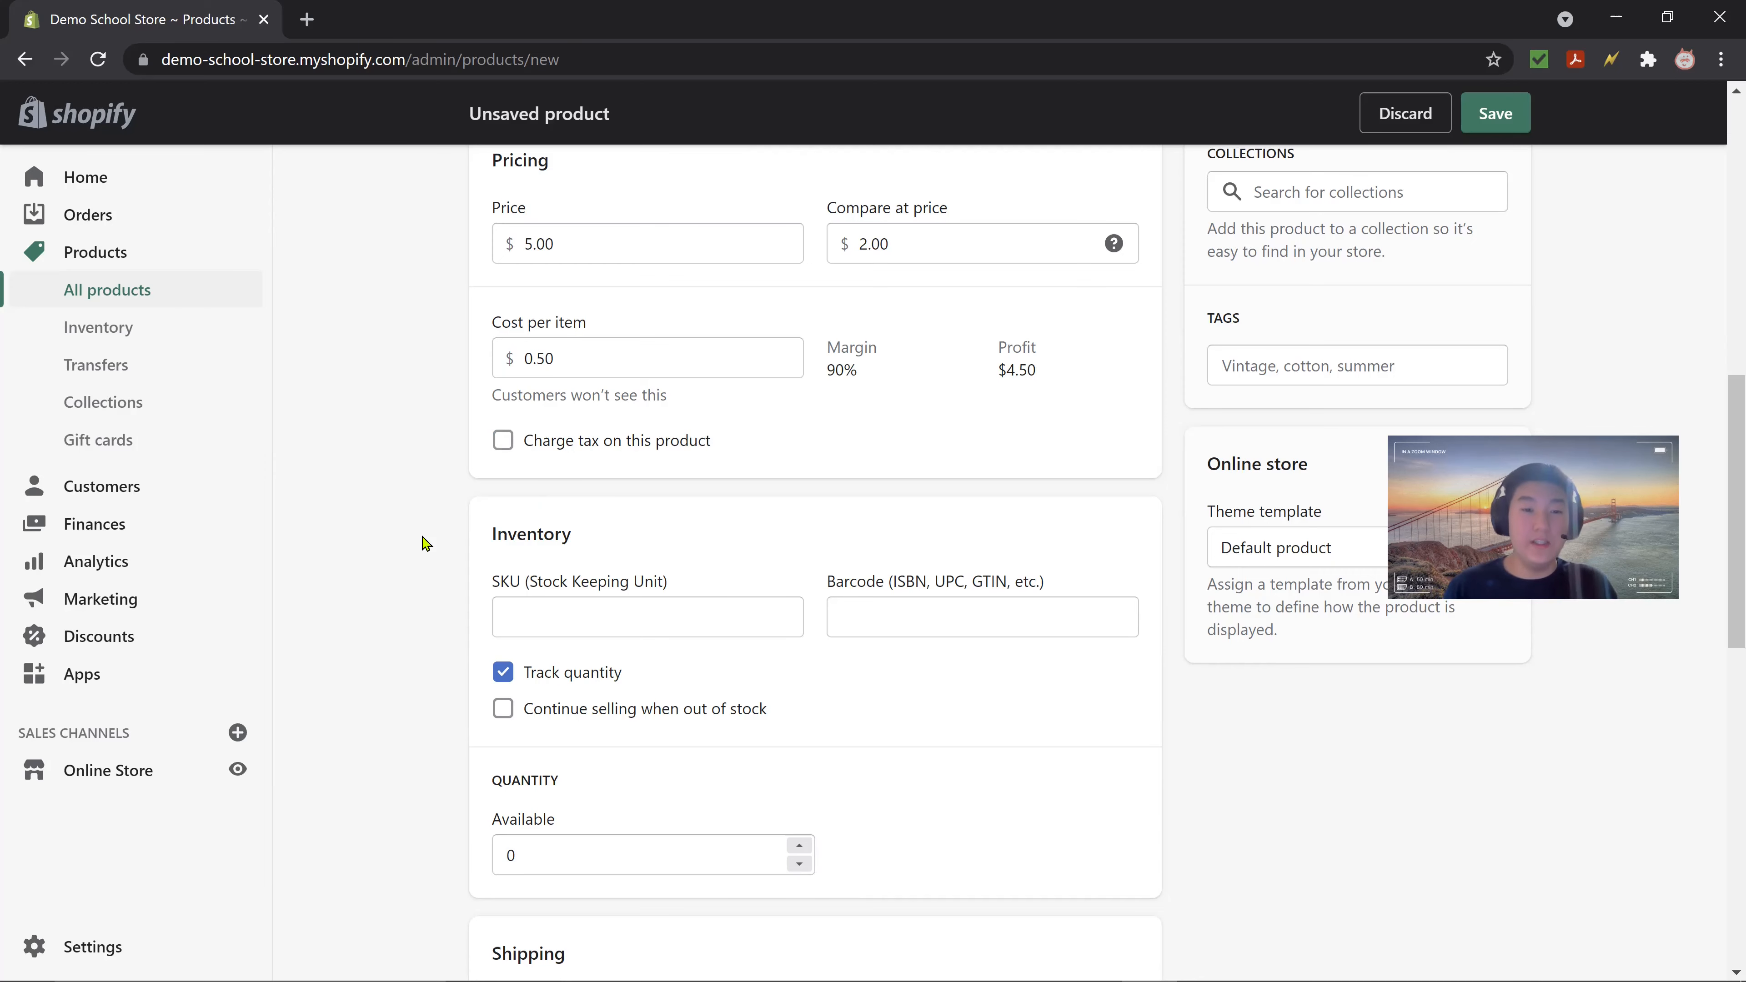
# - Allow the product to continue selling when out of stock and set its available quantity to 10
pyautogui.scroll(-5, 423, 543)
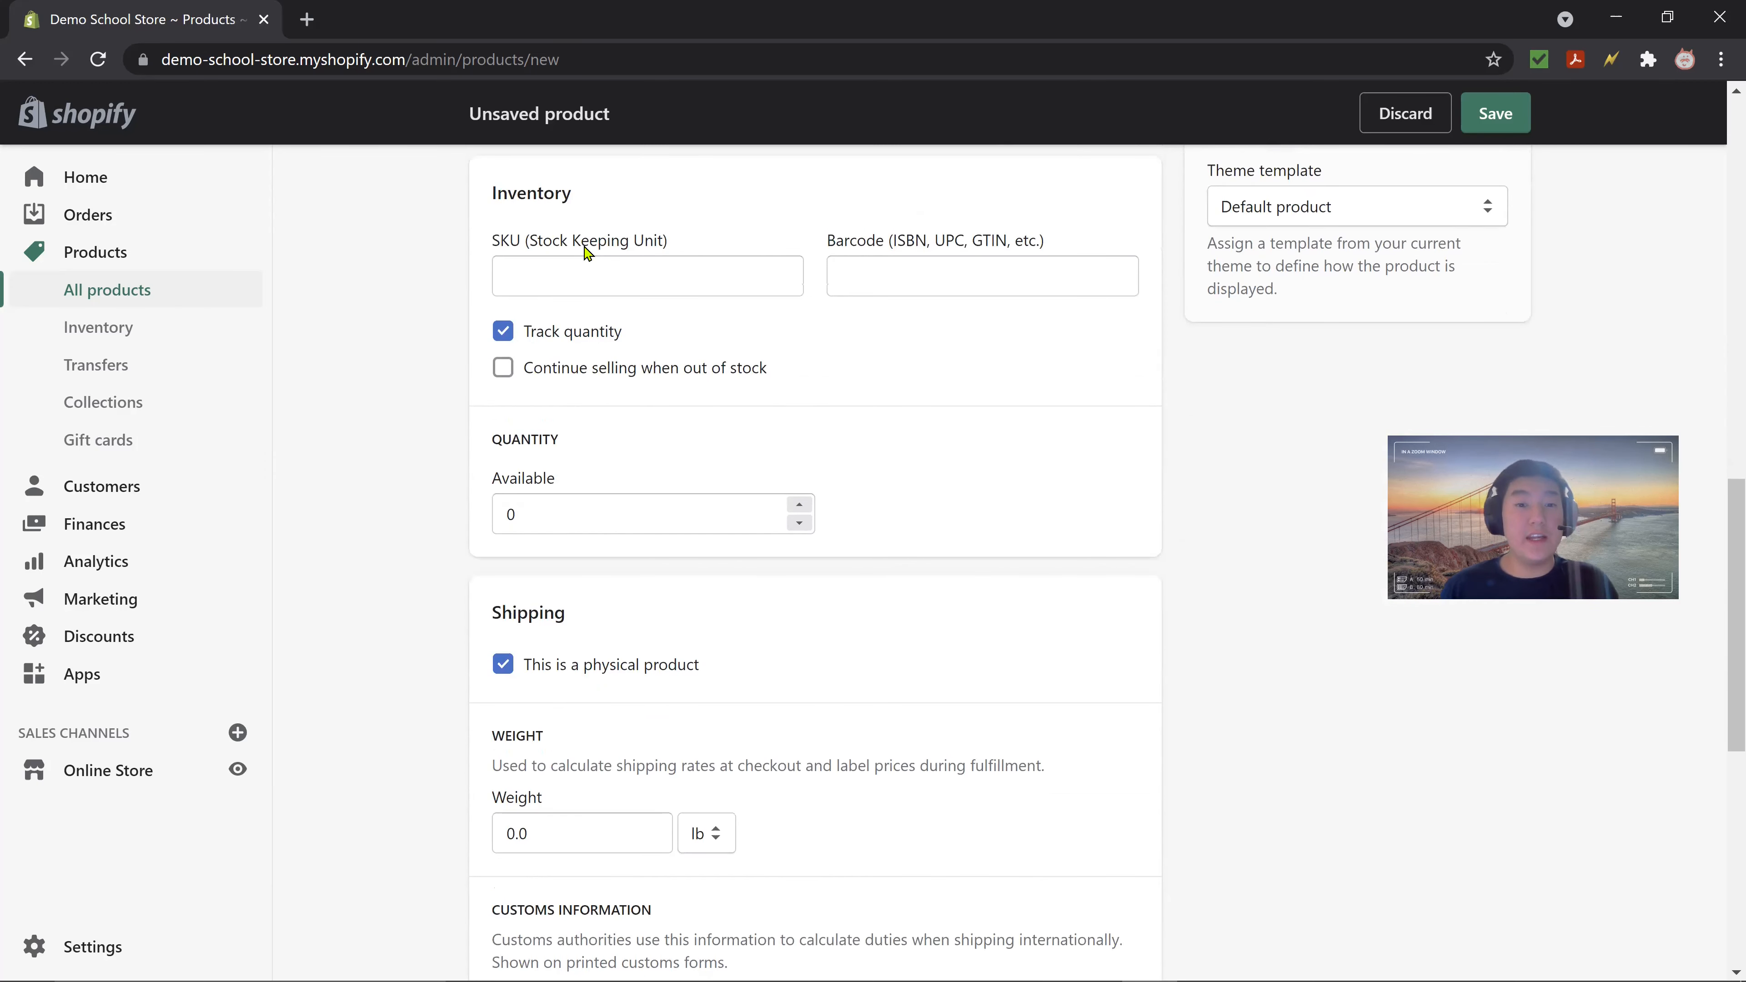
pyautogui.click(531, 272)
pyautogui.click(889, 288)
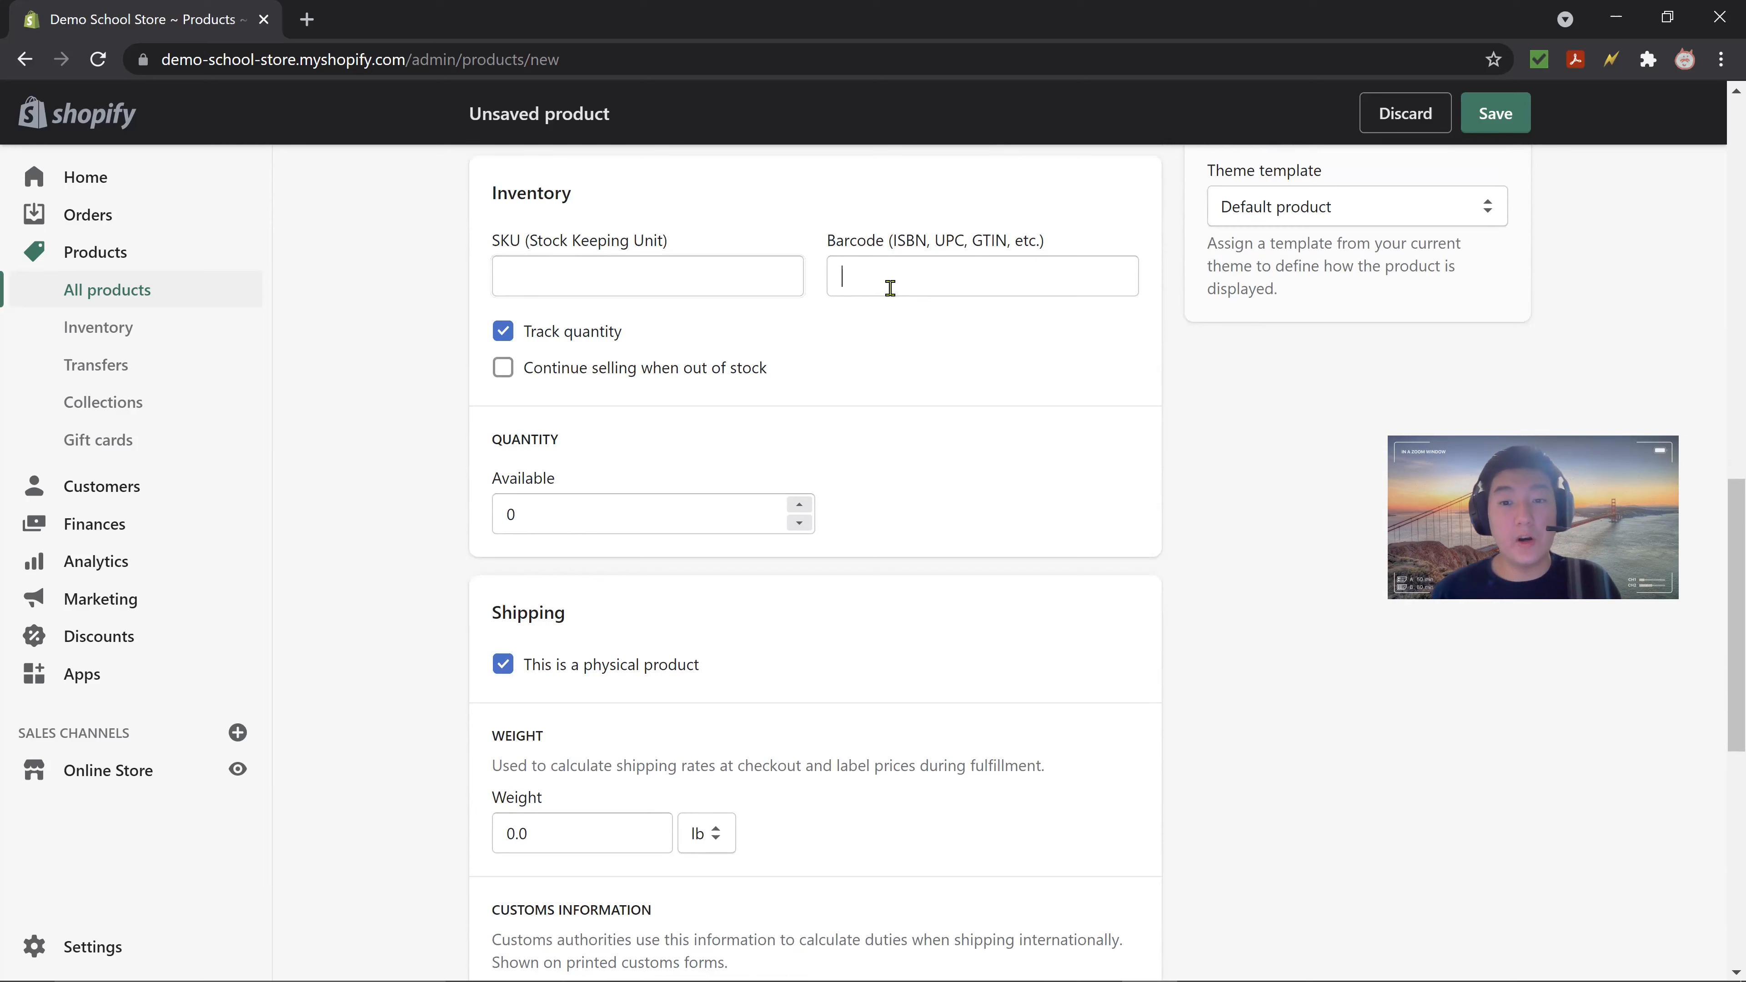
pyautogui.click(949, 363)
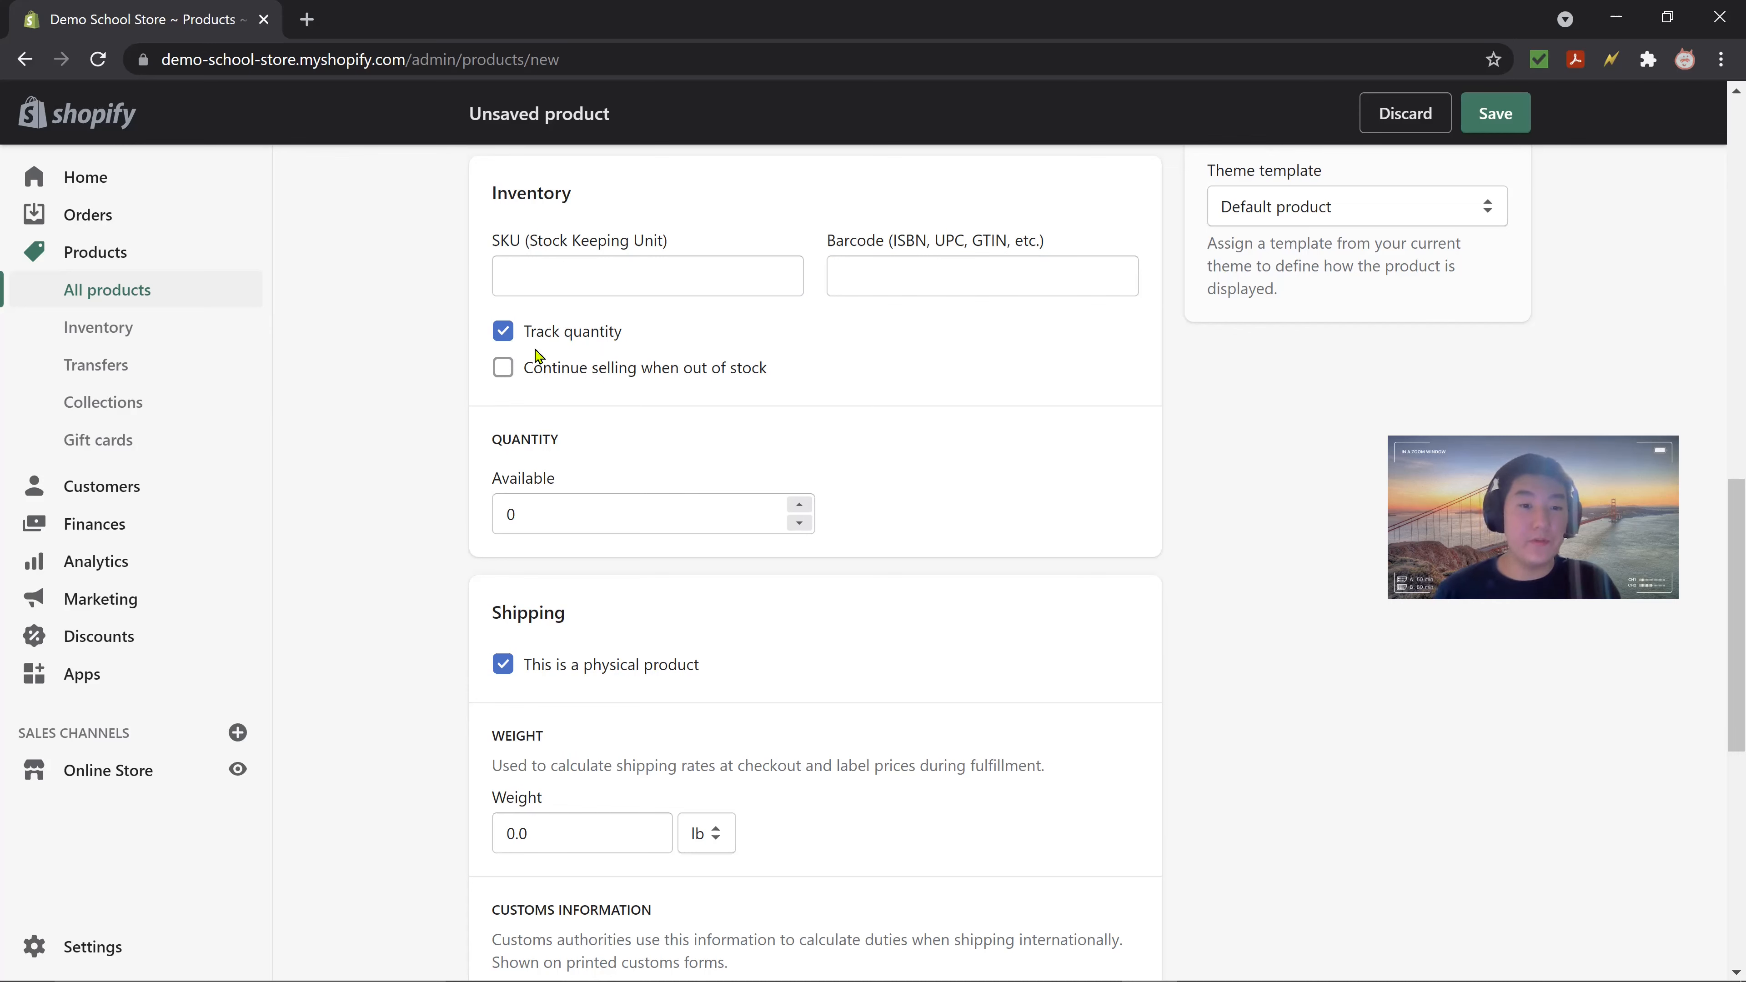
pyautogui.click(505, 375)
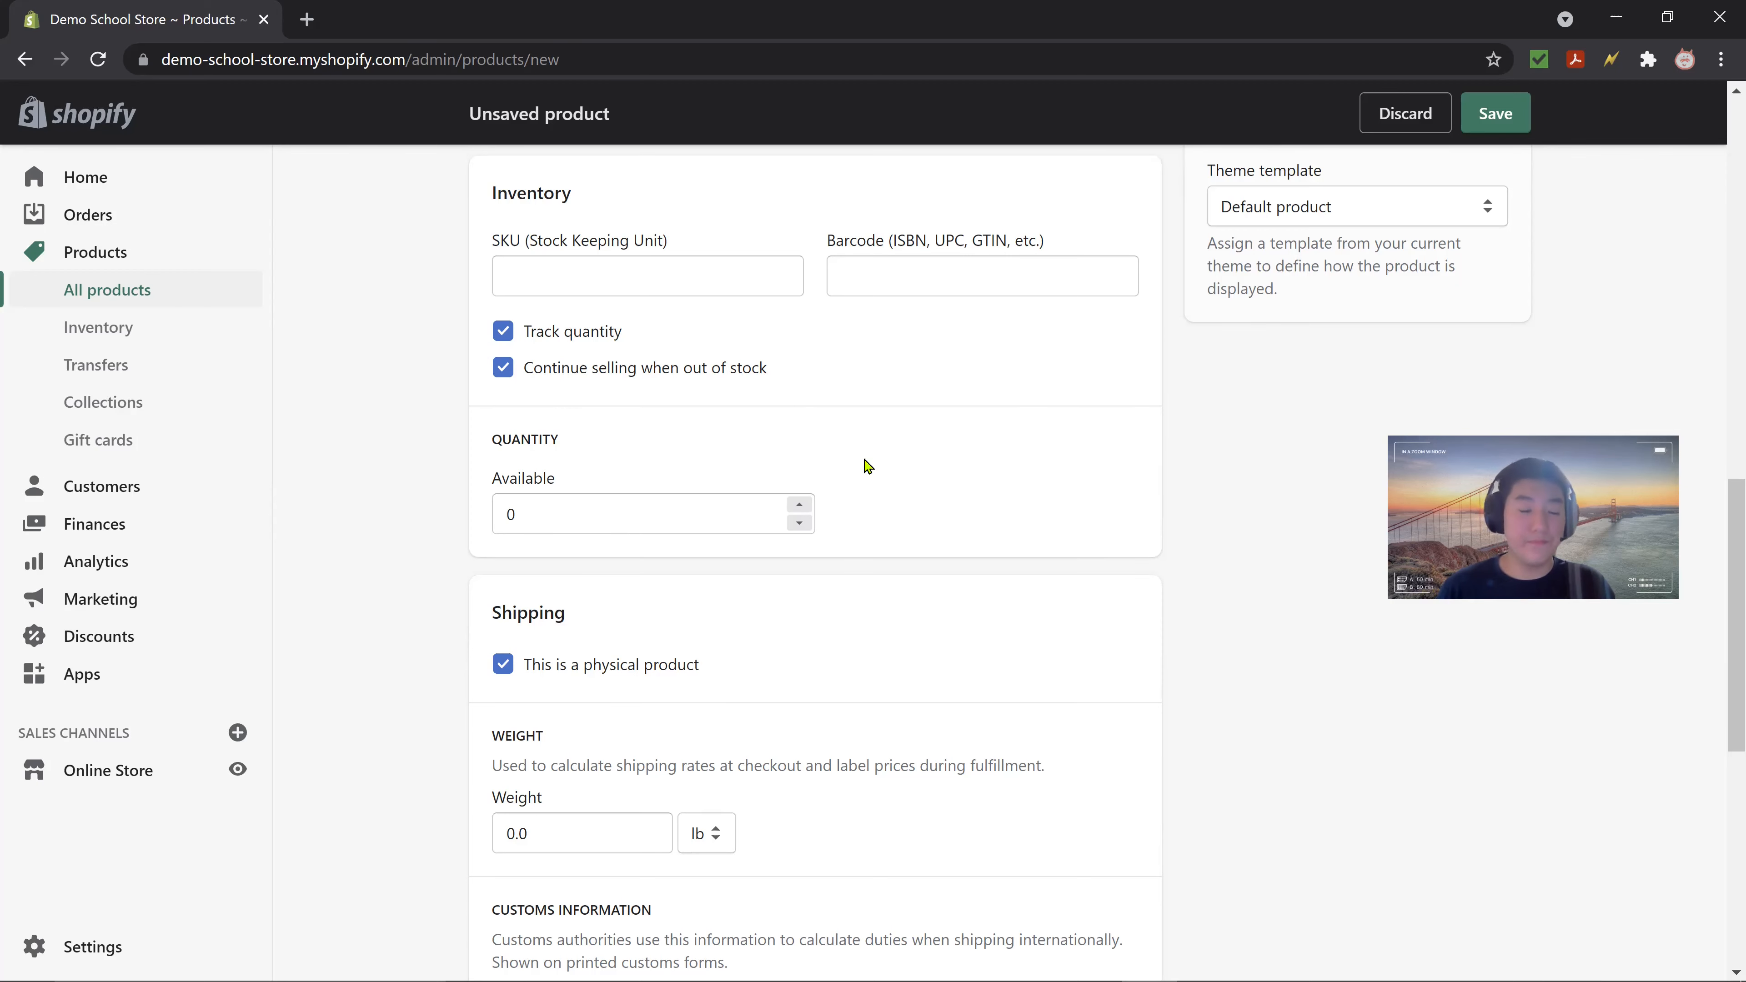
pyautogui.click(570, 509)
pyautogui.write('10')
pyautogui.click(363, 479)
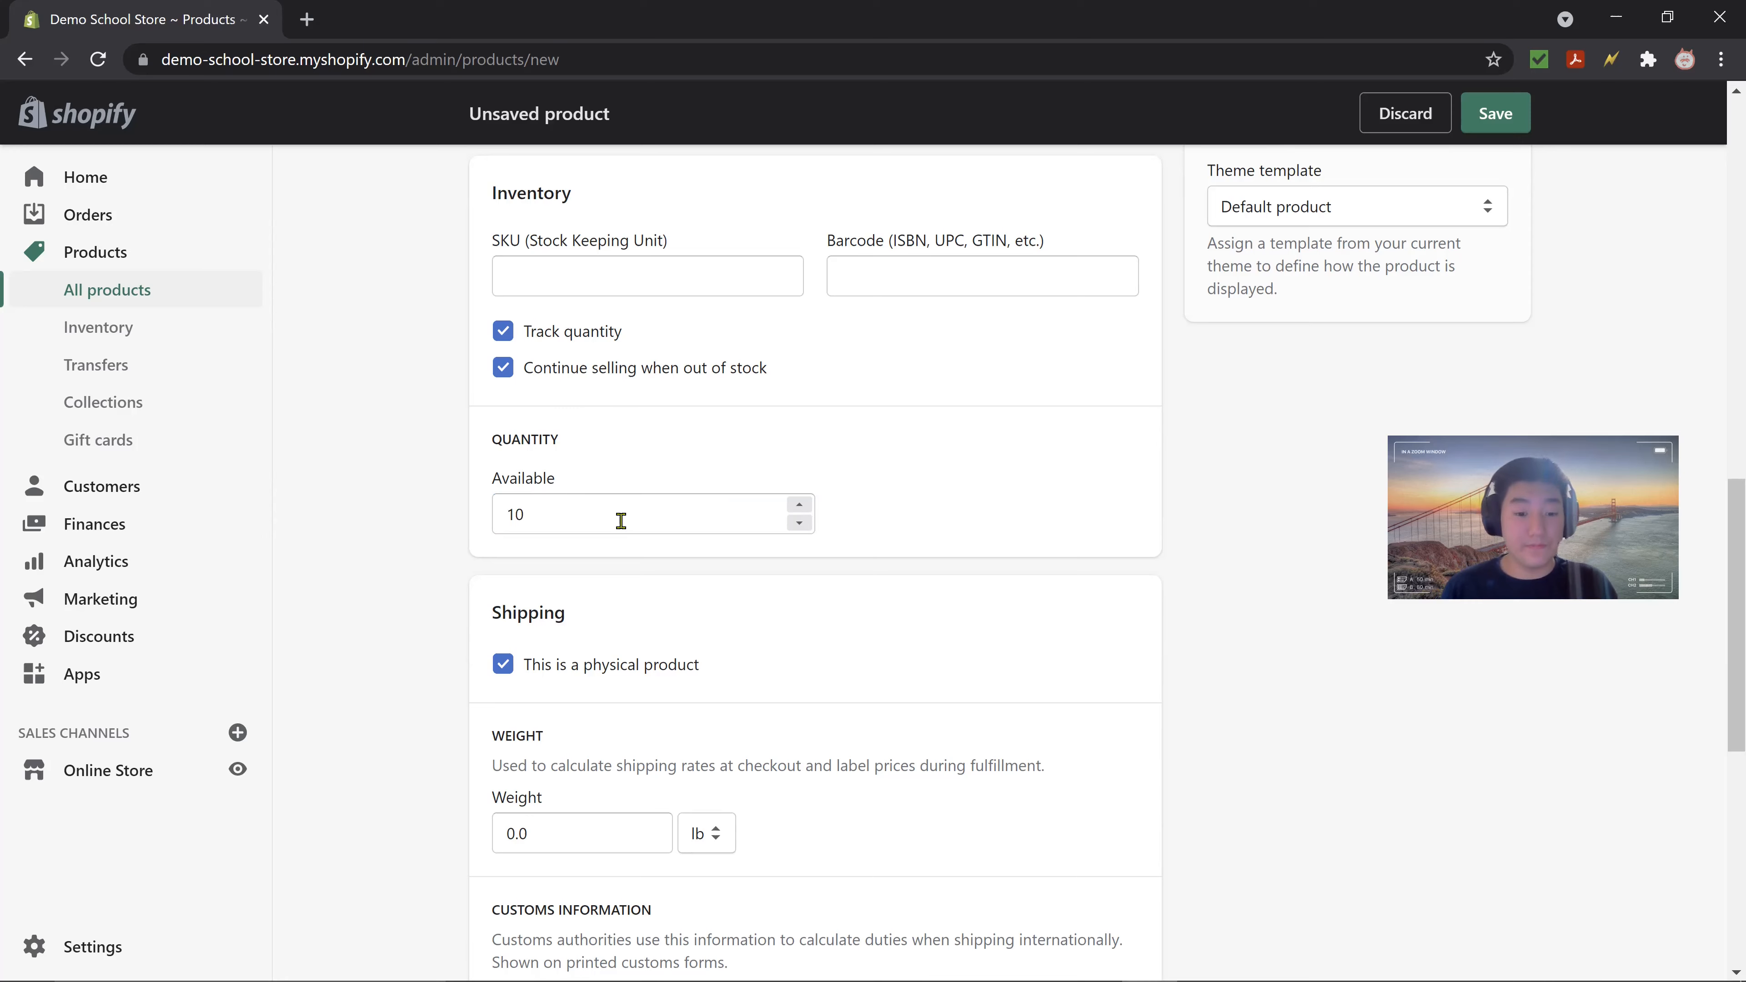
# - Mark the product as having multiple options in the Variants section
pyautogui.scroll(-5, 621, 520)
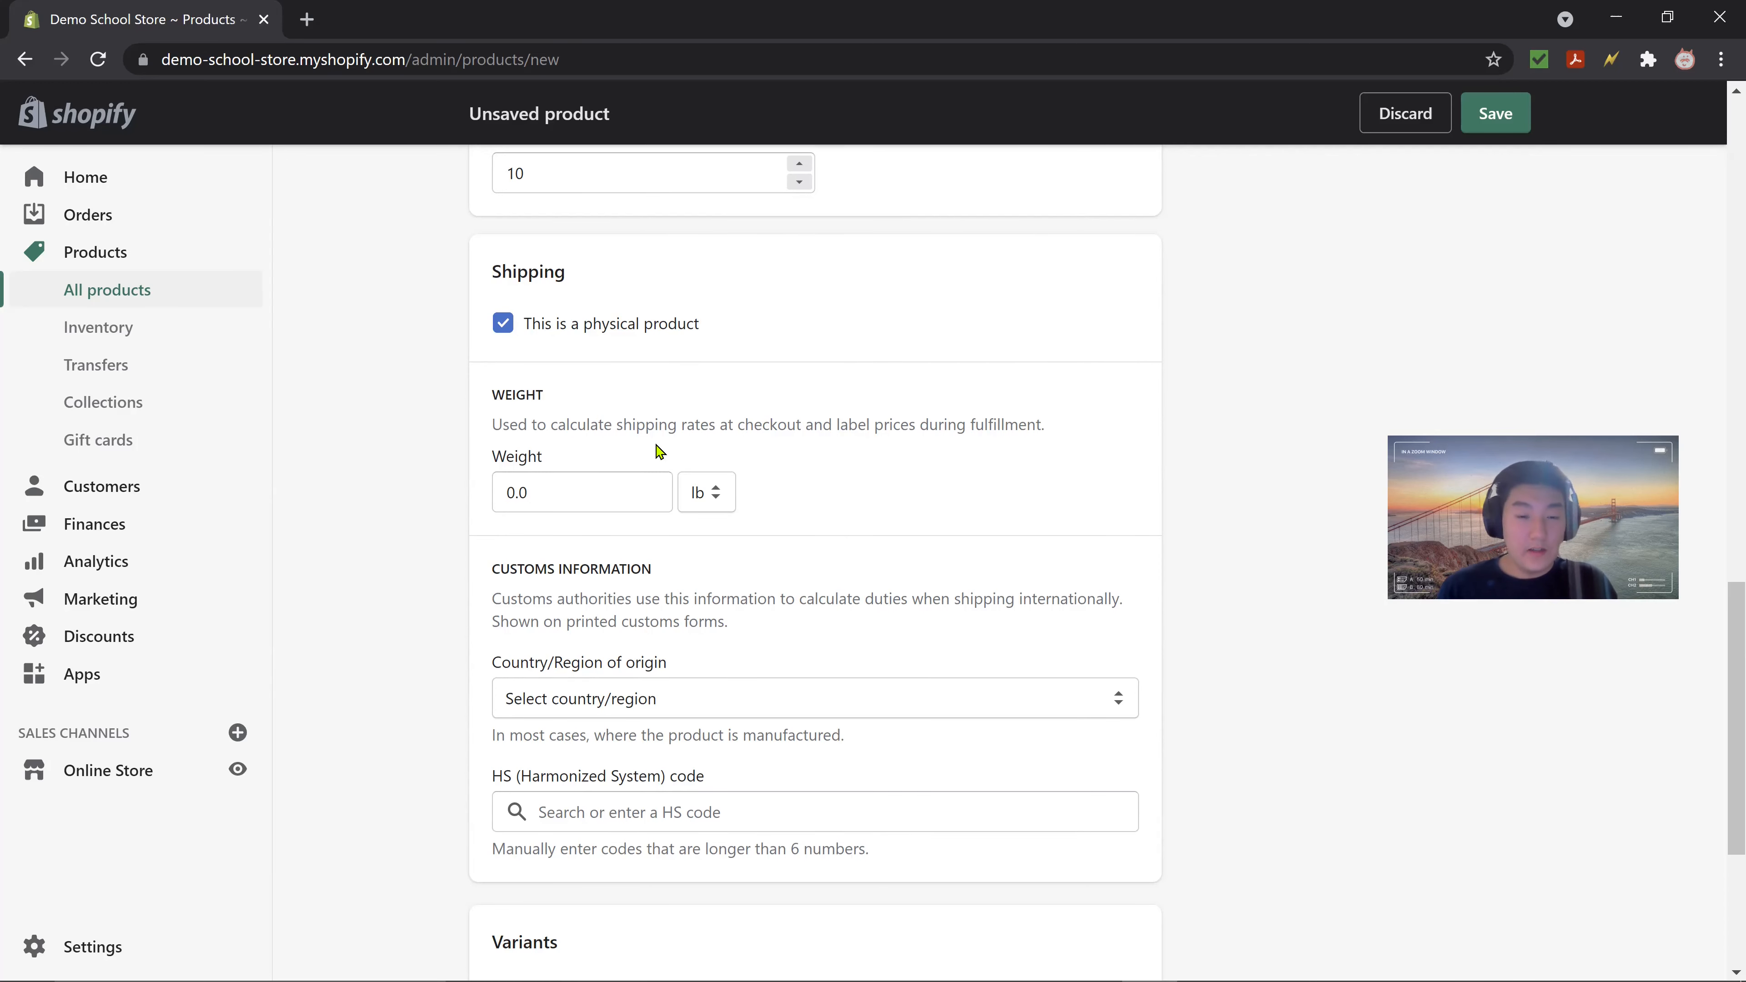
pyautogui.scroll(-2, 659, 450)
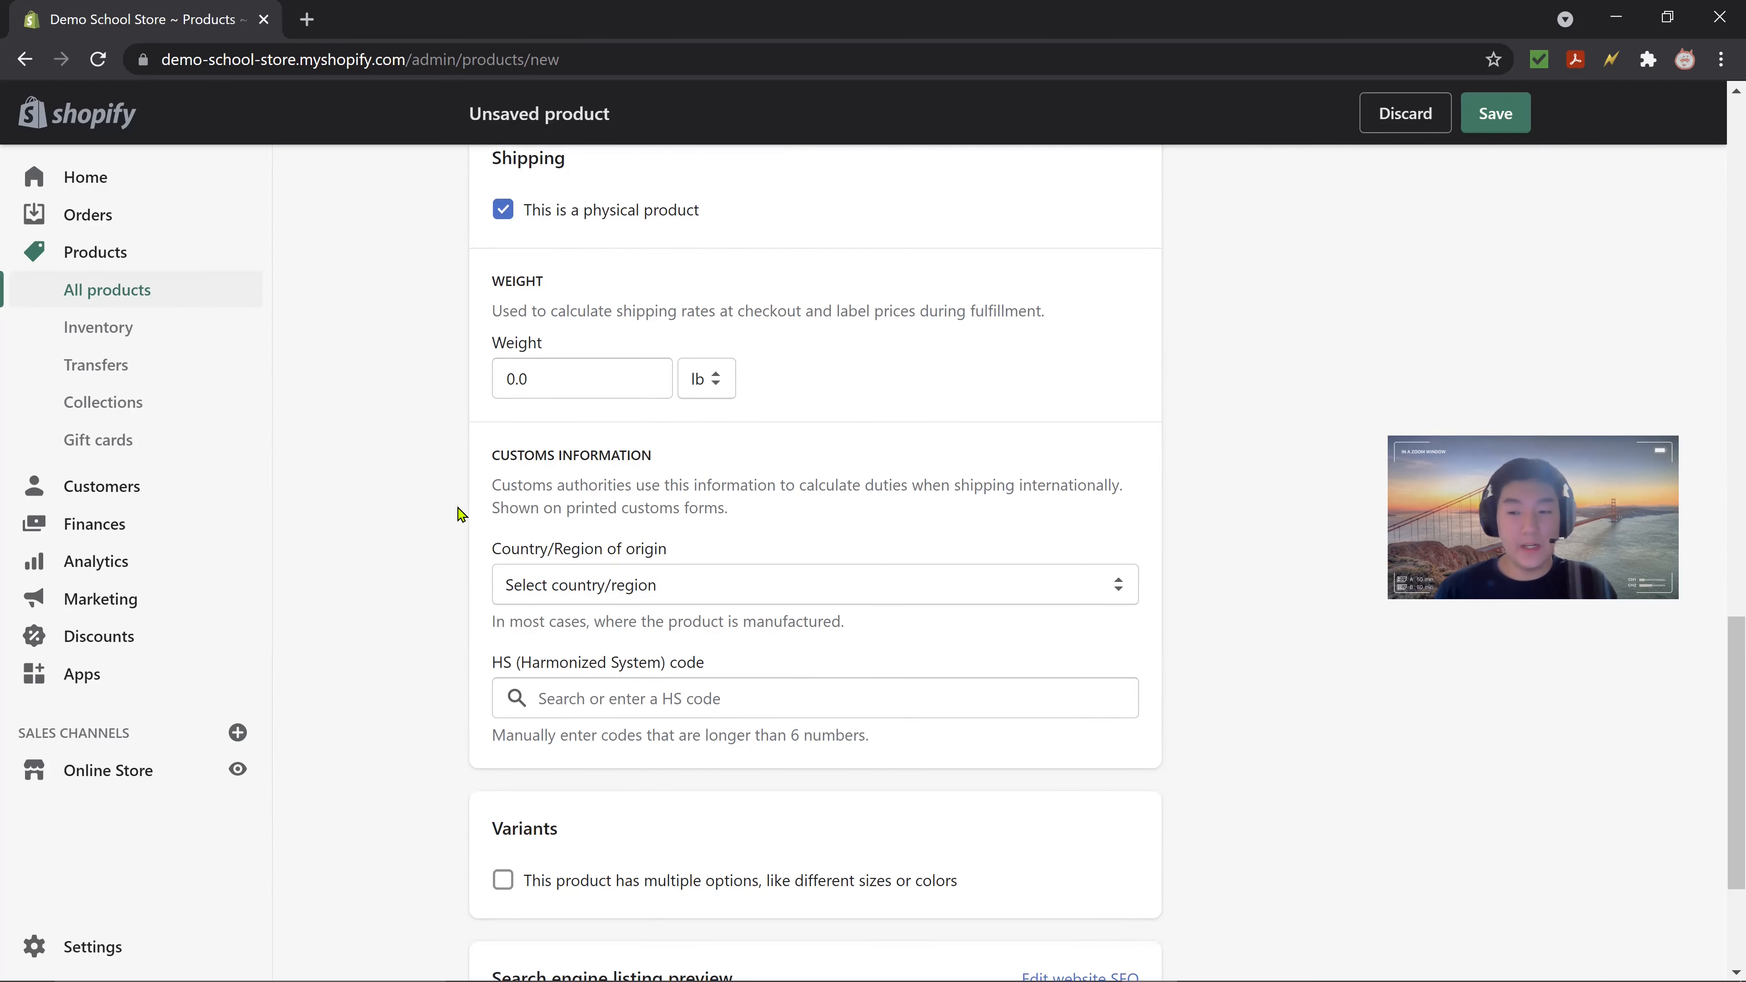
pyautogui.scroll(2, 460, 515)
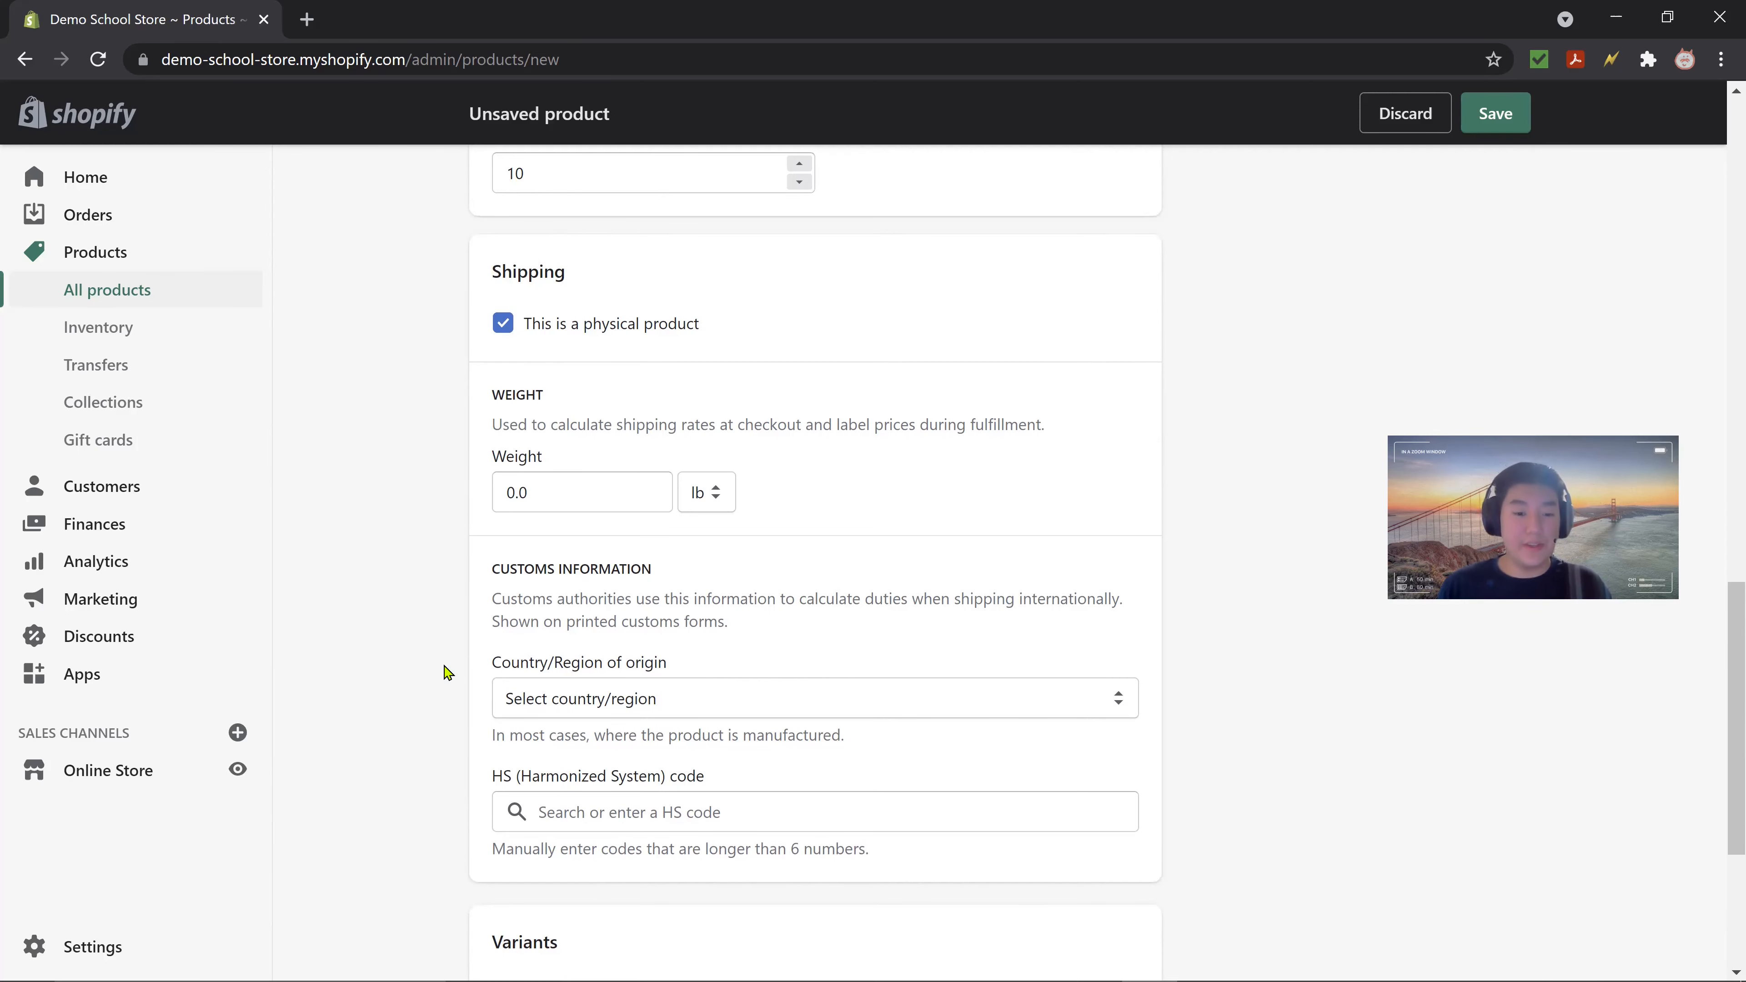
pyautogui.scroll(-4, 447, 666)
pyautogui.scroll(-2, 481, 640)
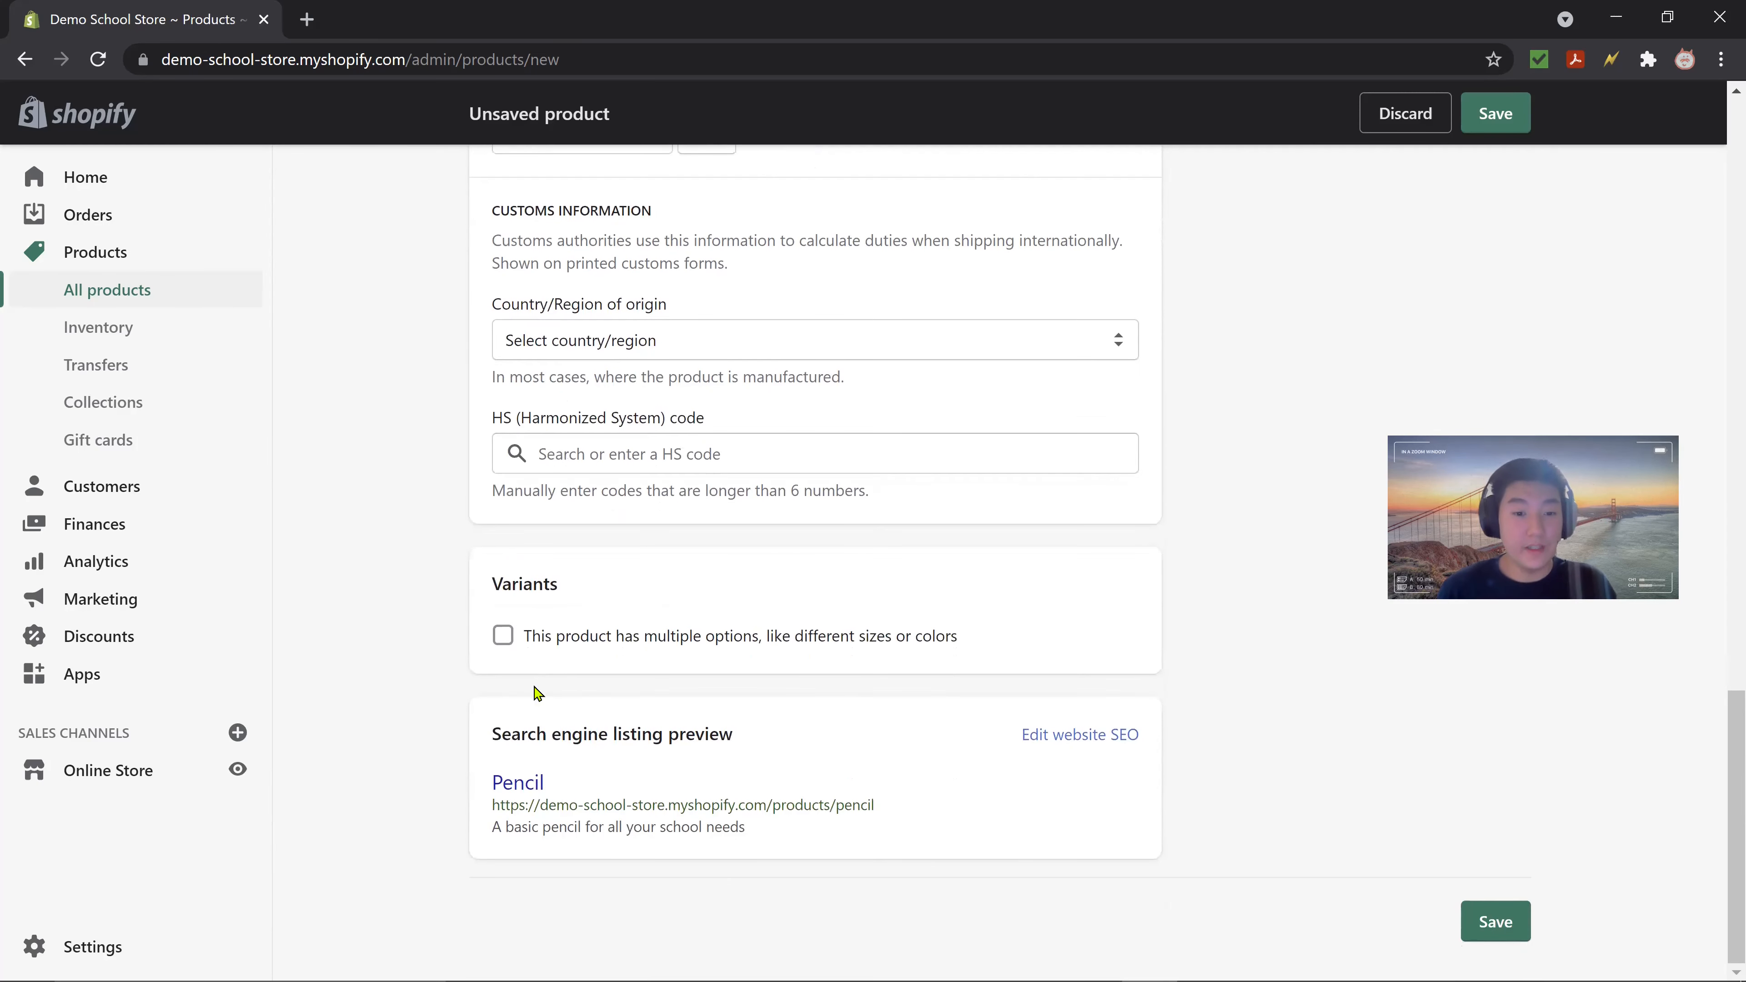
pyautogui.click(558, 650)
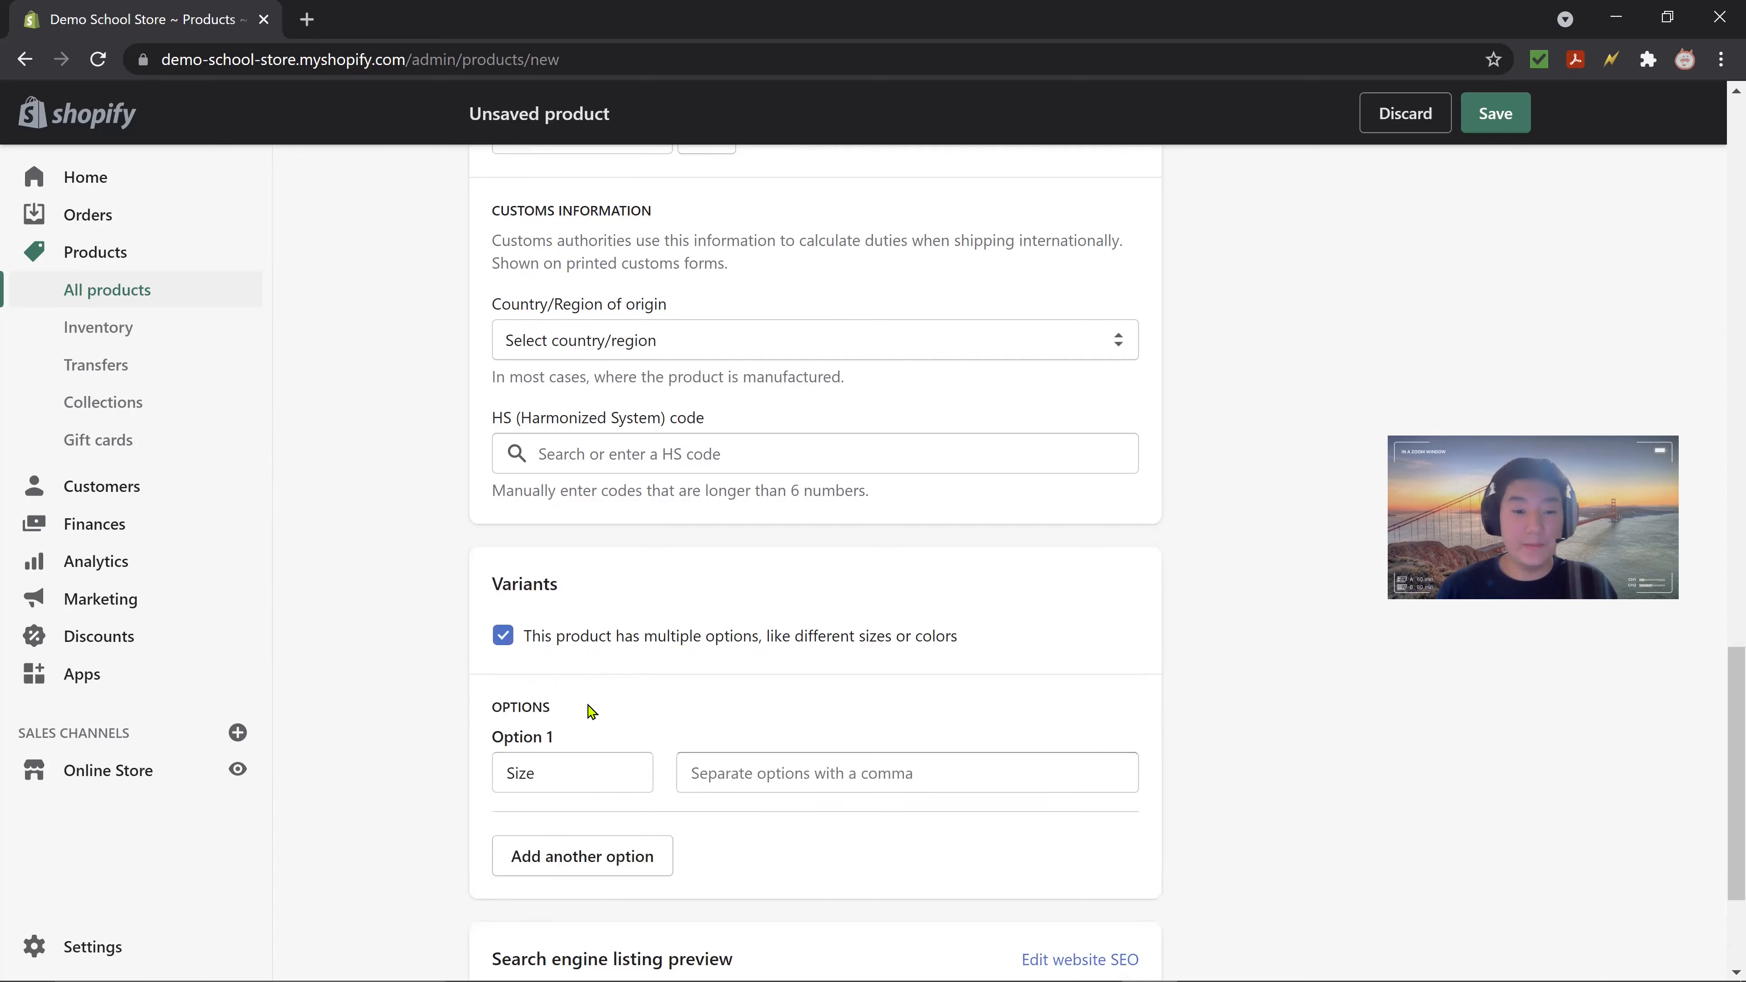
# - Change the name of the first variant option to Color
pyautogui.scroll(-3, 584, 709)
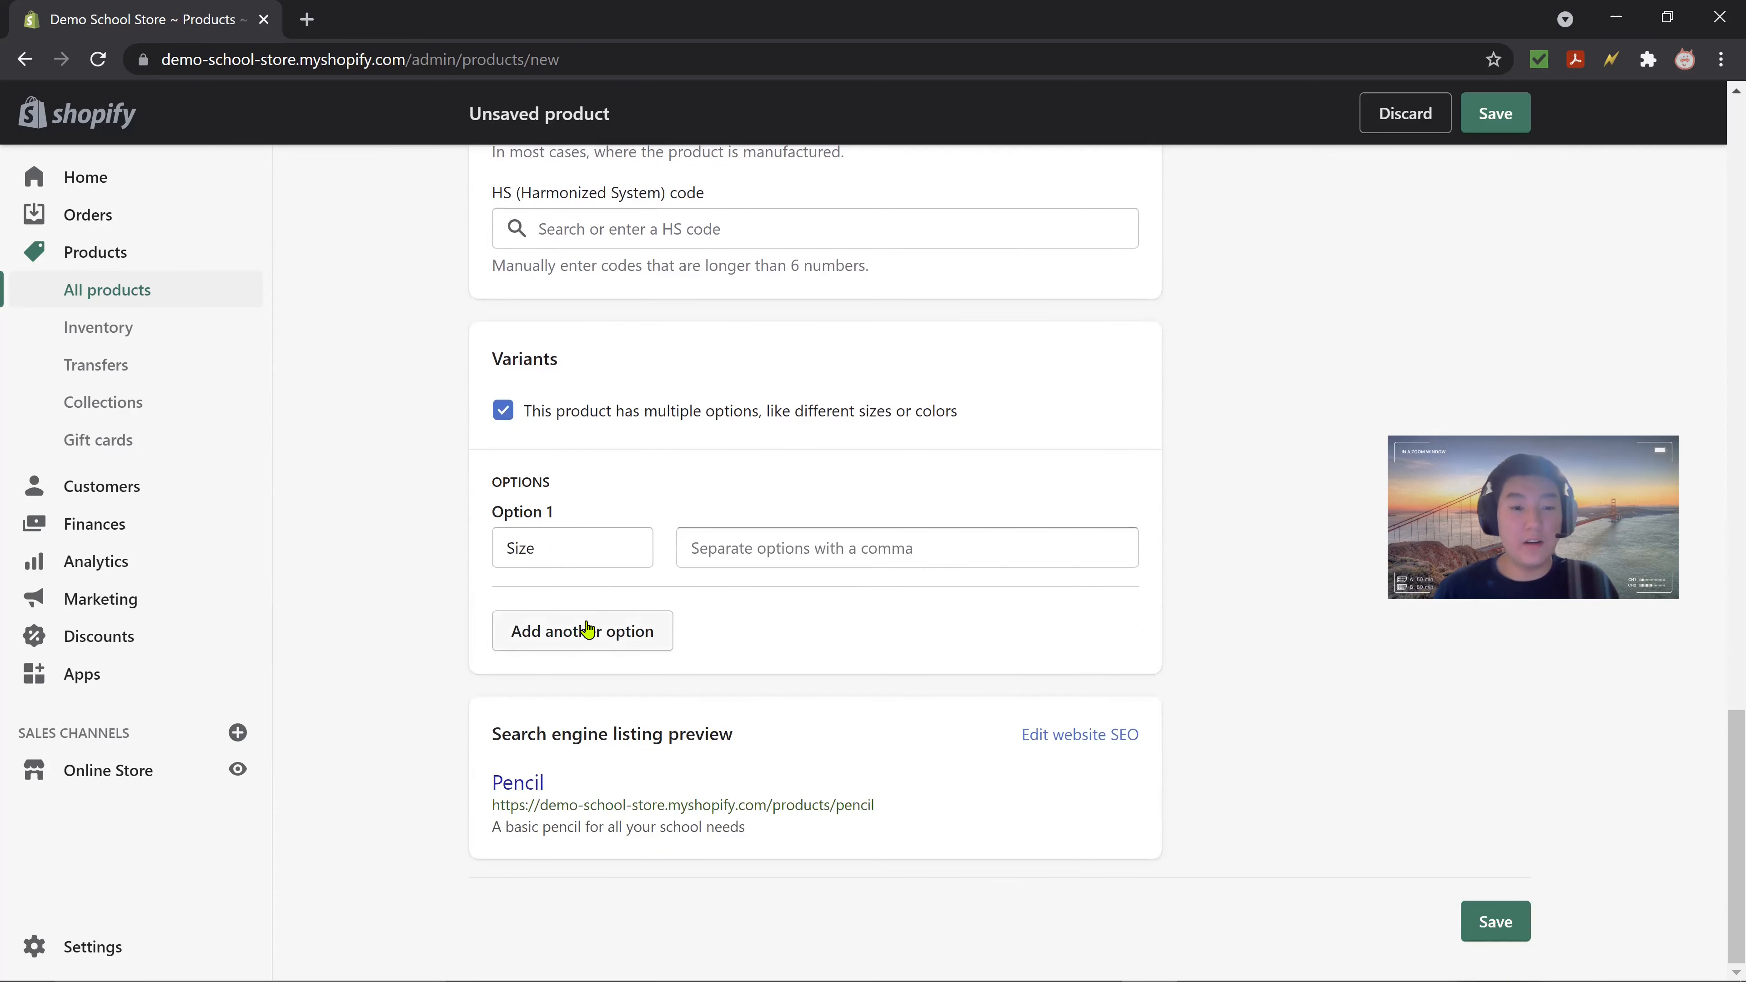
pyautogui.moveTo(566, 556); pyautogui.dragTo(471, 561)
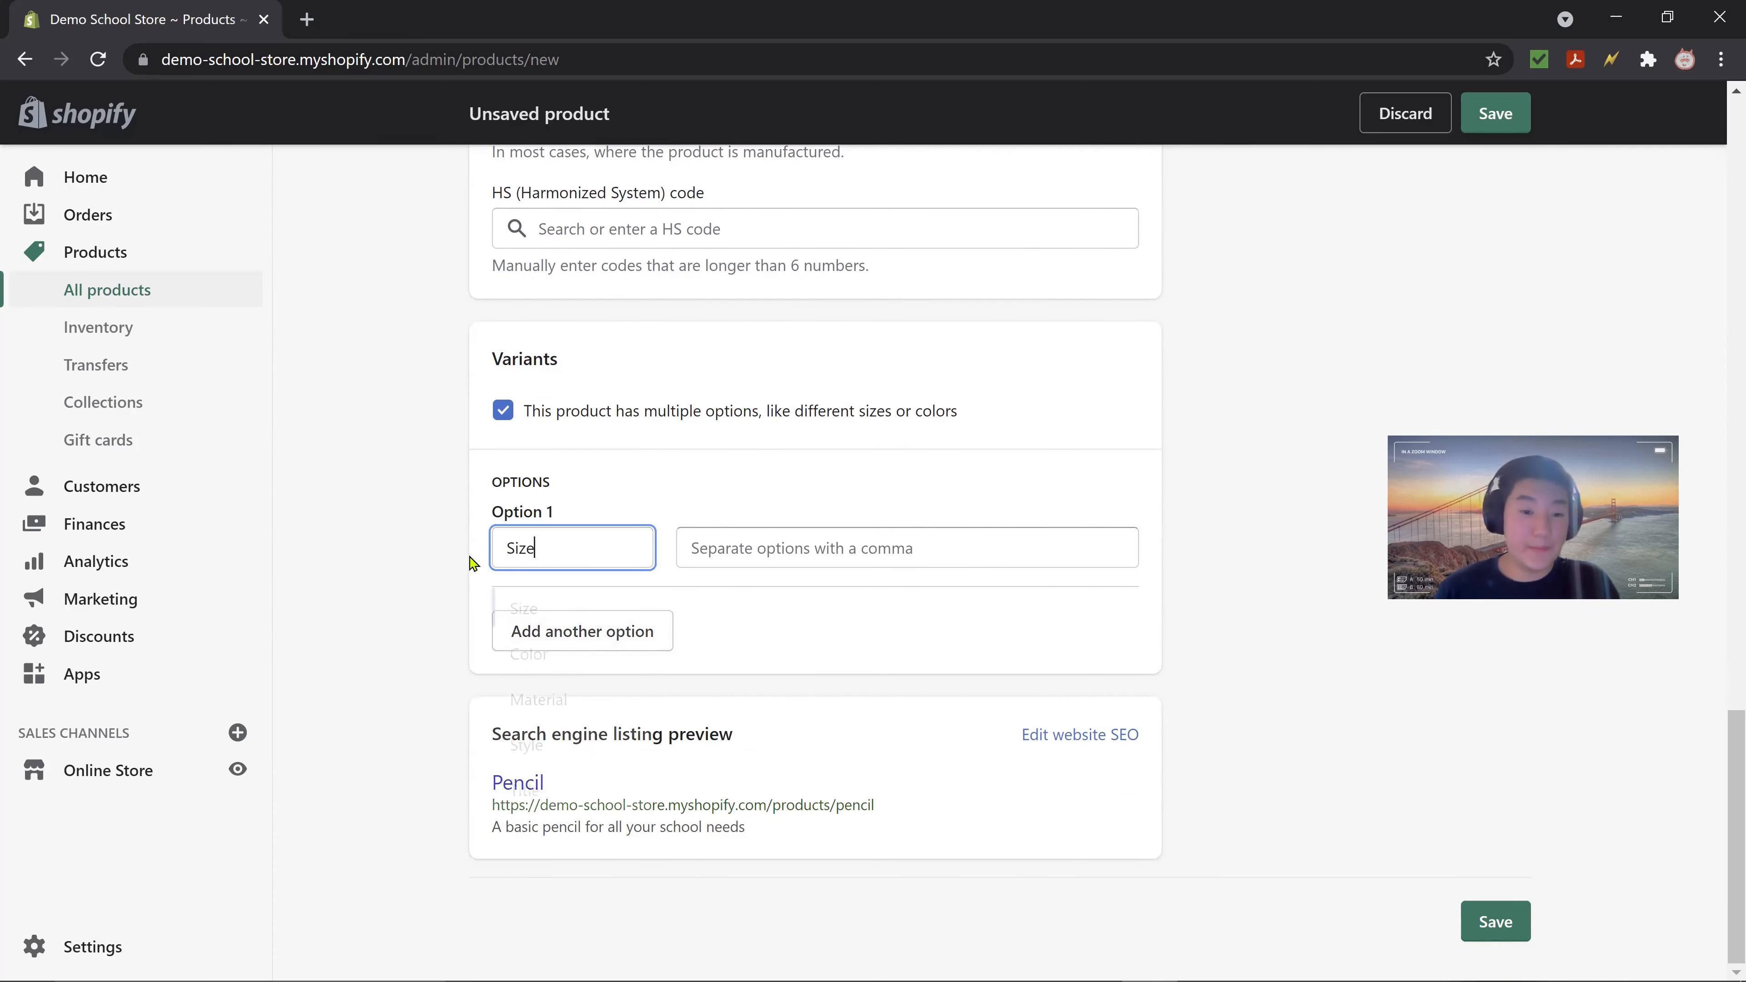
pyautogui.moveTo(471, 562); pyautogui.dragTo(423, 562)
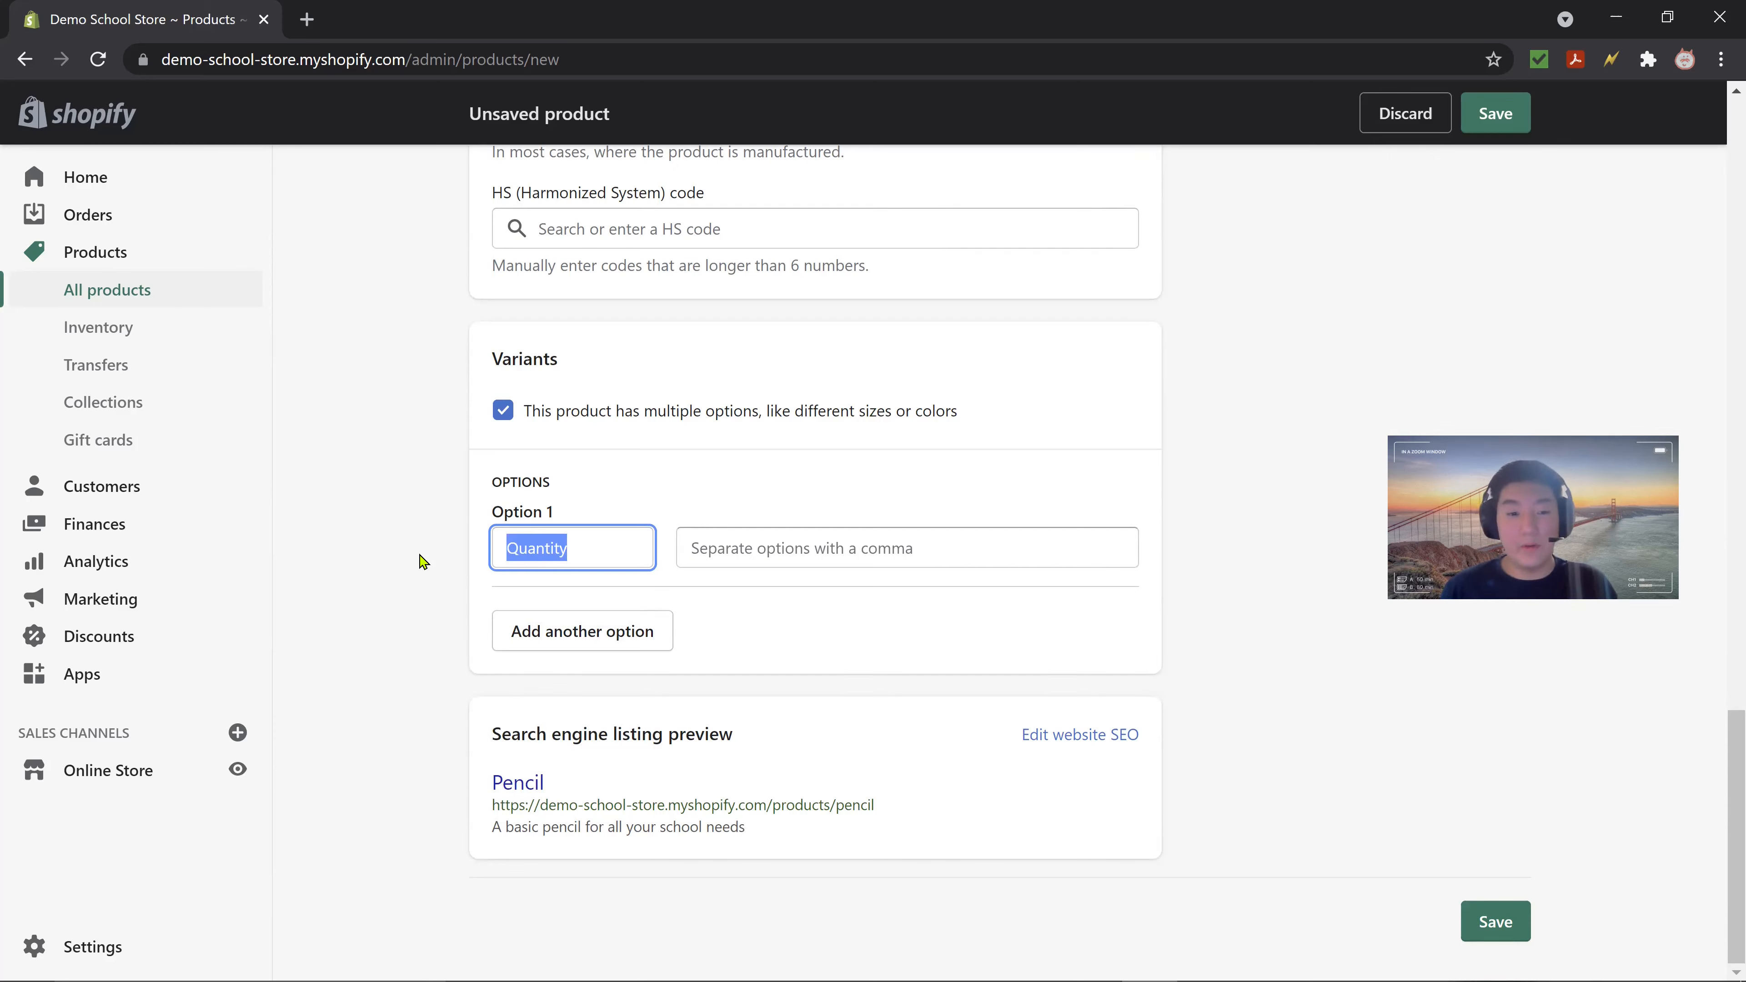
pyautogui.write('Color')
# - Add Black, Yellow and Mechanical as the values of the Color option
pyautogui.click(714, 552)
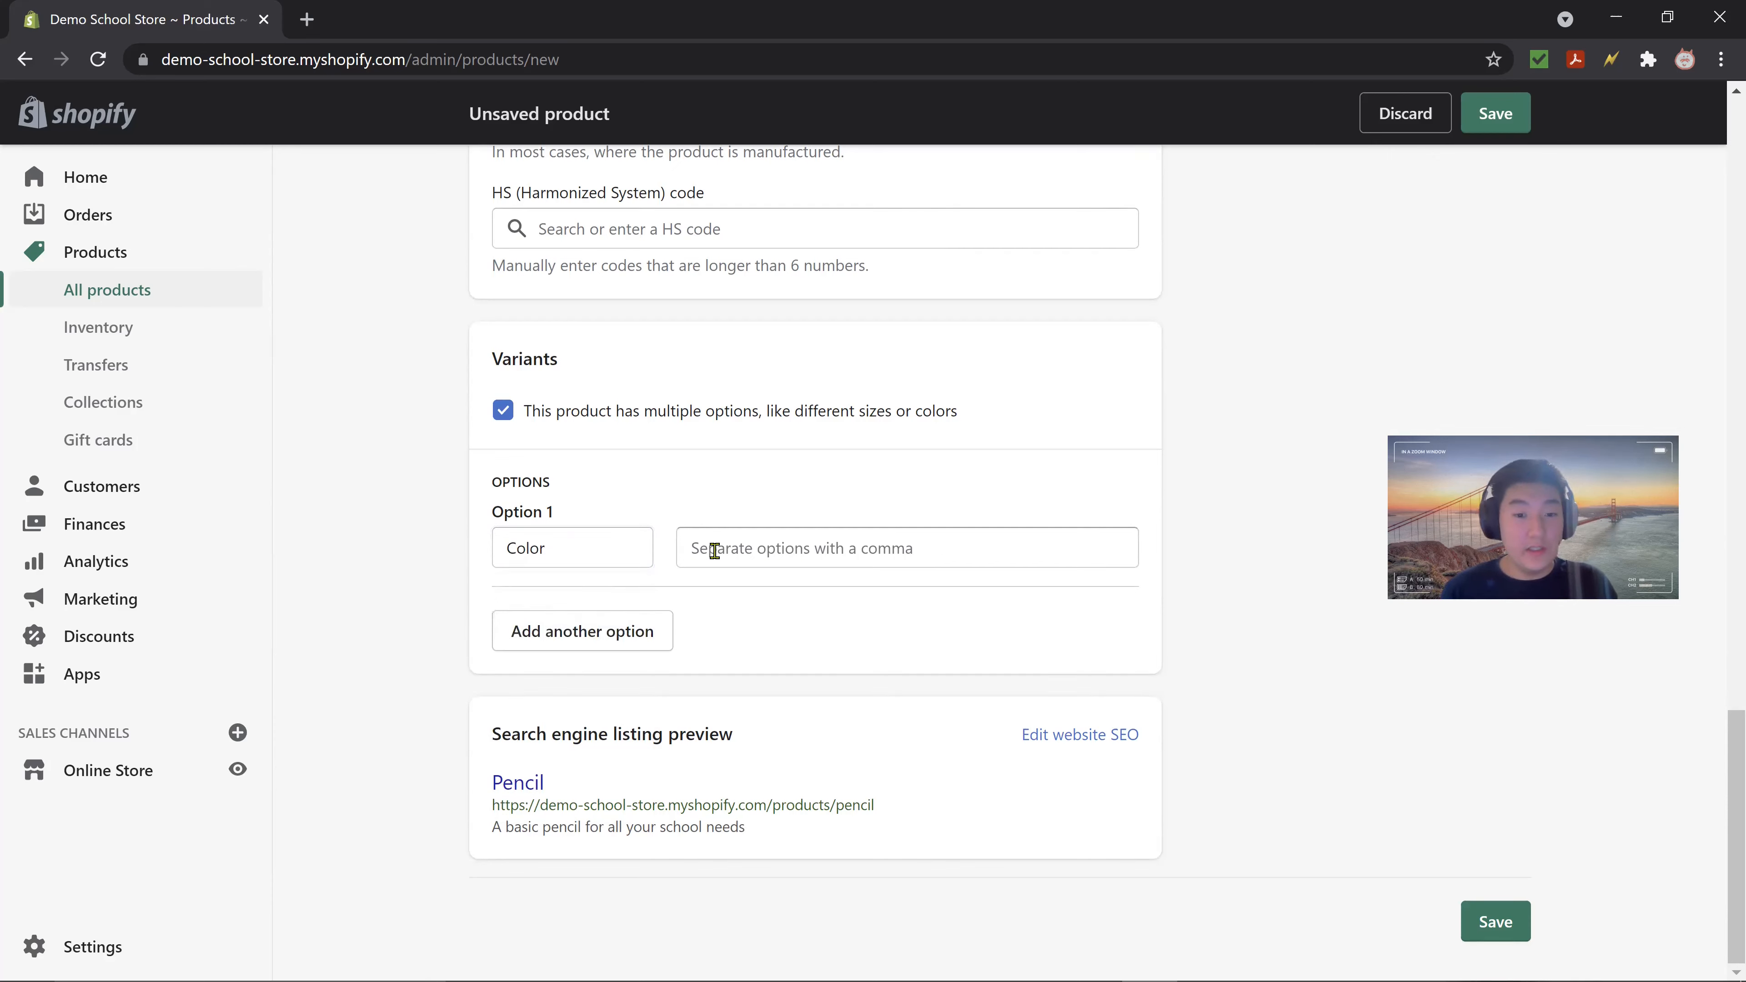
pyautogui.write('B')
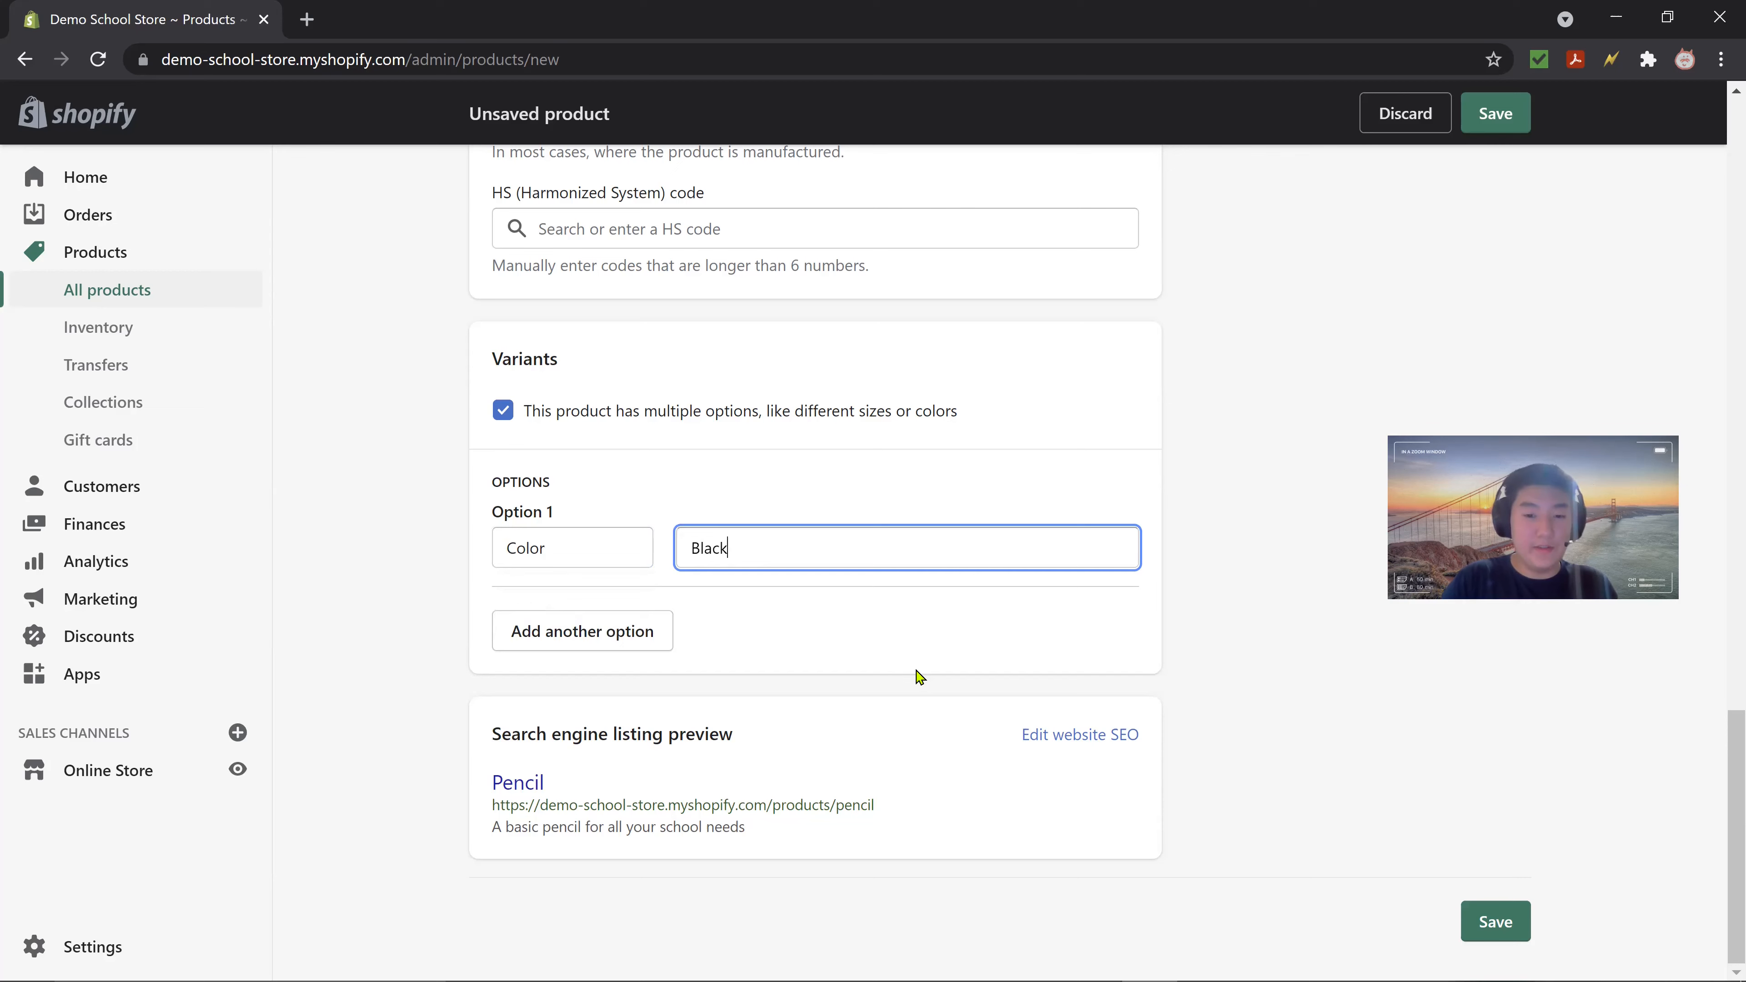
pyautogui.write('lack')
pyautogui.press('Return')
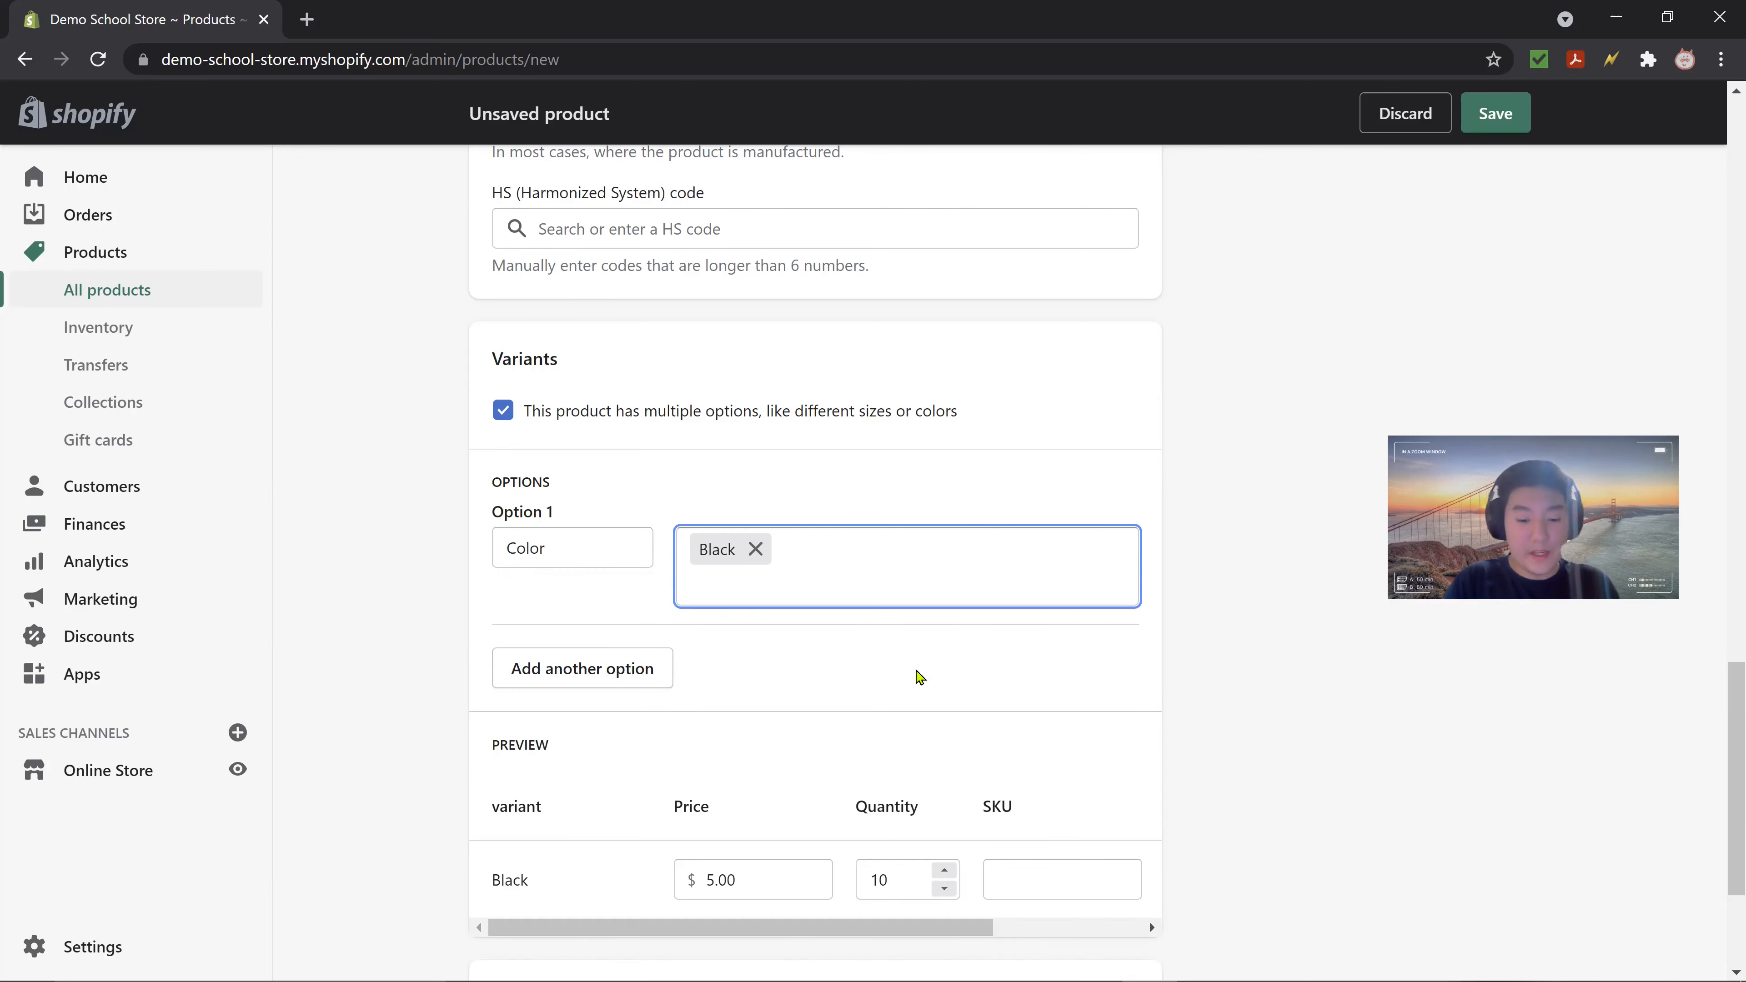
pyautogui.press('Return')
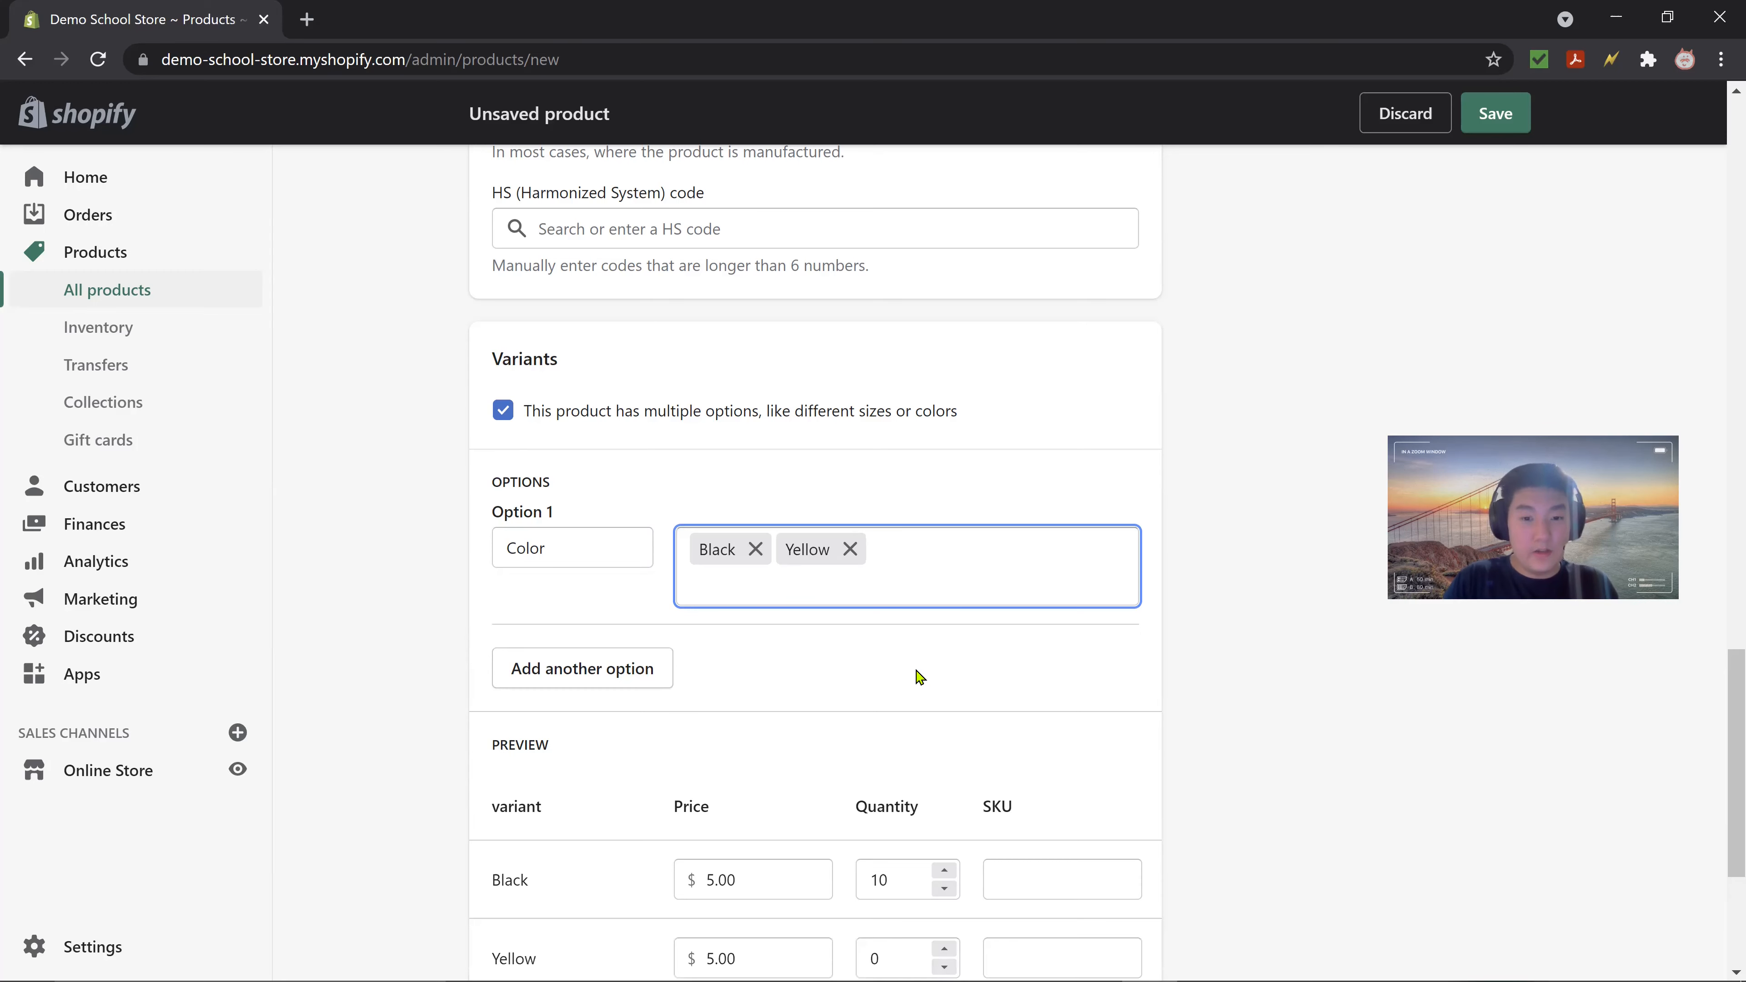
pyautogui.write('Mechanical')
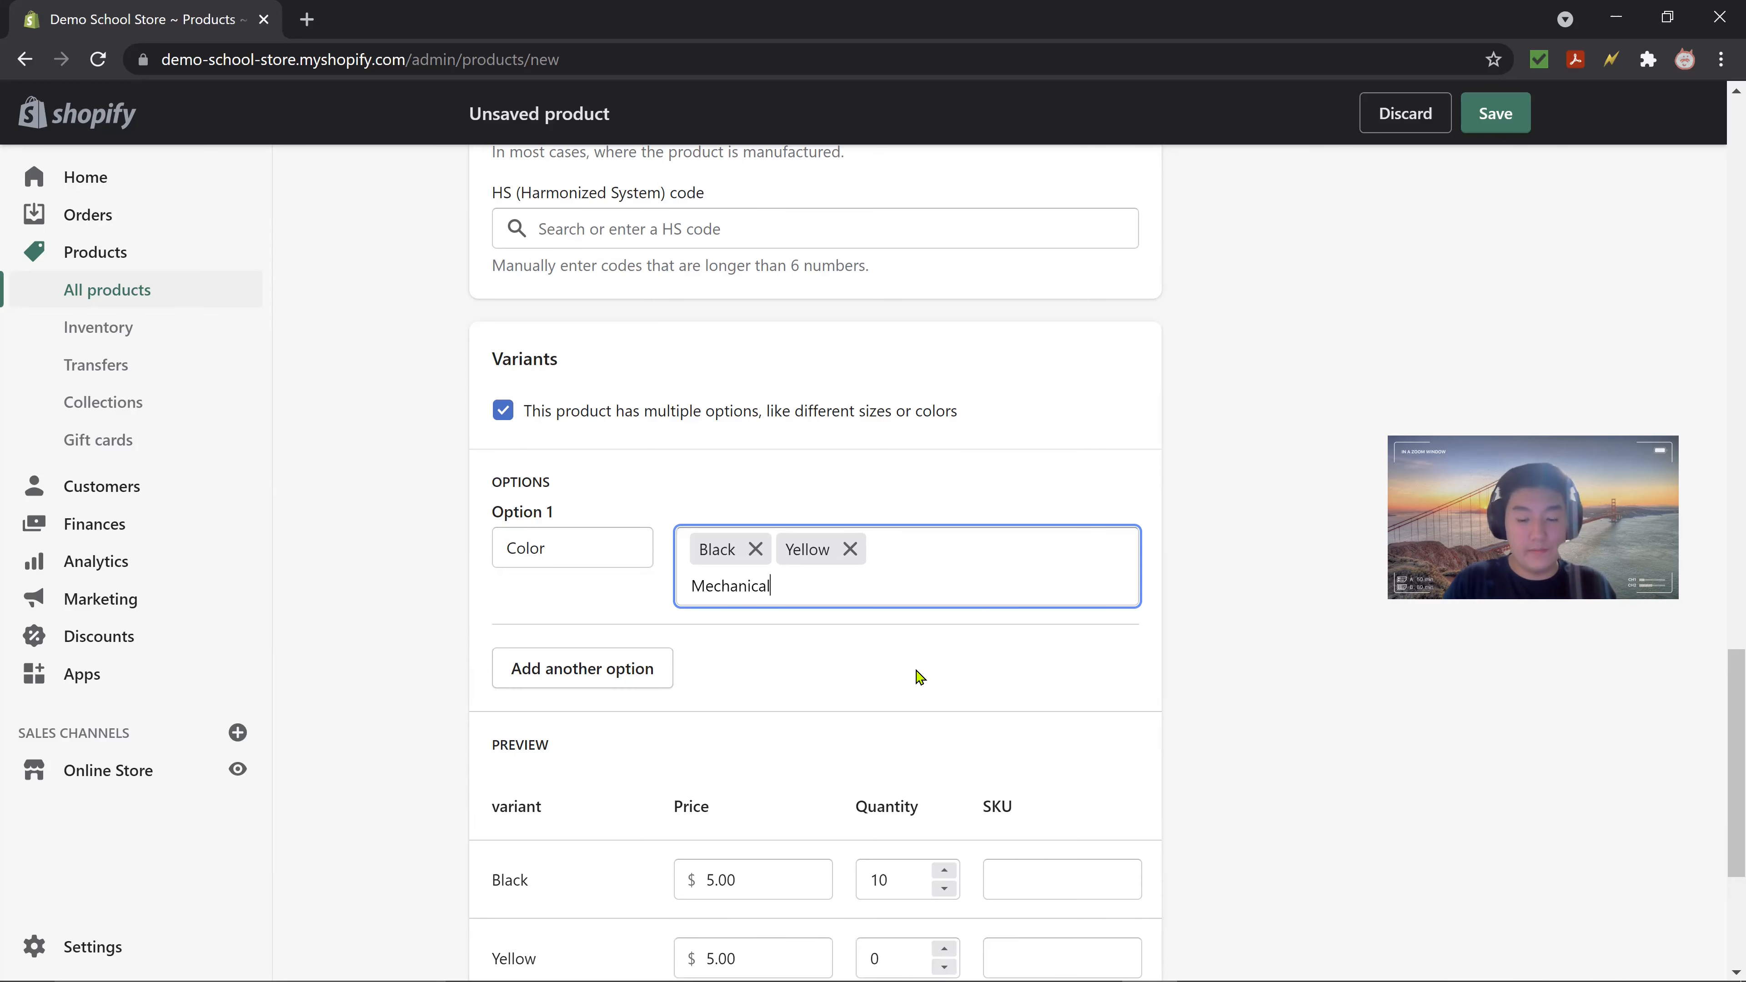
pyautogui.press('Return')
pyautogui.click(552, 729)
# - Set the variant quantities to 3 for Black, 5 for Yellow and 2 for Mechanical
pyautogui.scroll(-2, 605, 725)
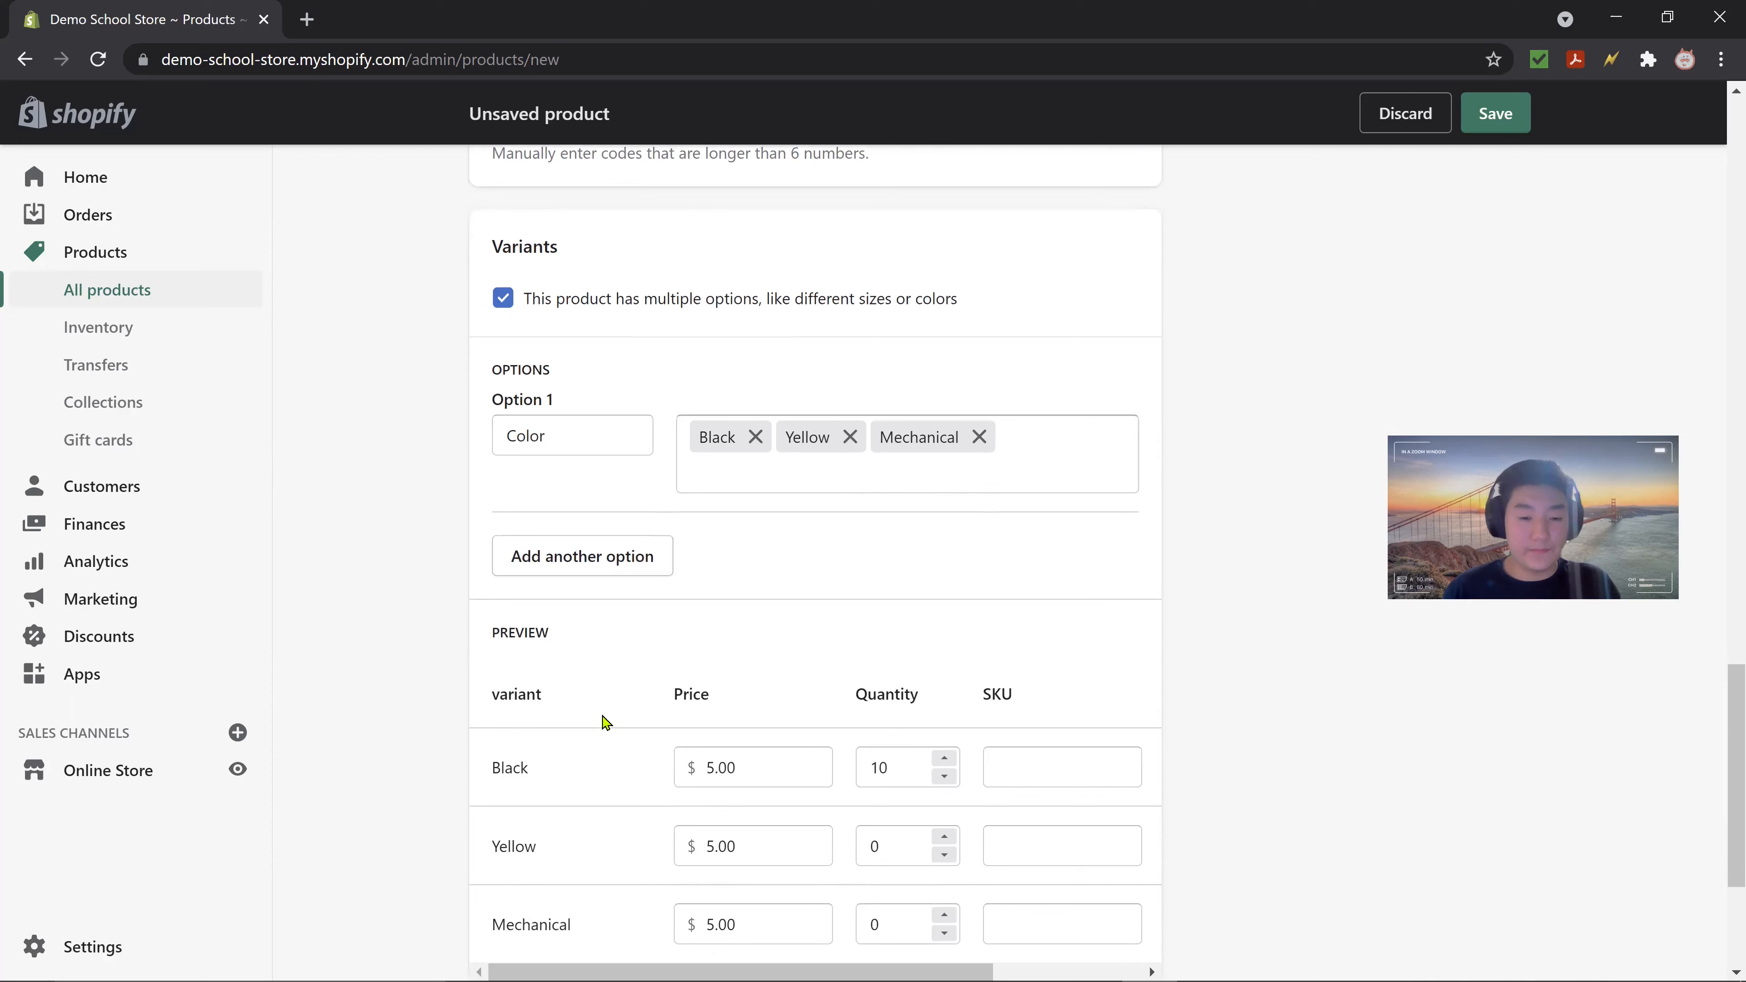
pyautogui.scroll(-3, 604, 725)
pyautogui.scroll(-1, 745, 510)
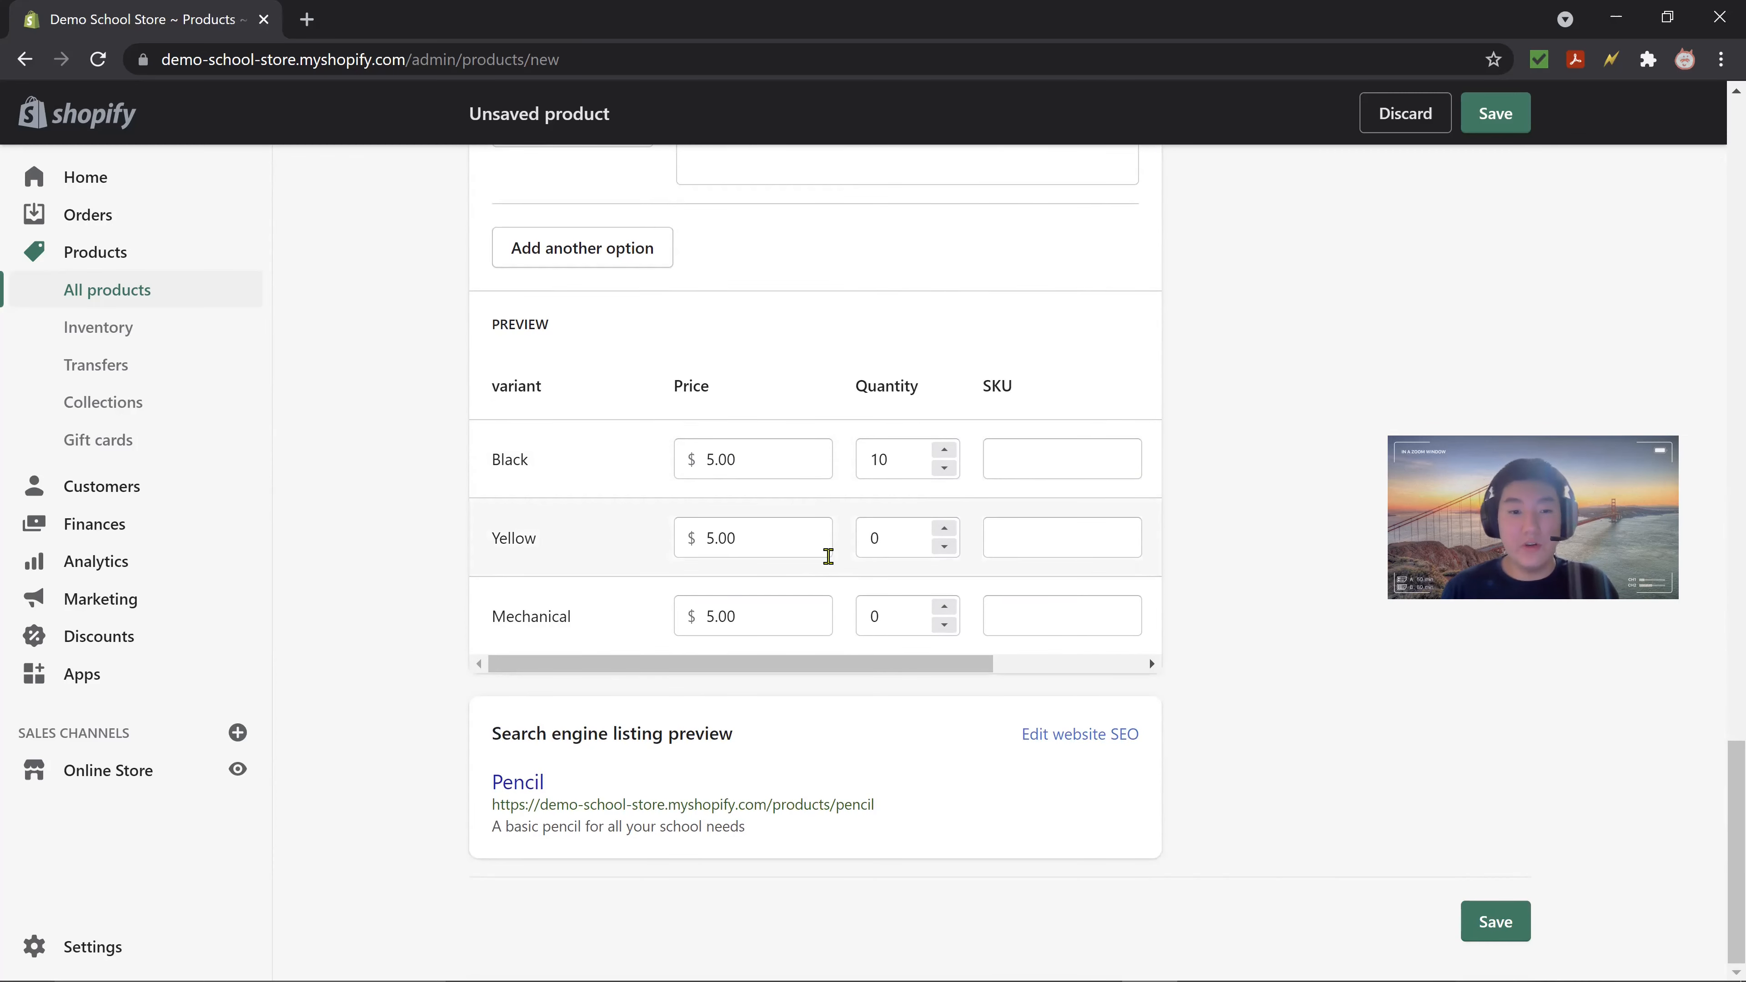
pyautogui.click(907, 467)
pyautogui.hotkey('ctrl', 'a')
pyautogui.write('3')
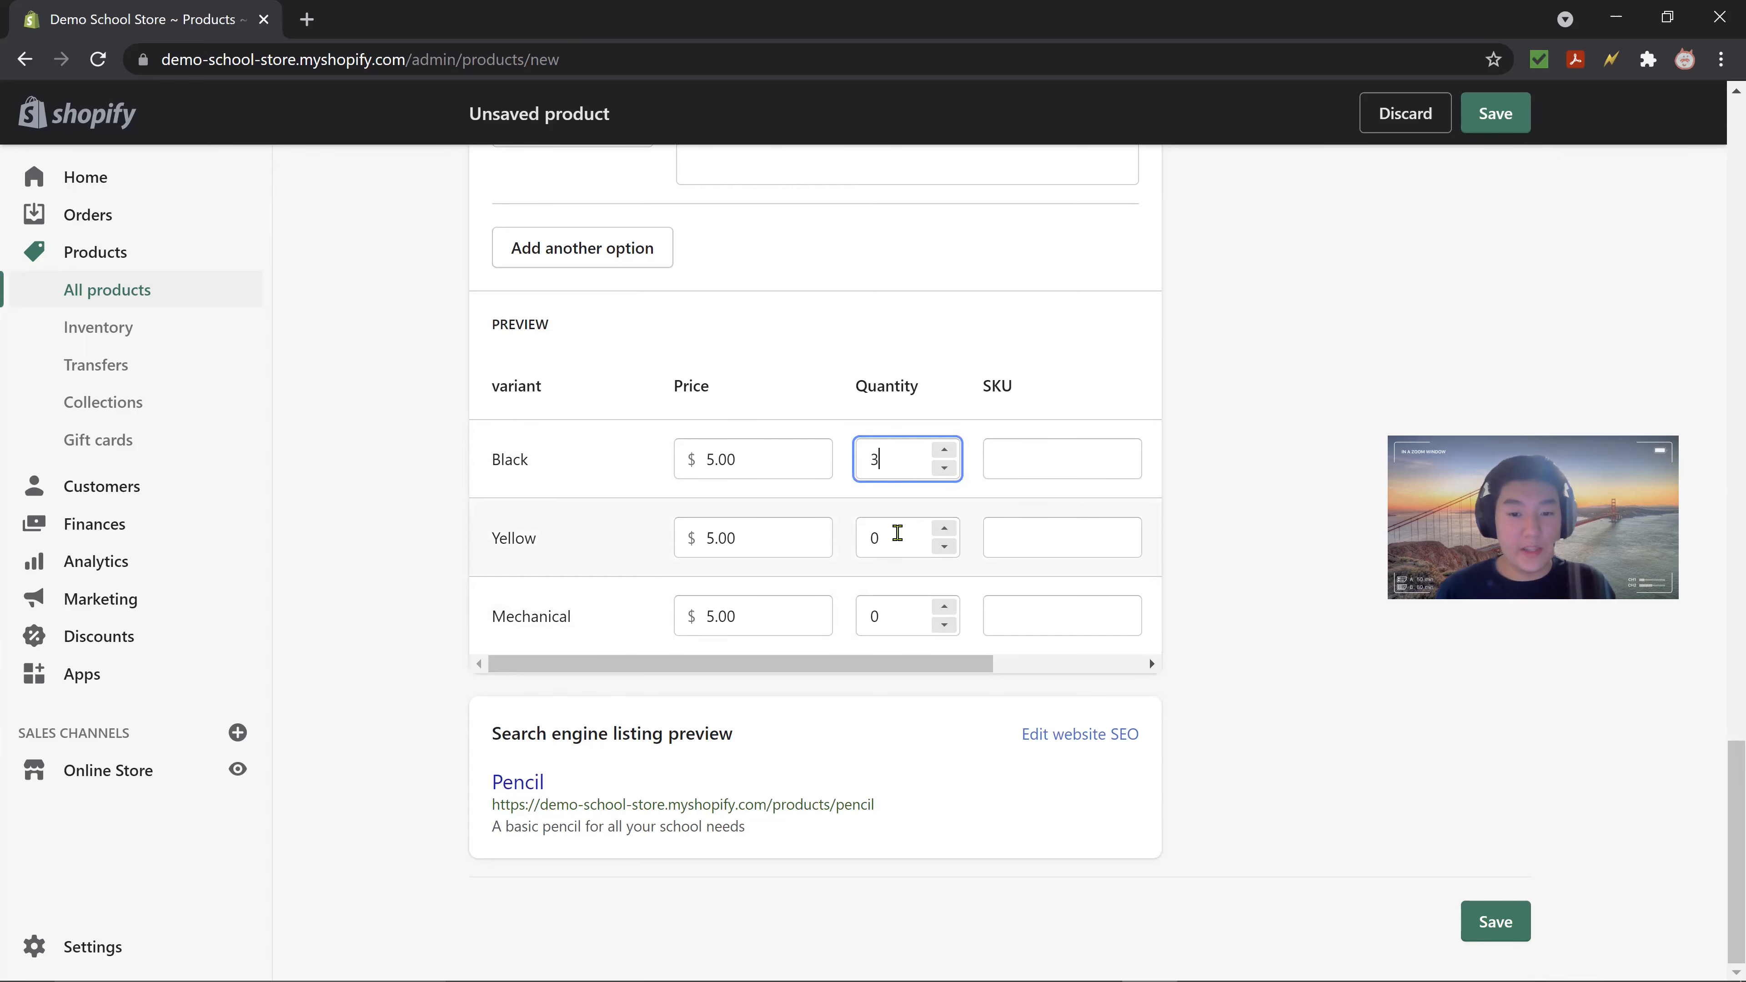
pyautogui.click(900, 535)
pyautogui.hotkey('ctrl', 'a')
pyautogui.write('5')
pyautogui.click(891, 612)
pyautogui.hotkey('ctrl', 'a')
pyautogui.write('2')
pyautogui.click(1251, 723)
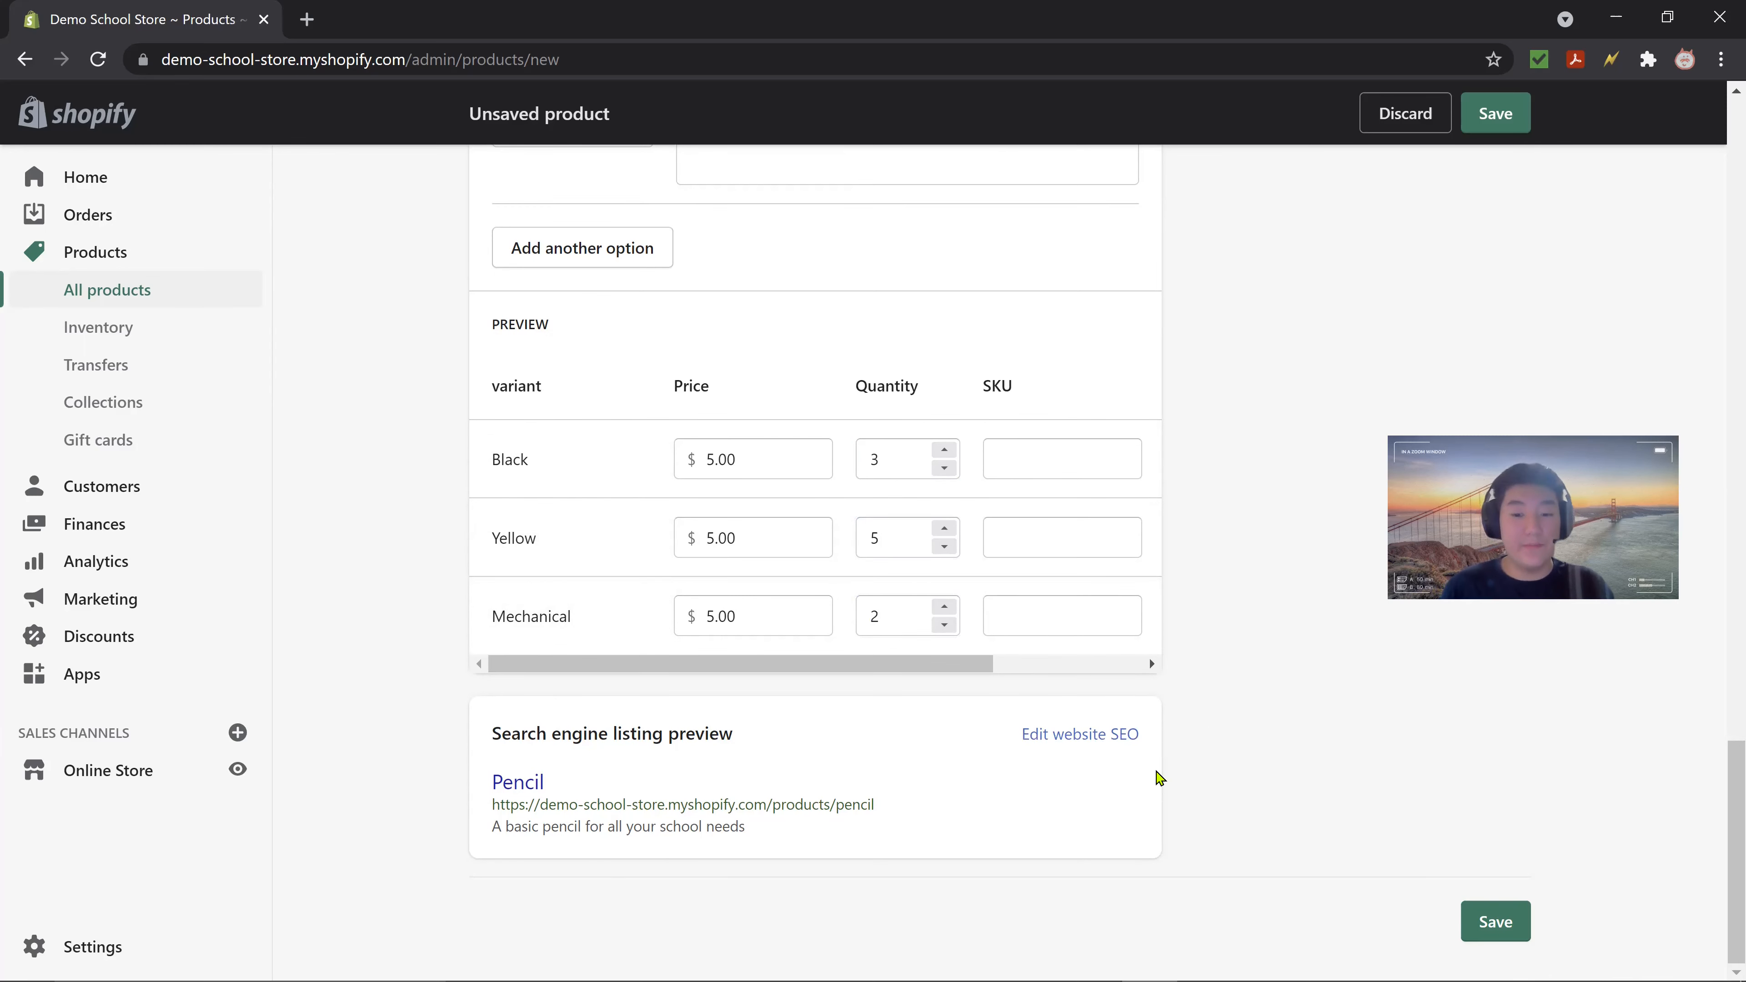
# - Edit the search engine listing so its page title reads "Pencils for Daily Use!"
pyautogui.click(1108, 735)
pyautogui.scroll(-5, 1162, 722)
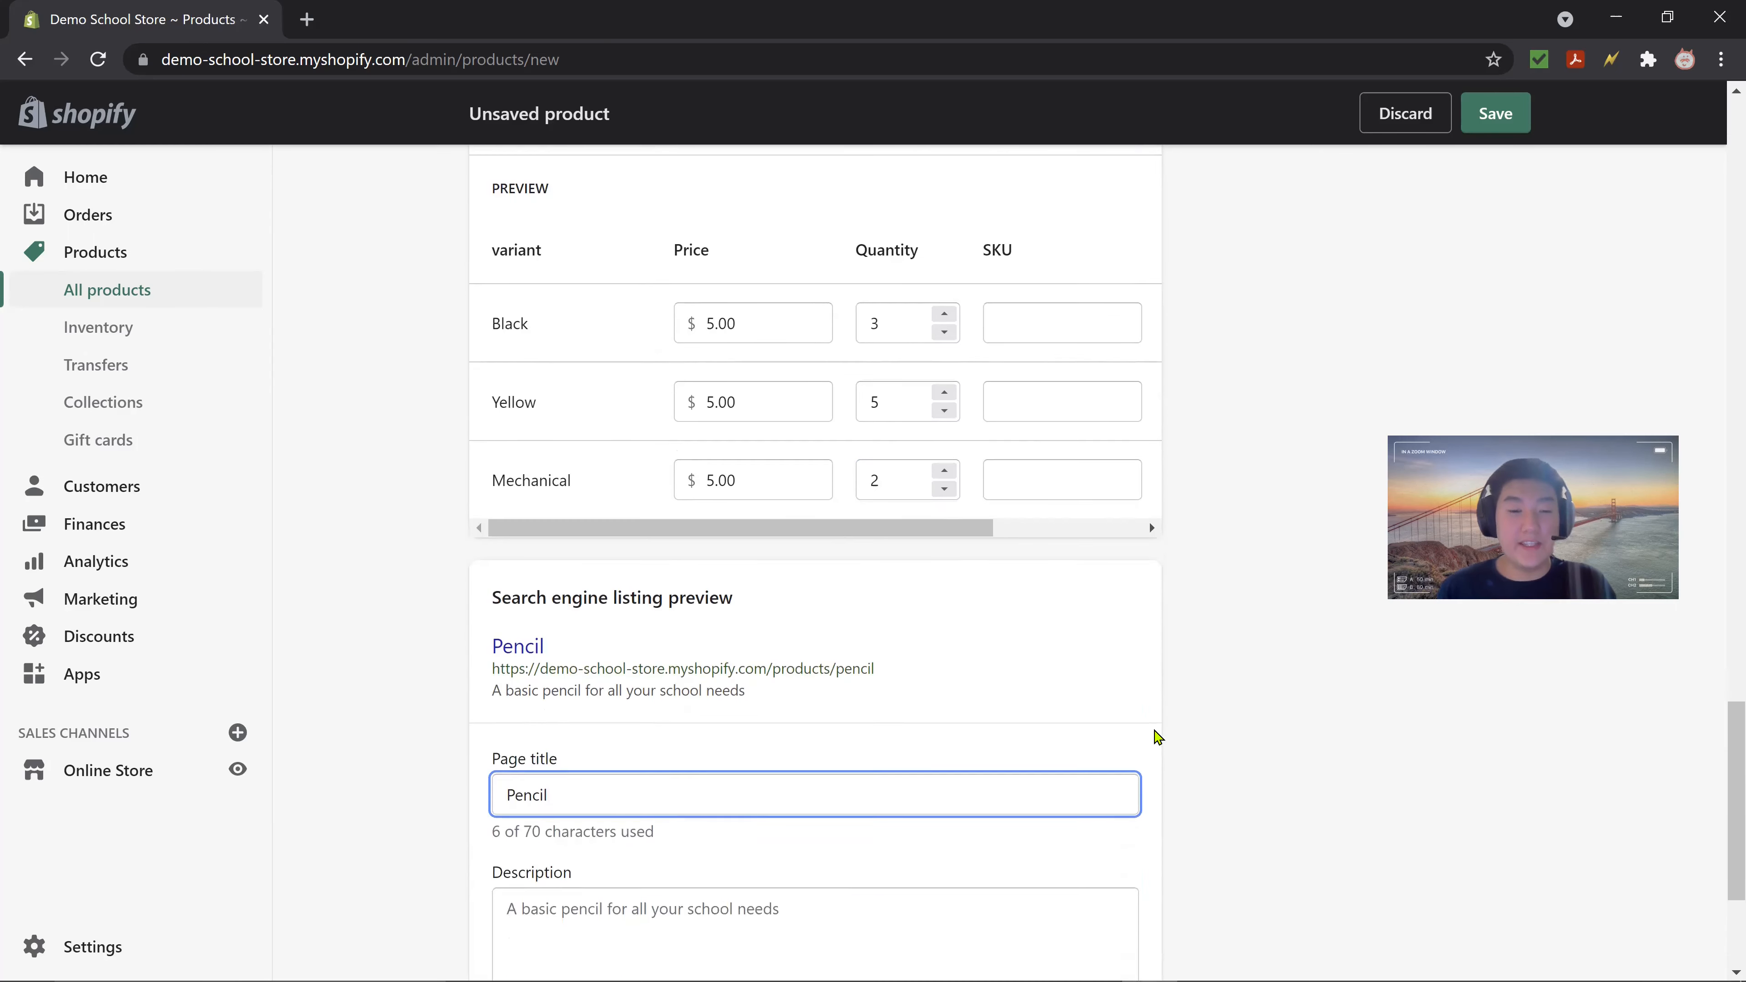
pyautogui.click(1194, 674)
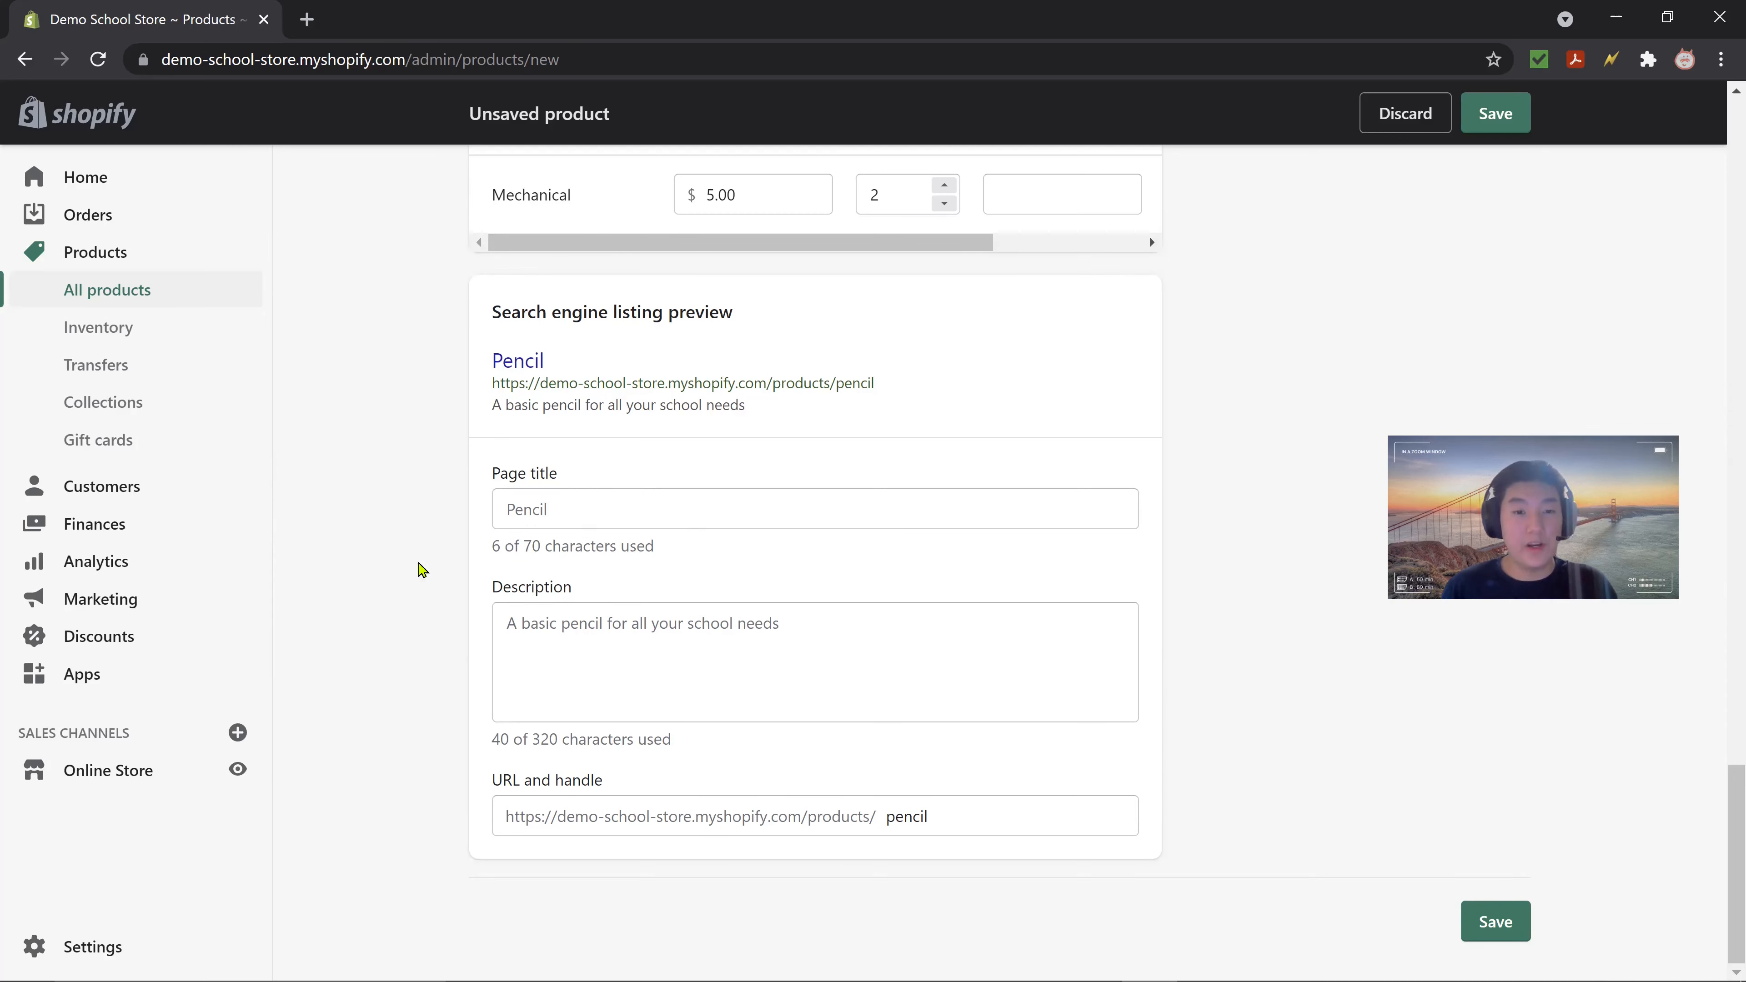
pyautogui.click(585, 498)
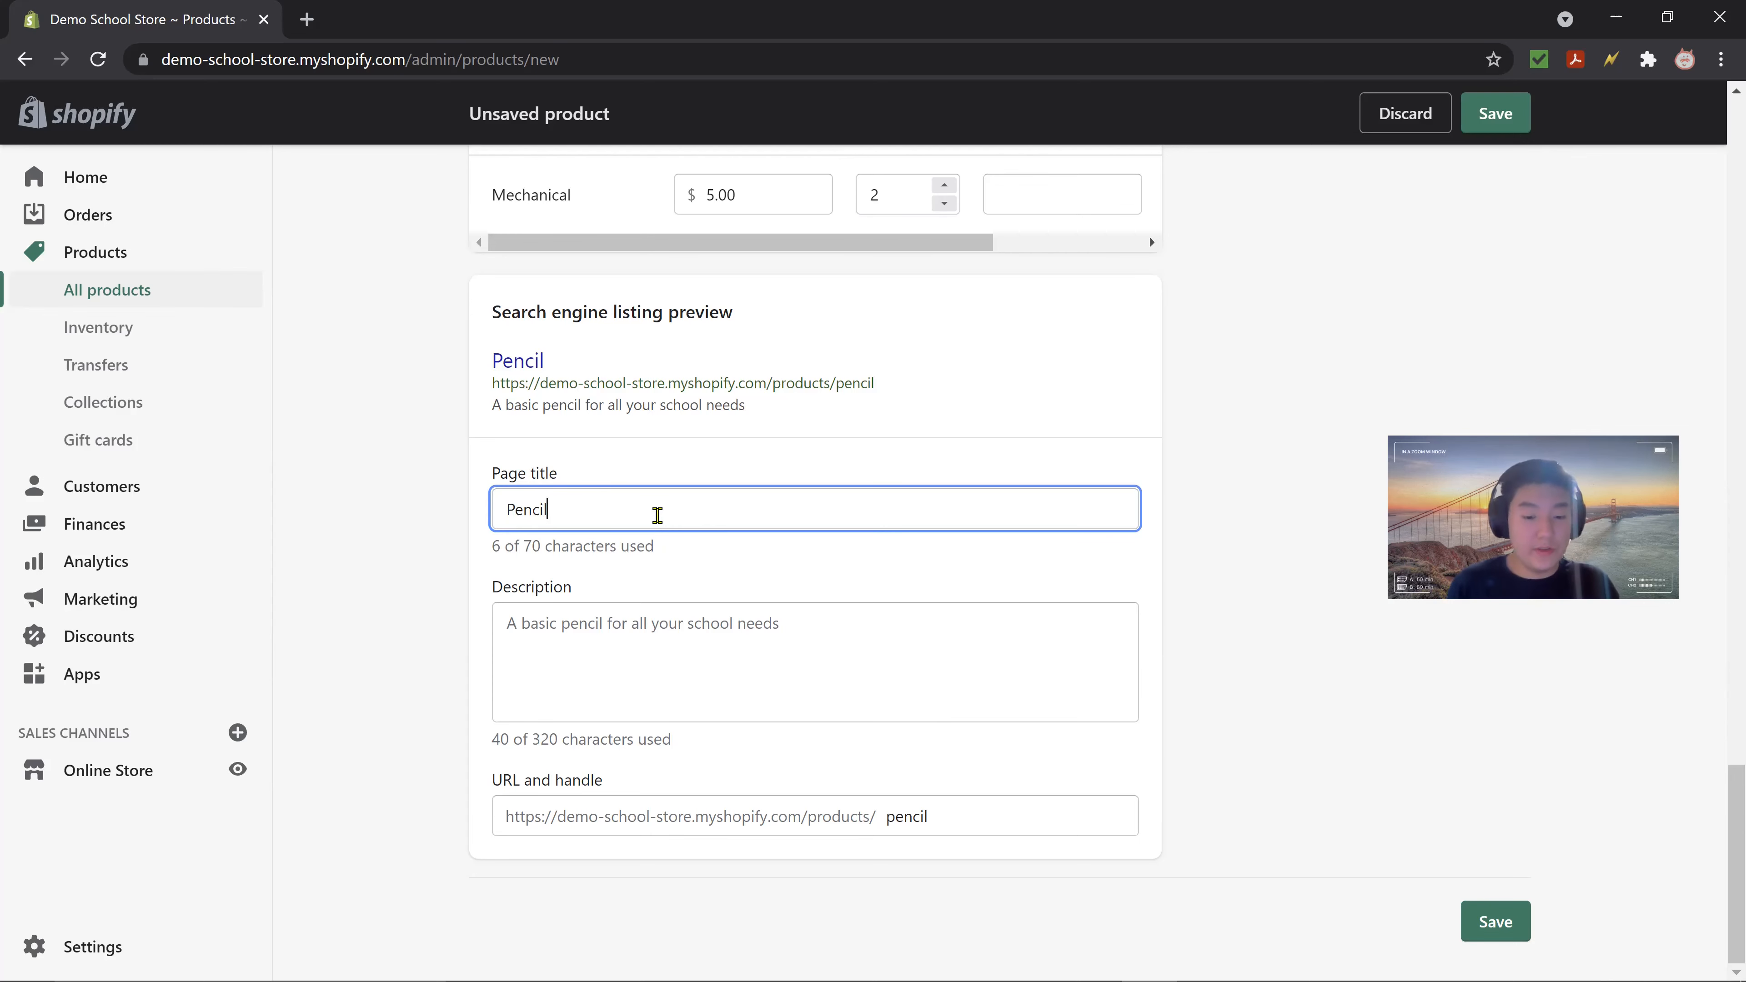
pyautogui.write('s for ')
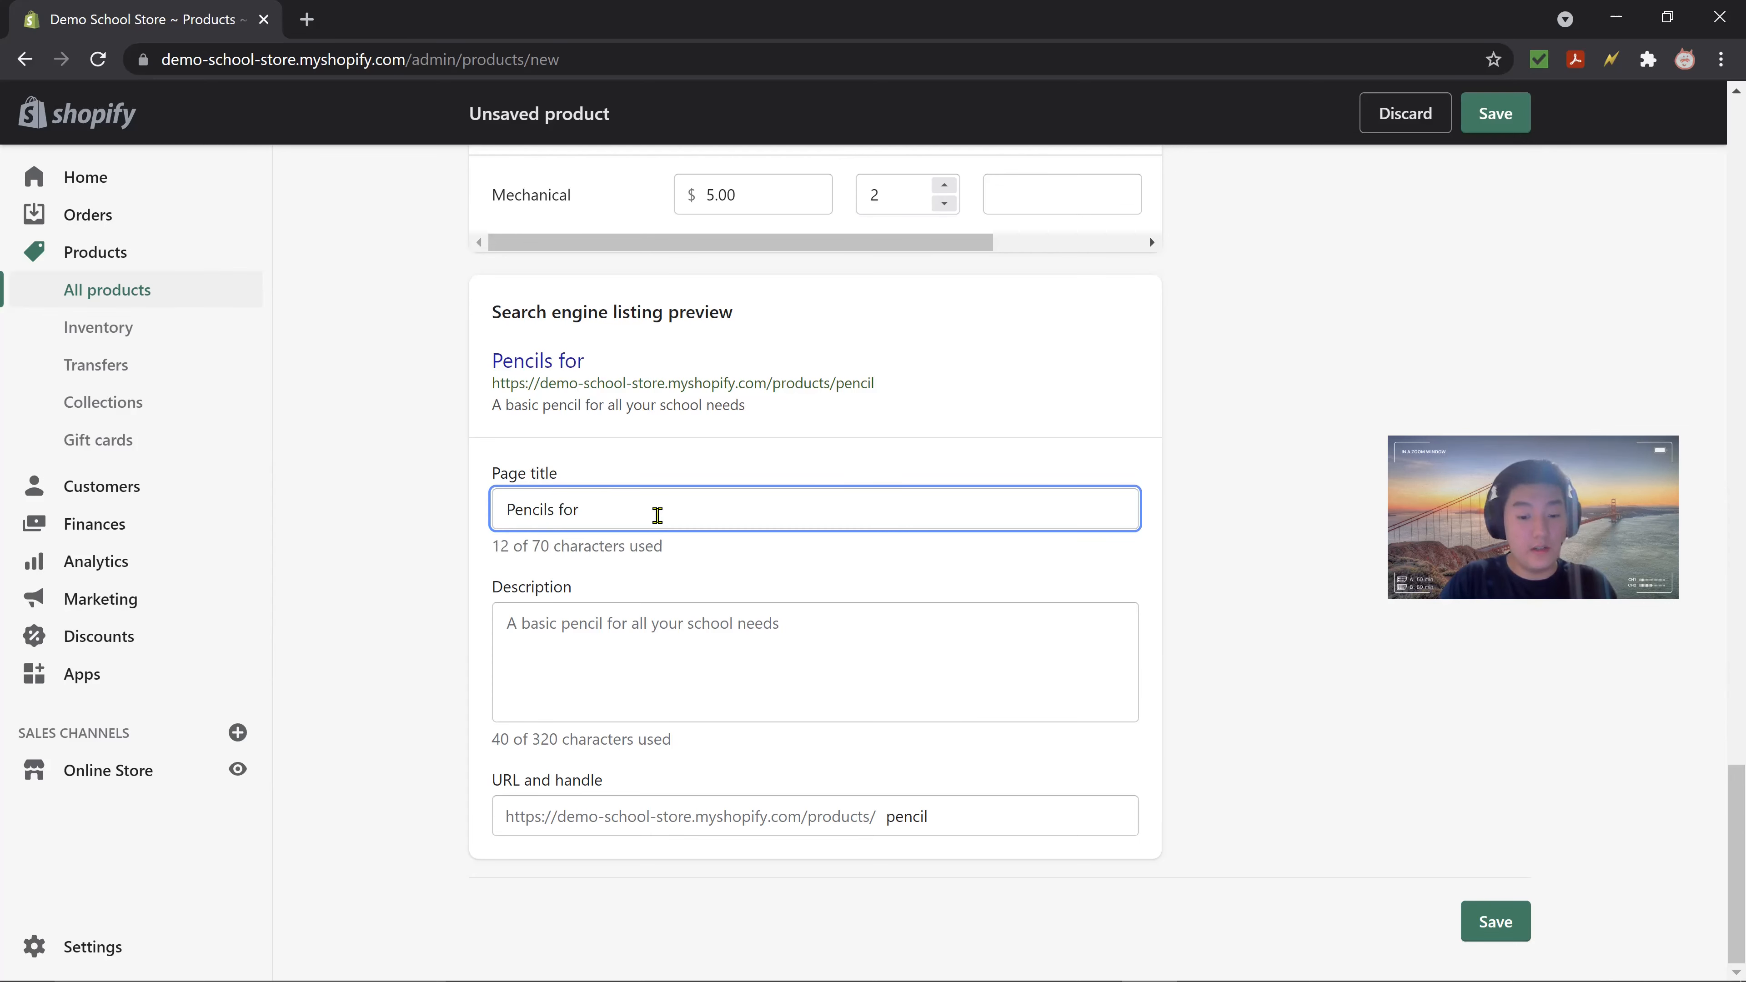
pyautogui.write('Daily Use!')
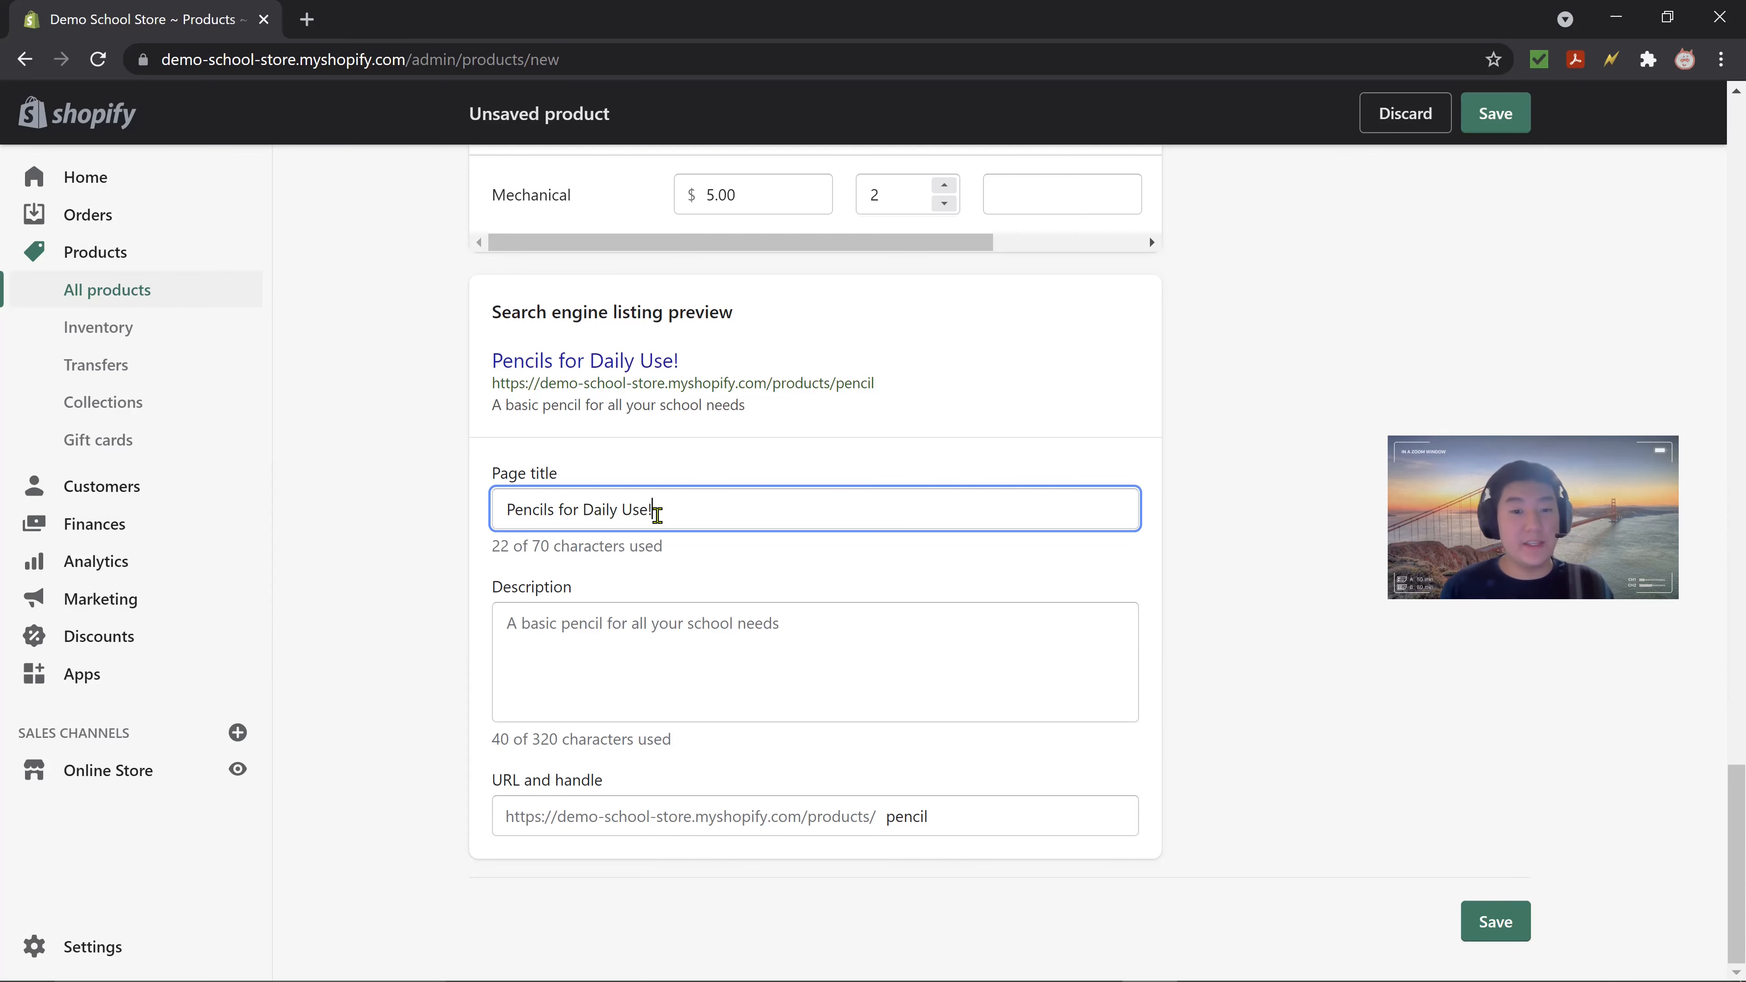
pyautogui.click(1268, 624)
pyautogui.click(887, 661)
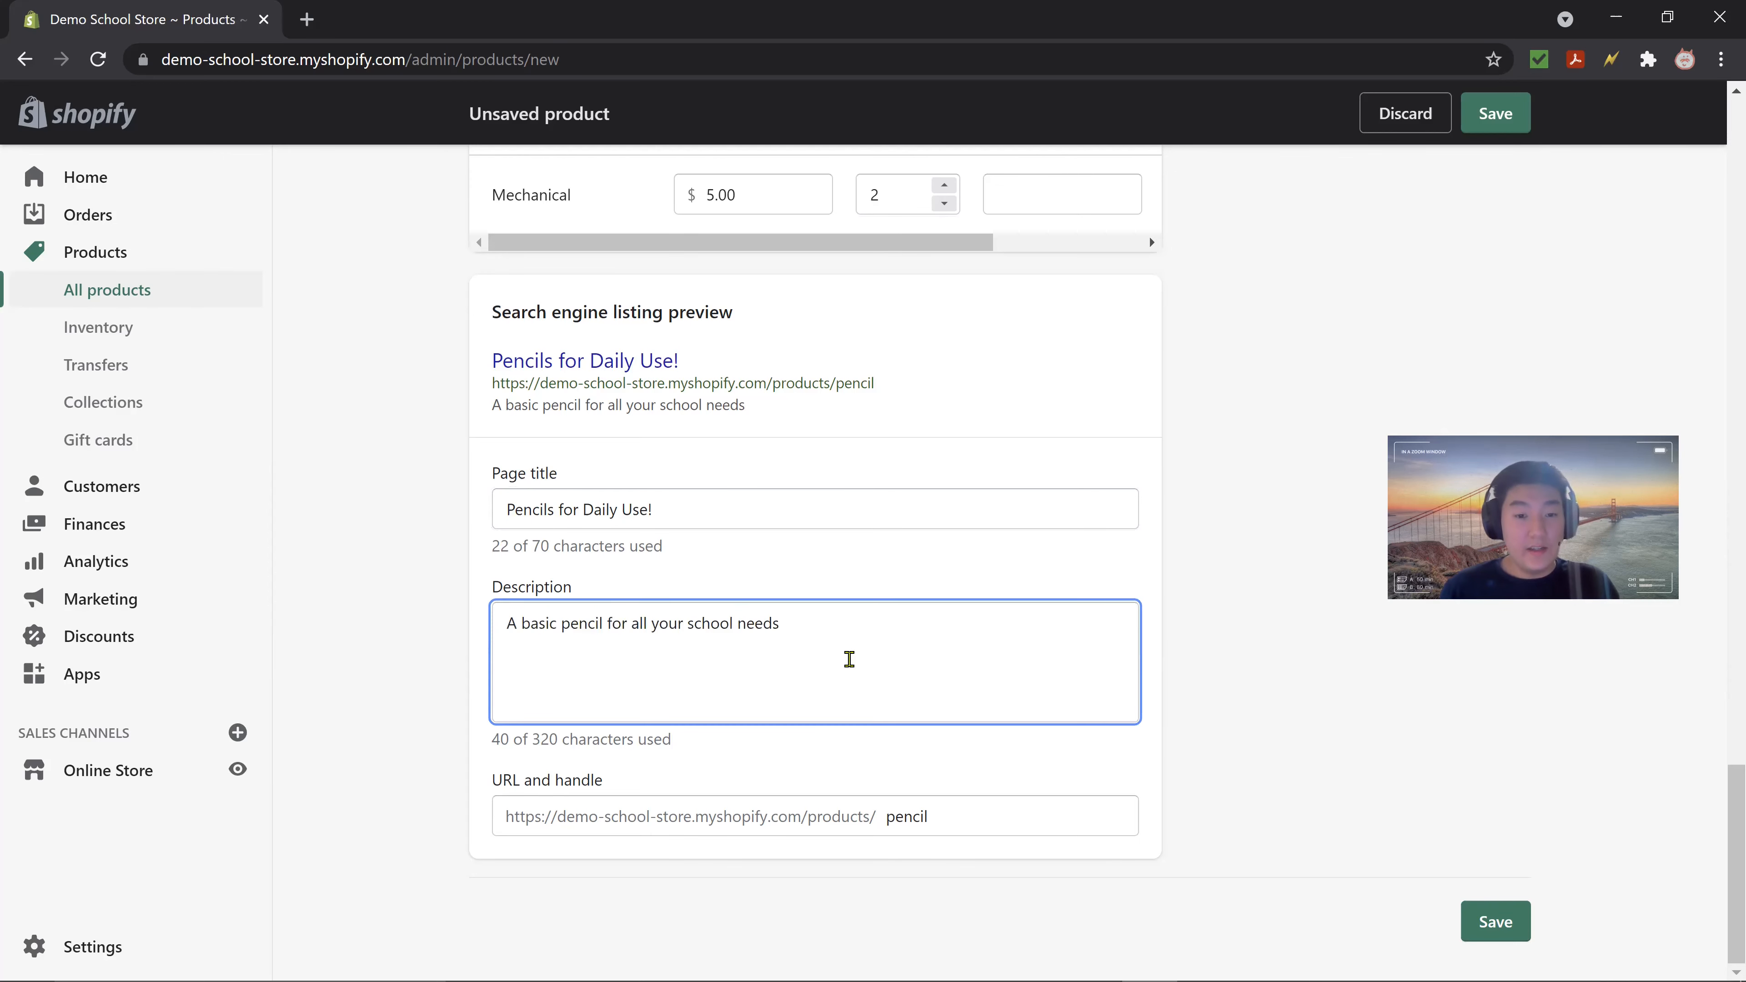
pyautogui.click(454, 551)
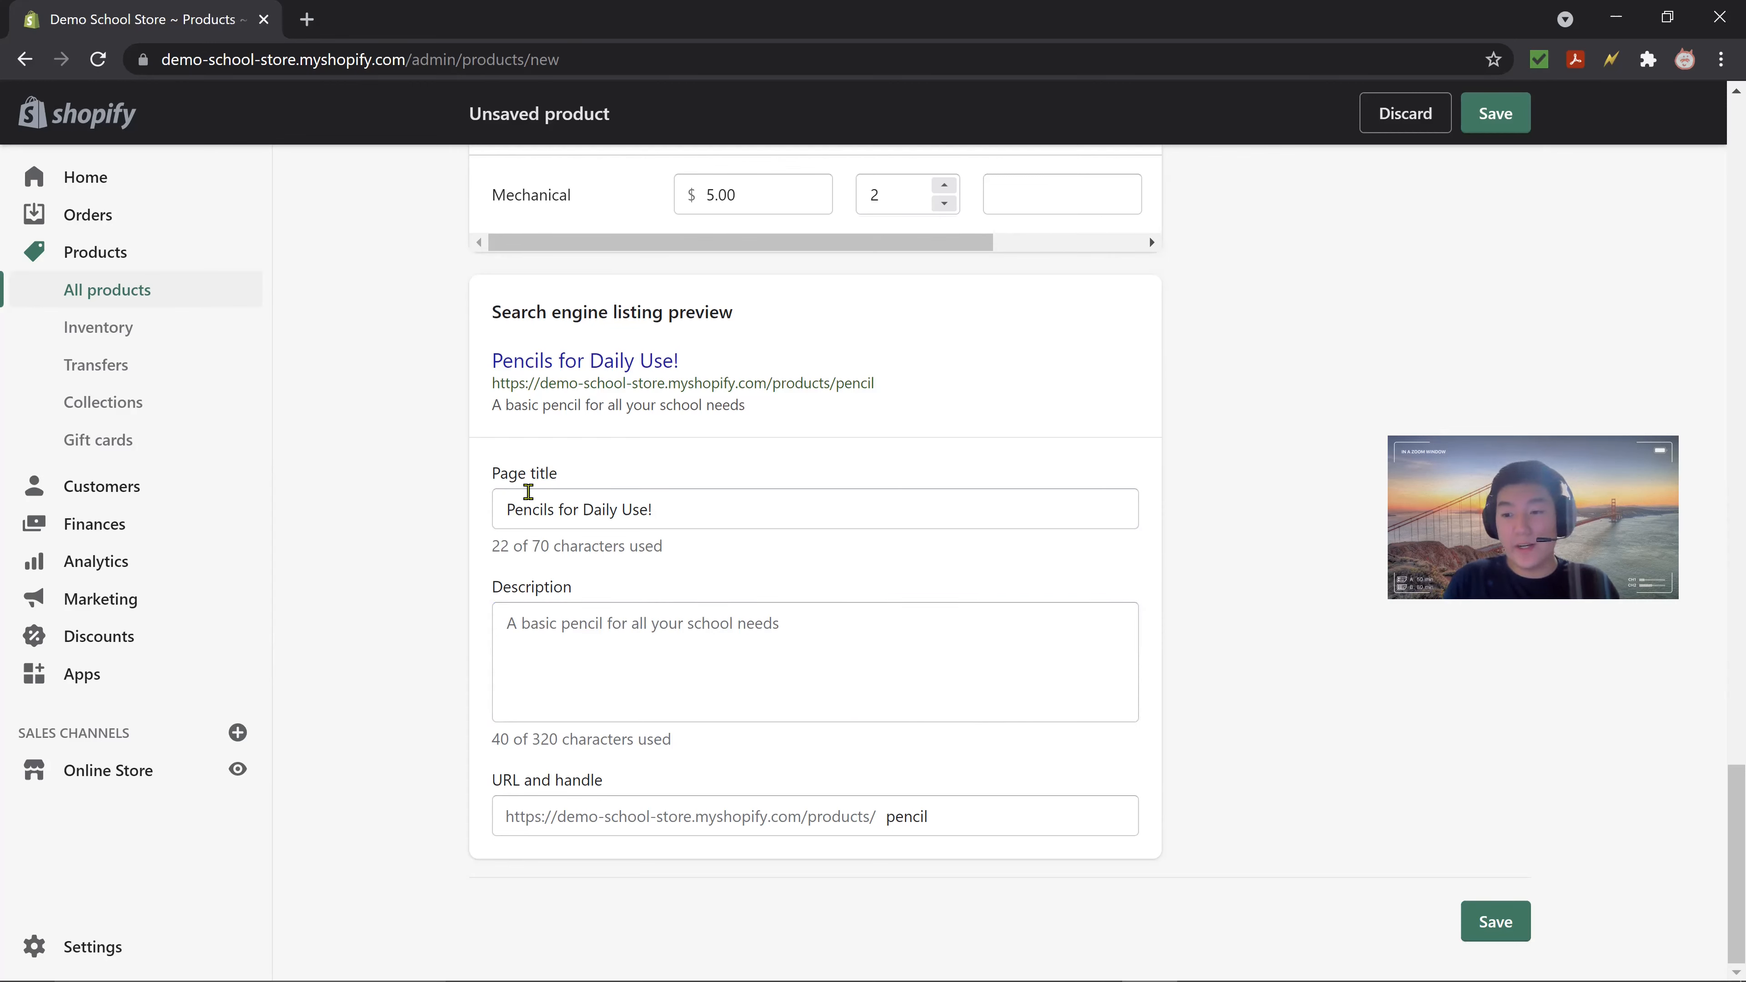
pyautogui.tripleClick(531, 366)
pyautogui.click(775, 406)
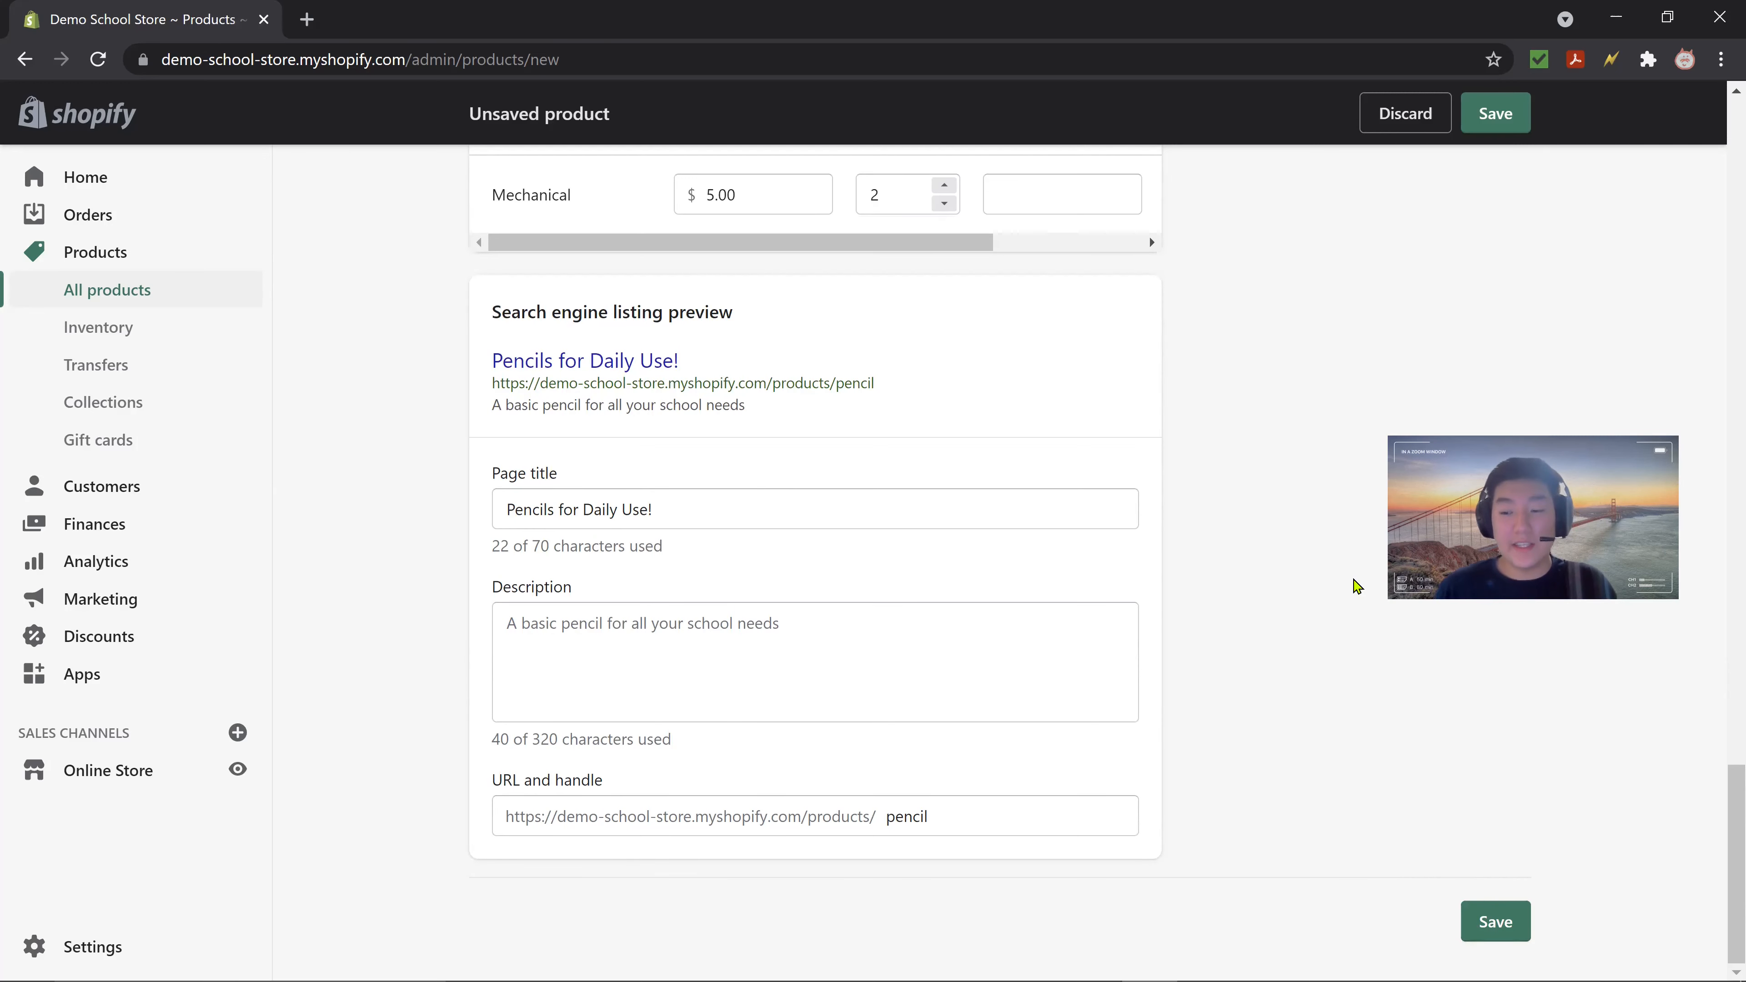
pyautogui.moveTo(1723, 820); pyautogui.dragTo(1723, 83)
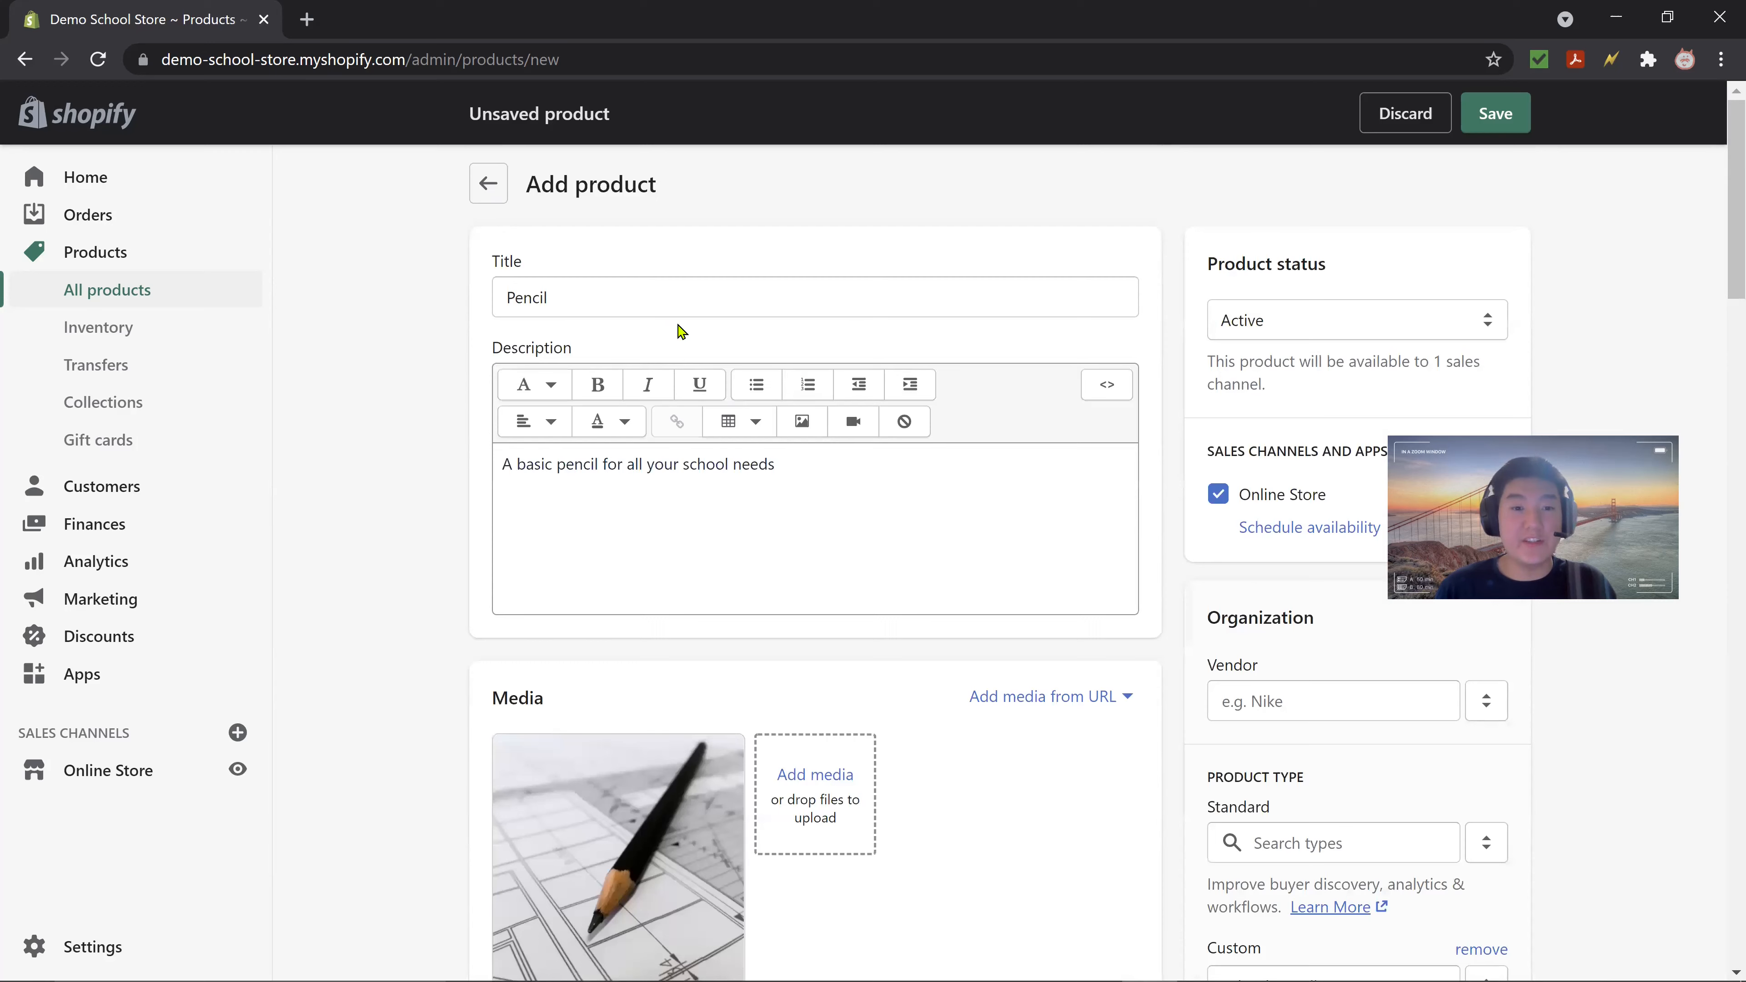
# - Save the new Pencil product and review its saved product page
pyautogui.click(1496, 114)
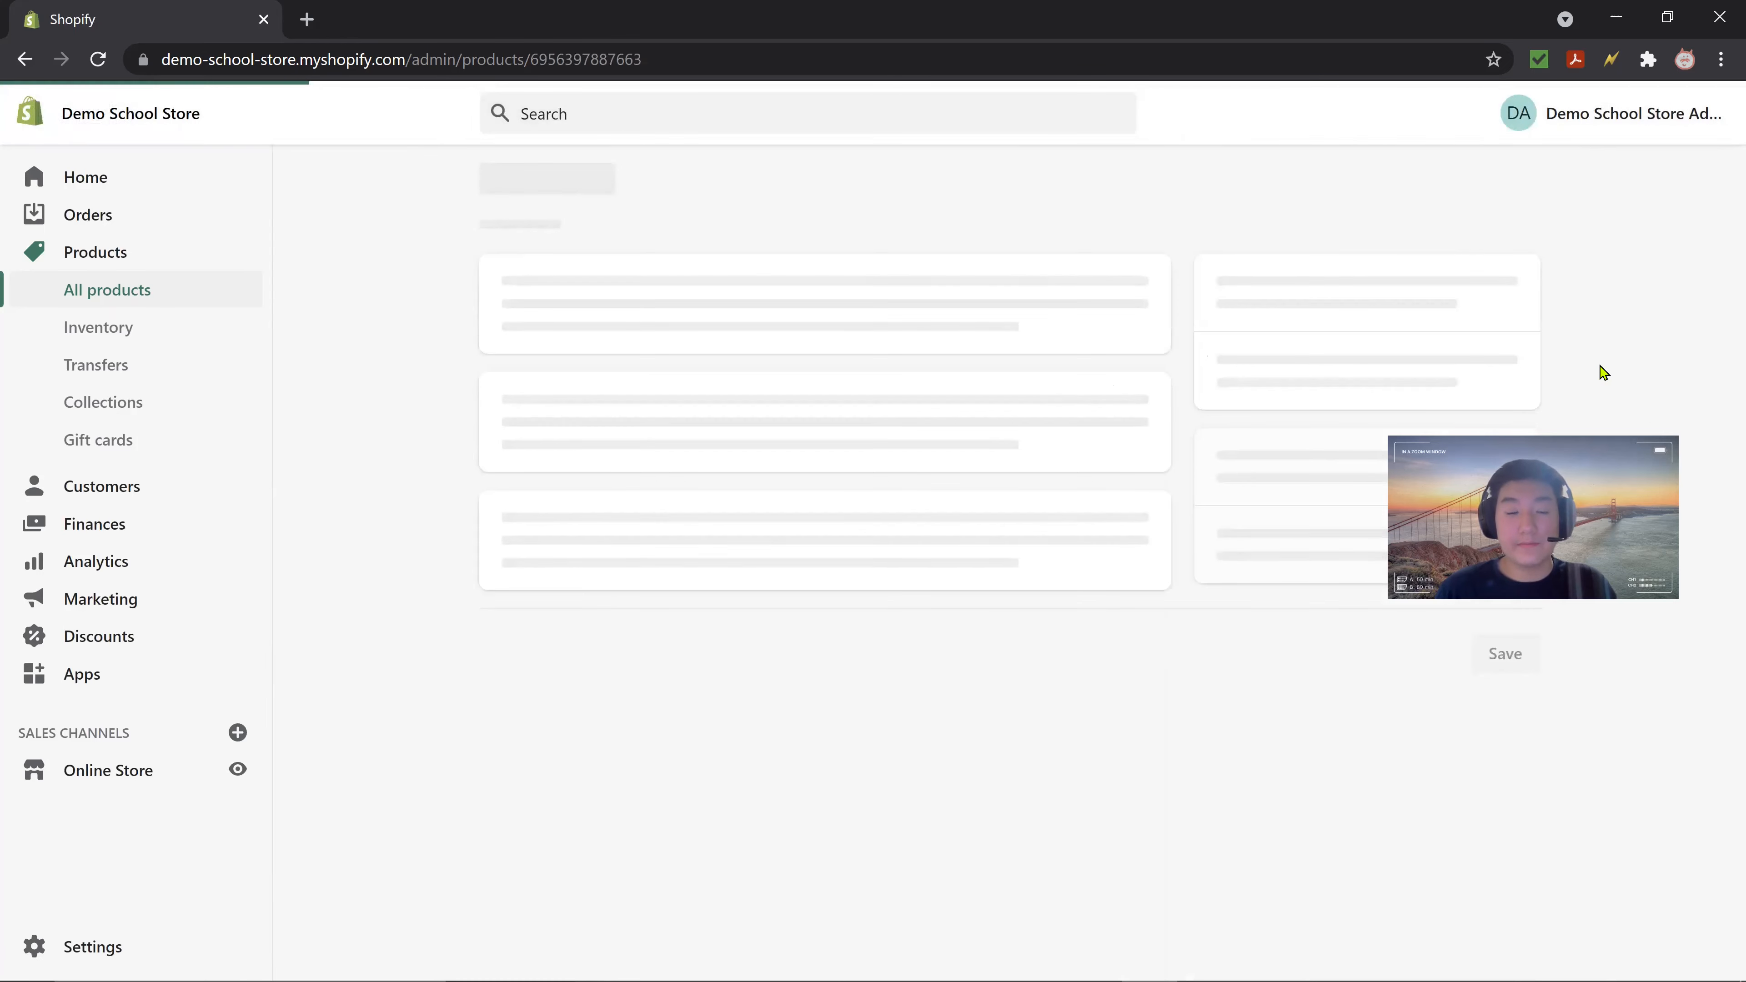
pyautogui.scroll(-5, 854, 534)
pyautogui.scroll(5, 853, 547)
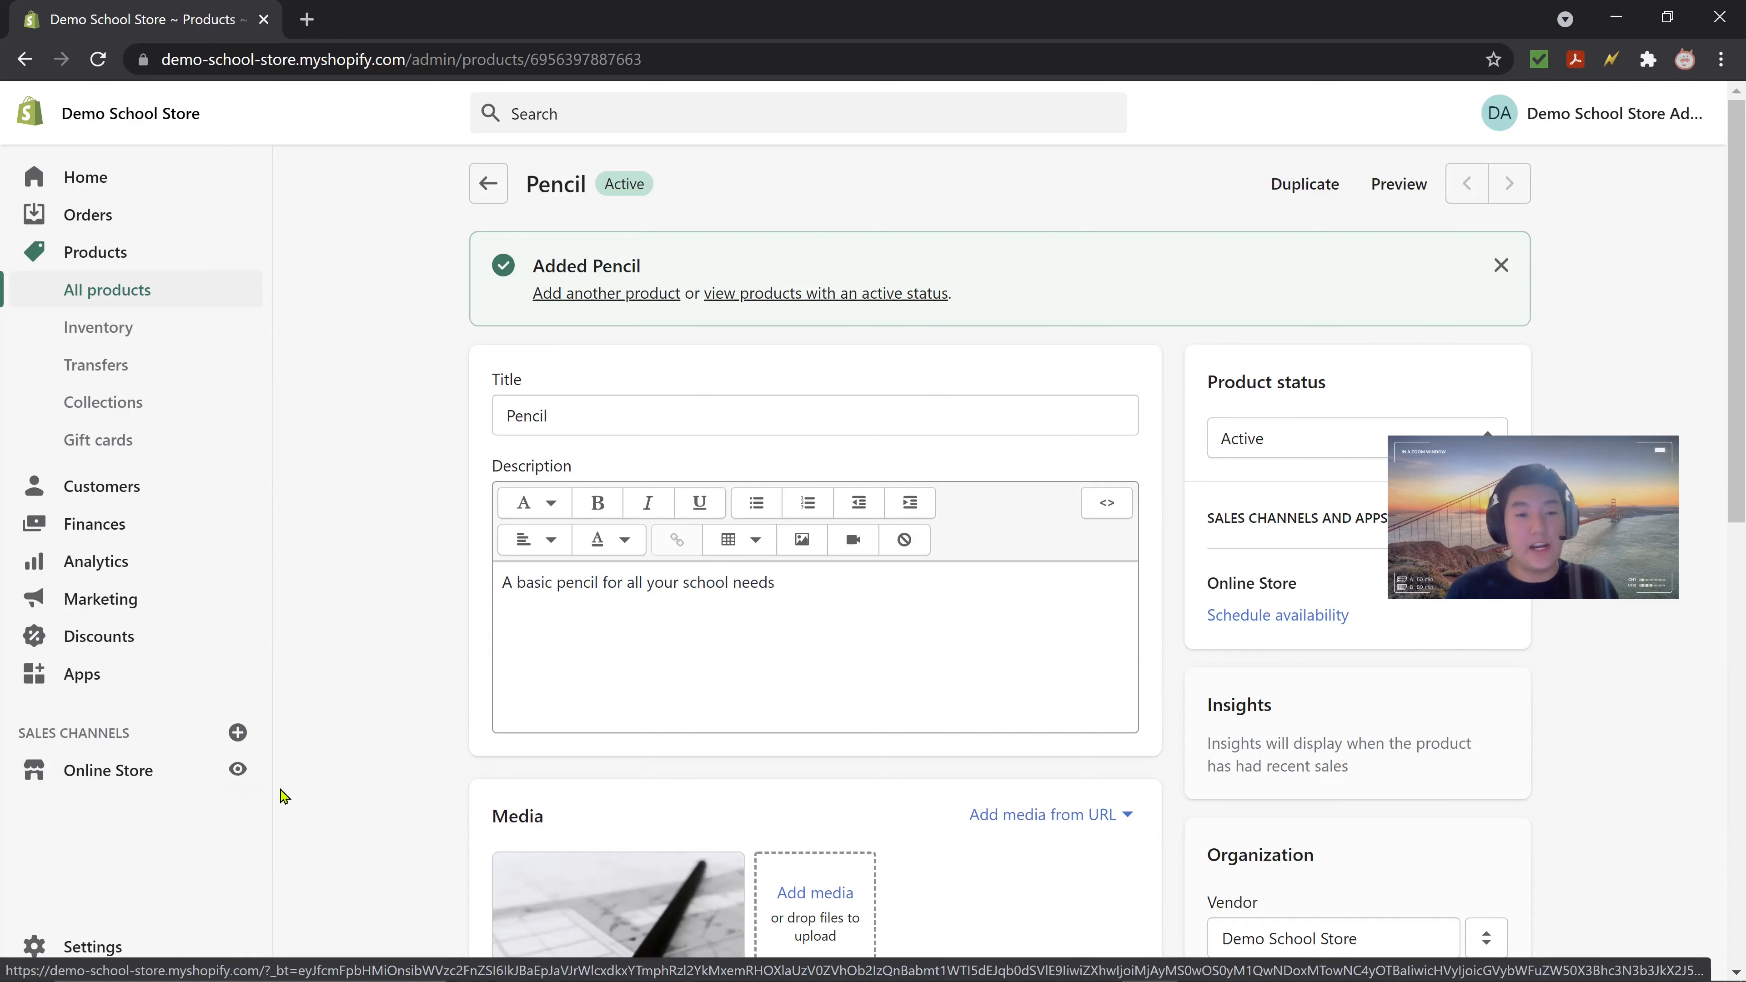
# - Preview the online store and open its product catalog
pyautogui.click(245, 773)
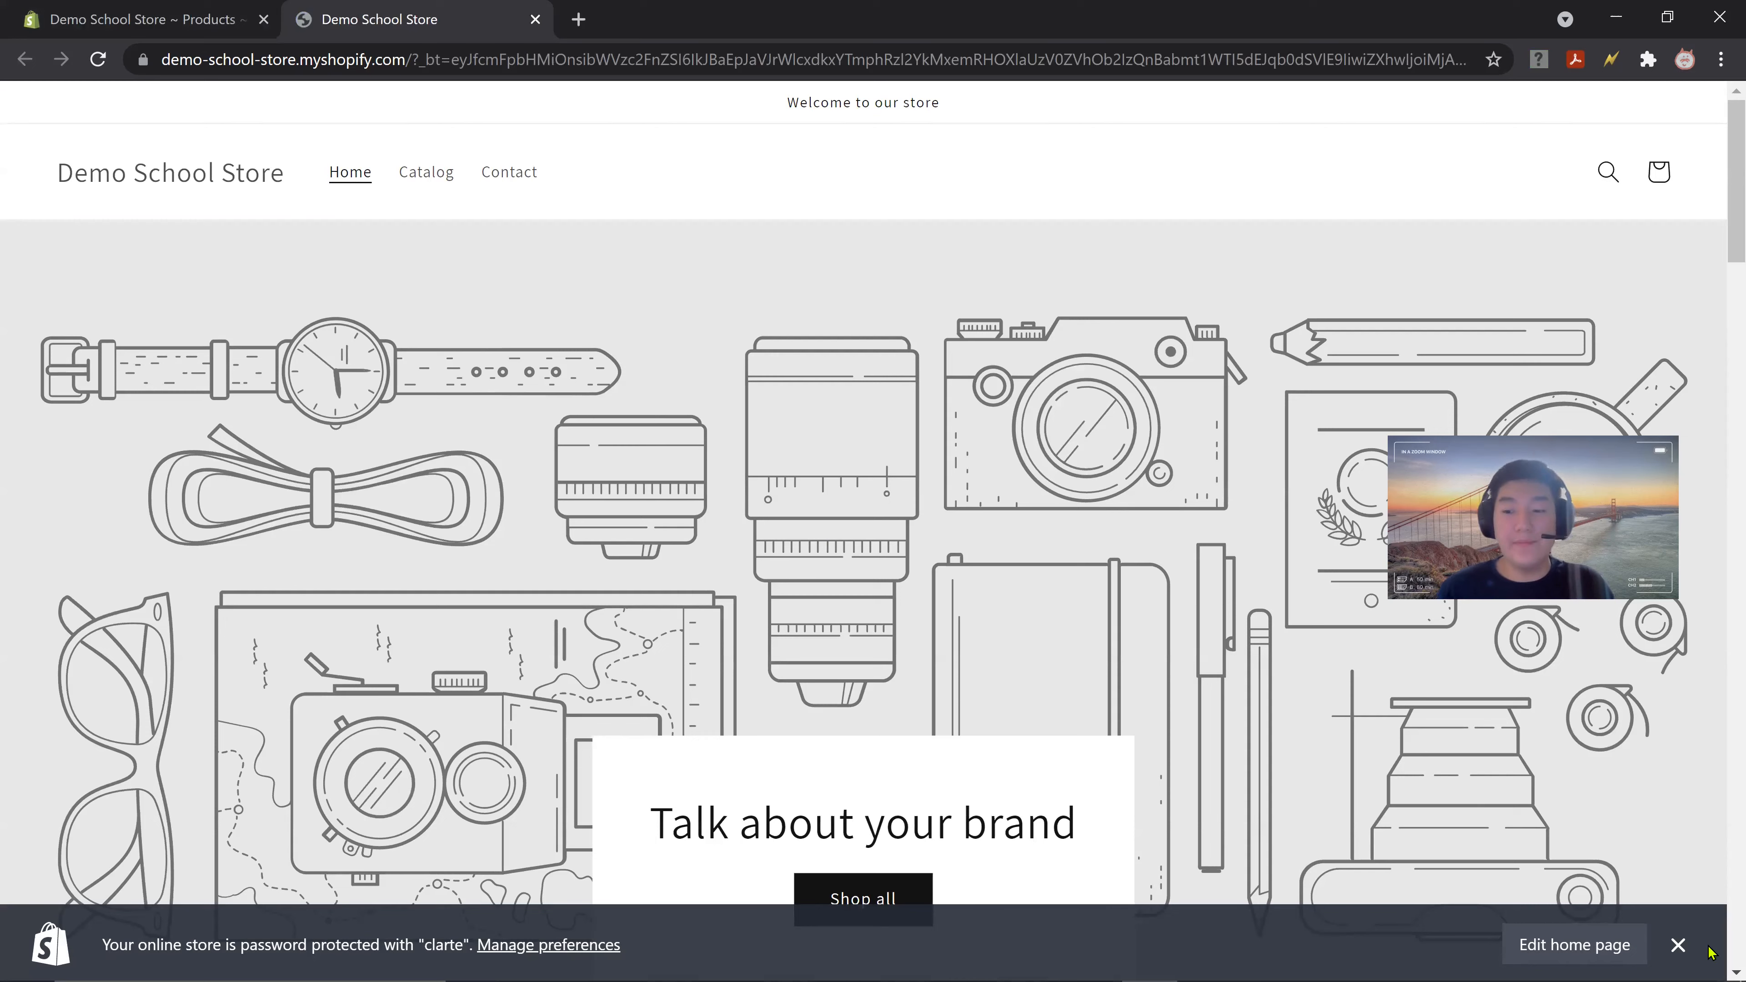
pyautogui.click(1678, 945)
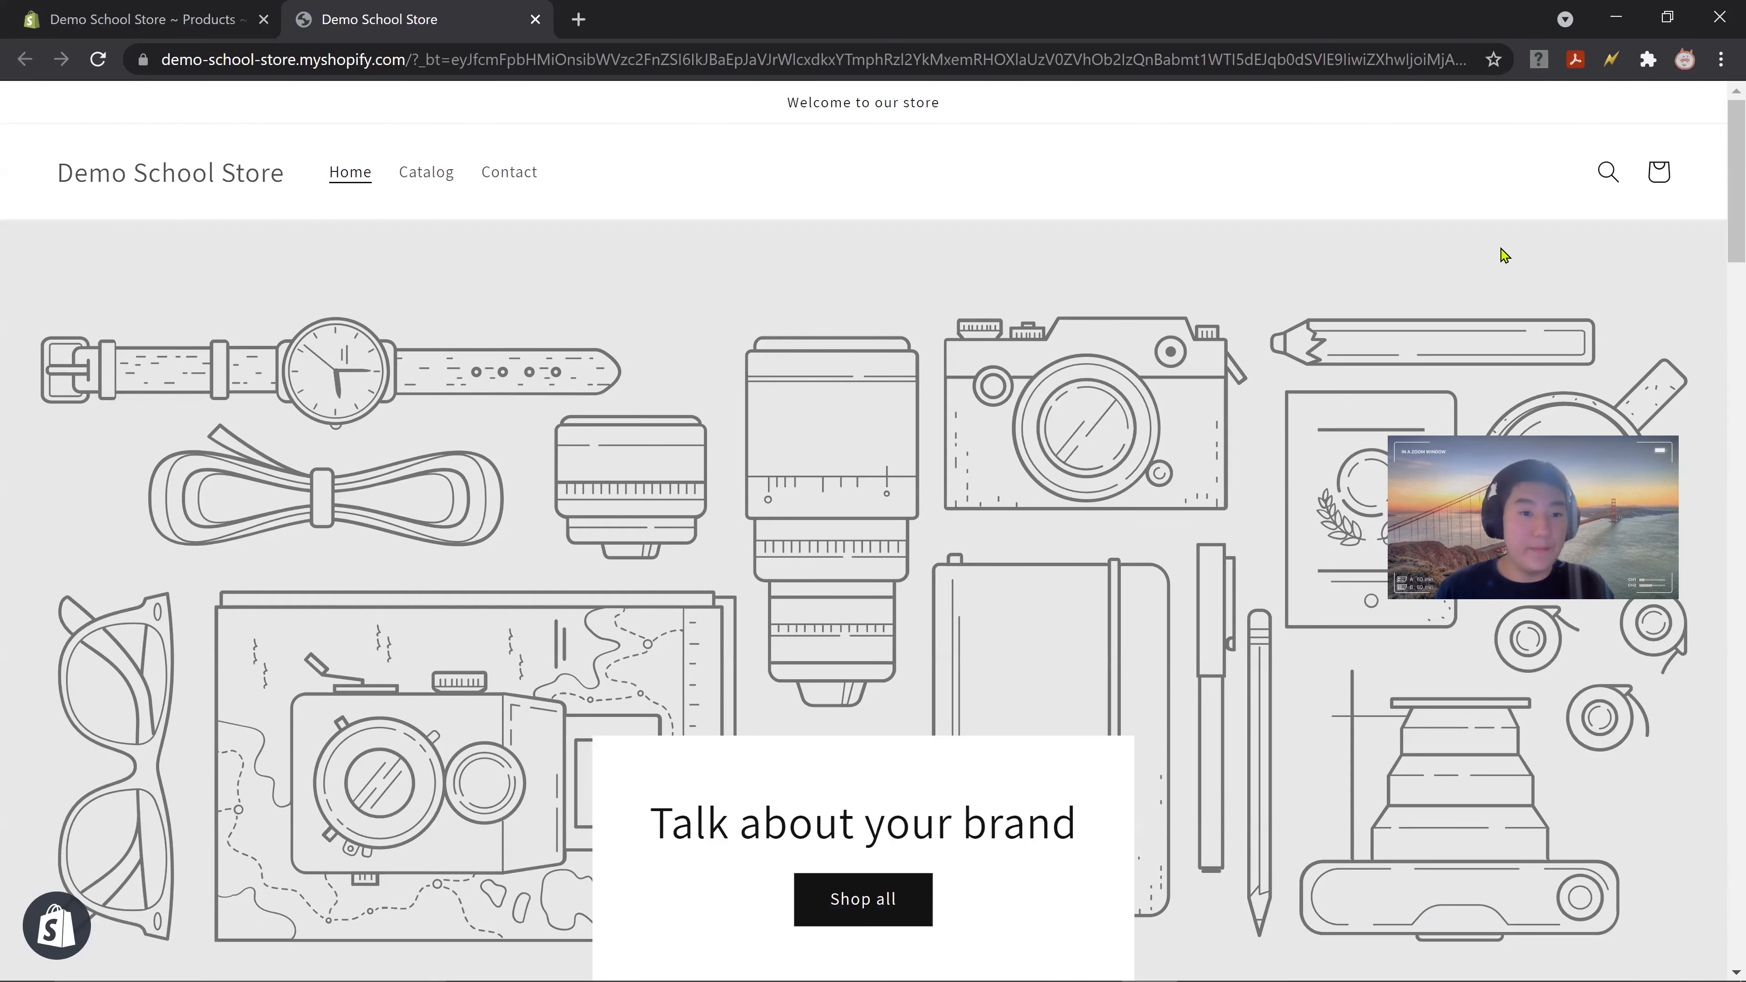
pyautogui.click(408, 180)
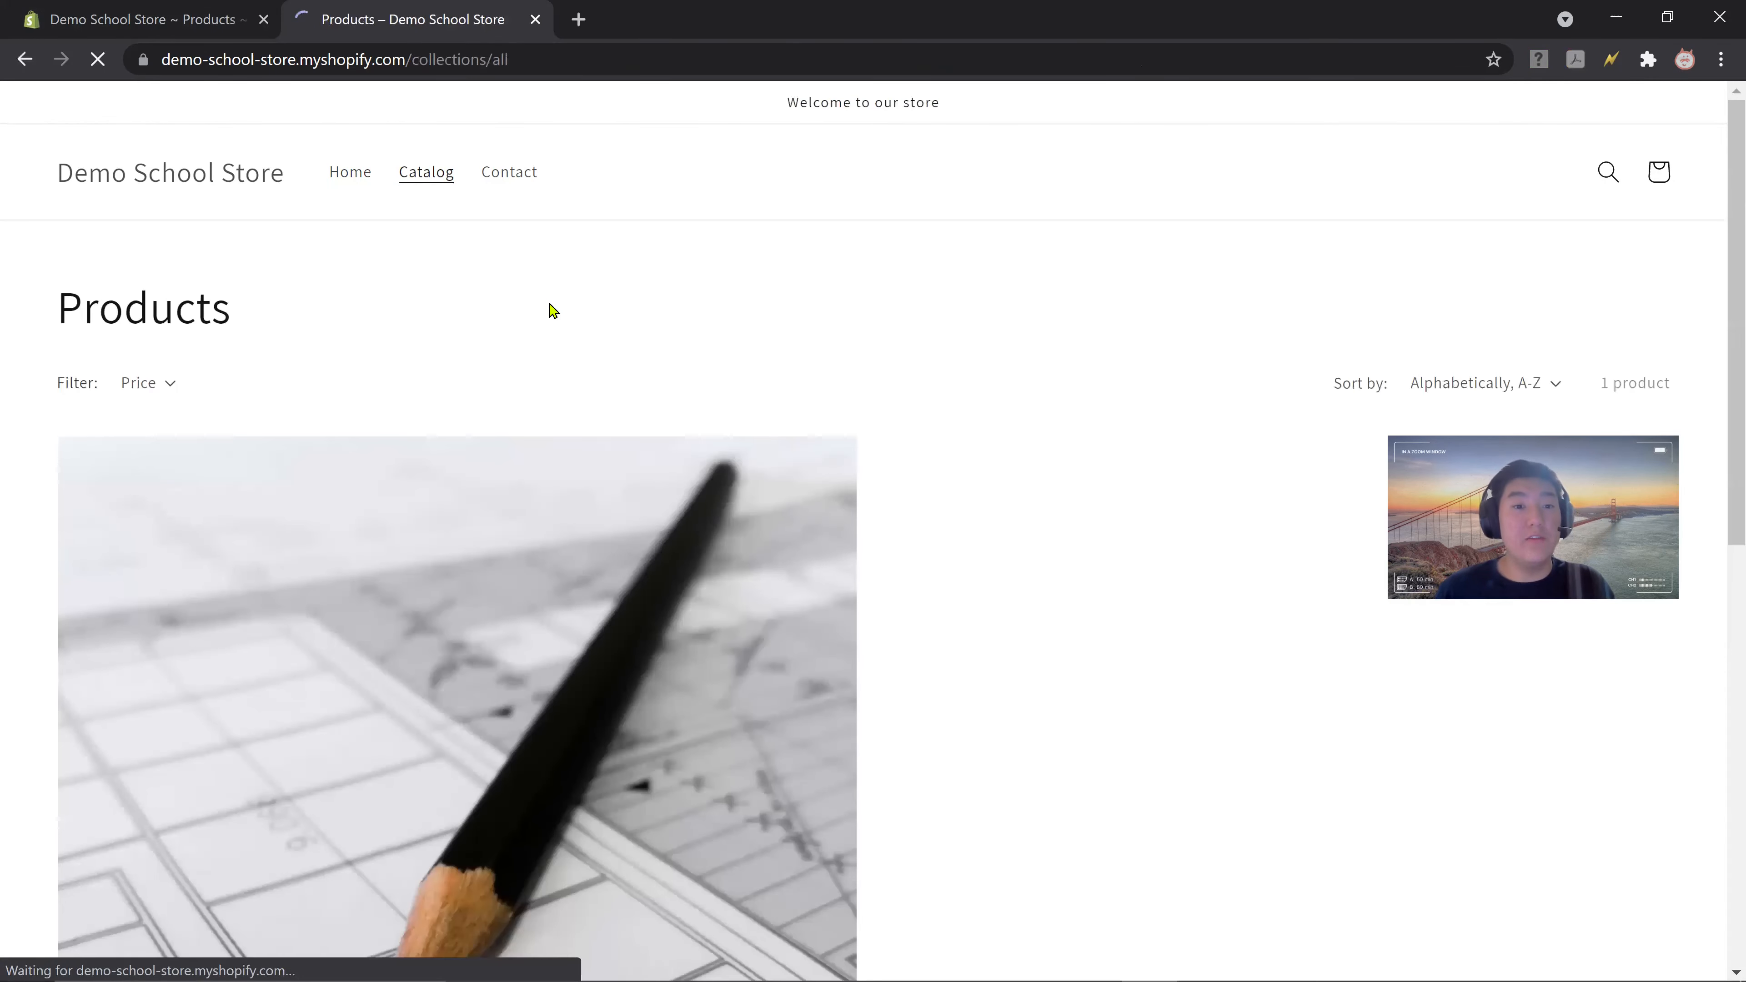
# - Look through the catalog's product listing and open the Pencil's product page
pyautogui.scroll(-7, 694, 345)
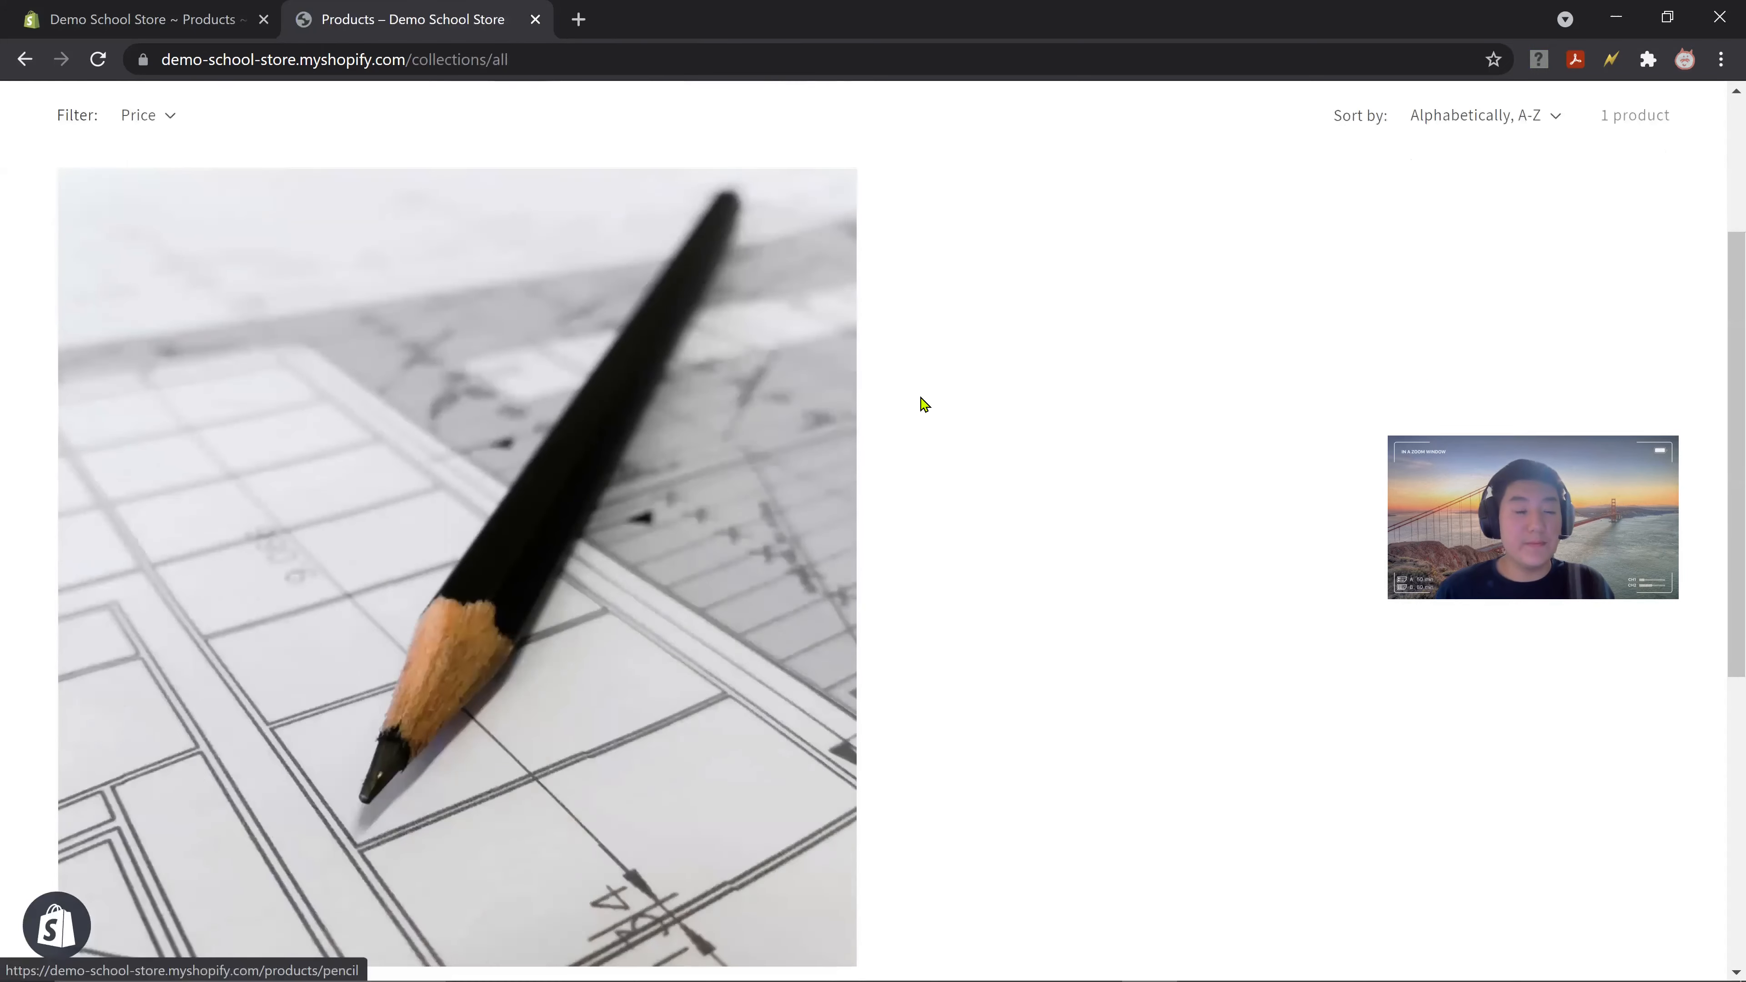
pyautogui.scroll(7, 932, 447)
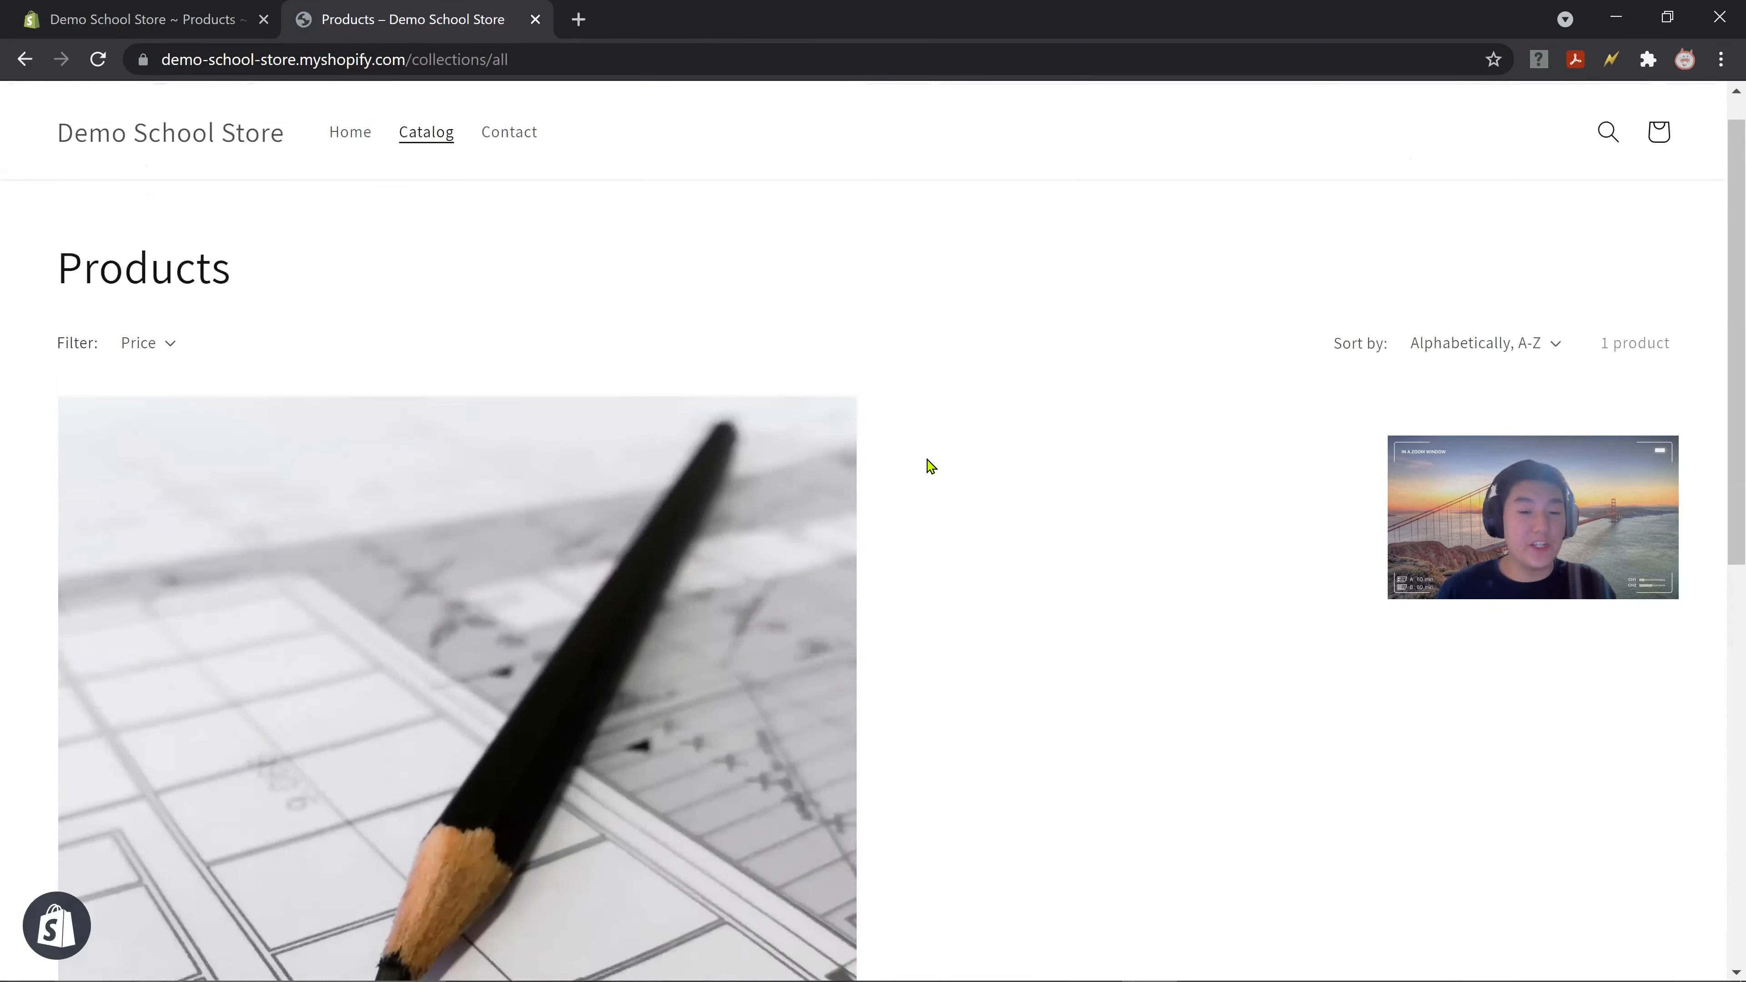
pyautogui.scroll(-5, 928, 465)
pyautogui.scroll(2, 757, 643)
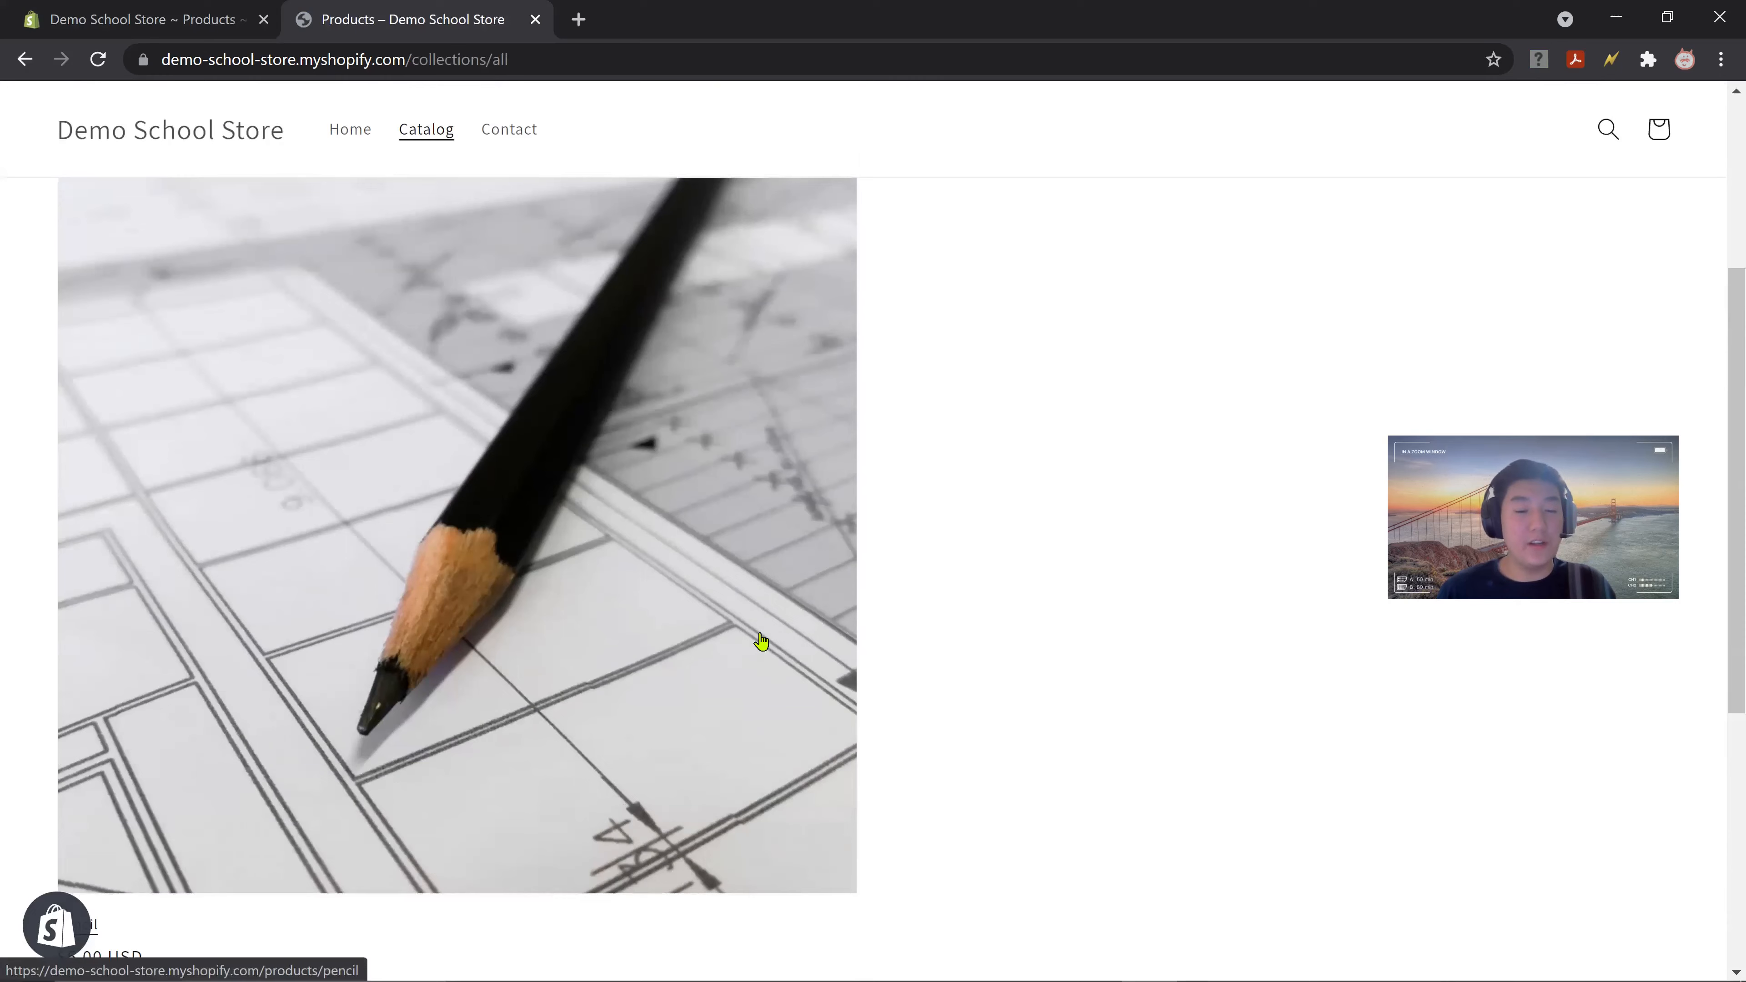
pyautogui.scroll(-1, 761, 637)
pyautogui.click(760, 636)
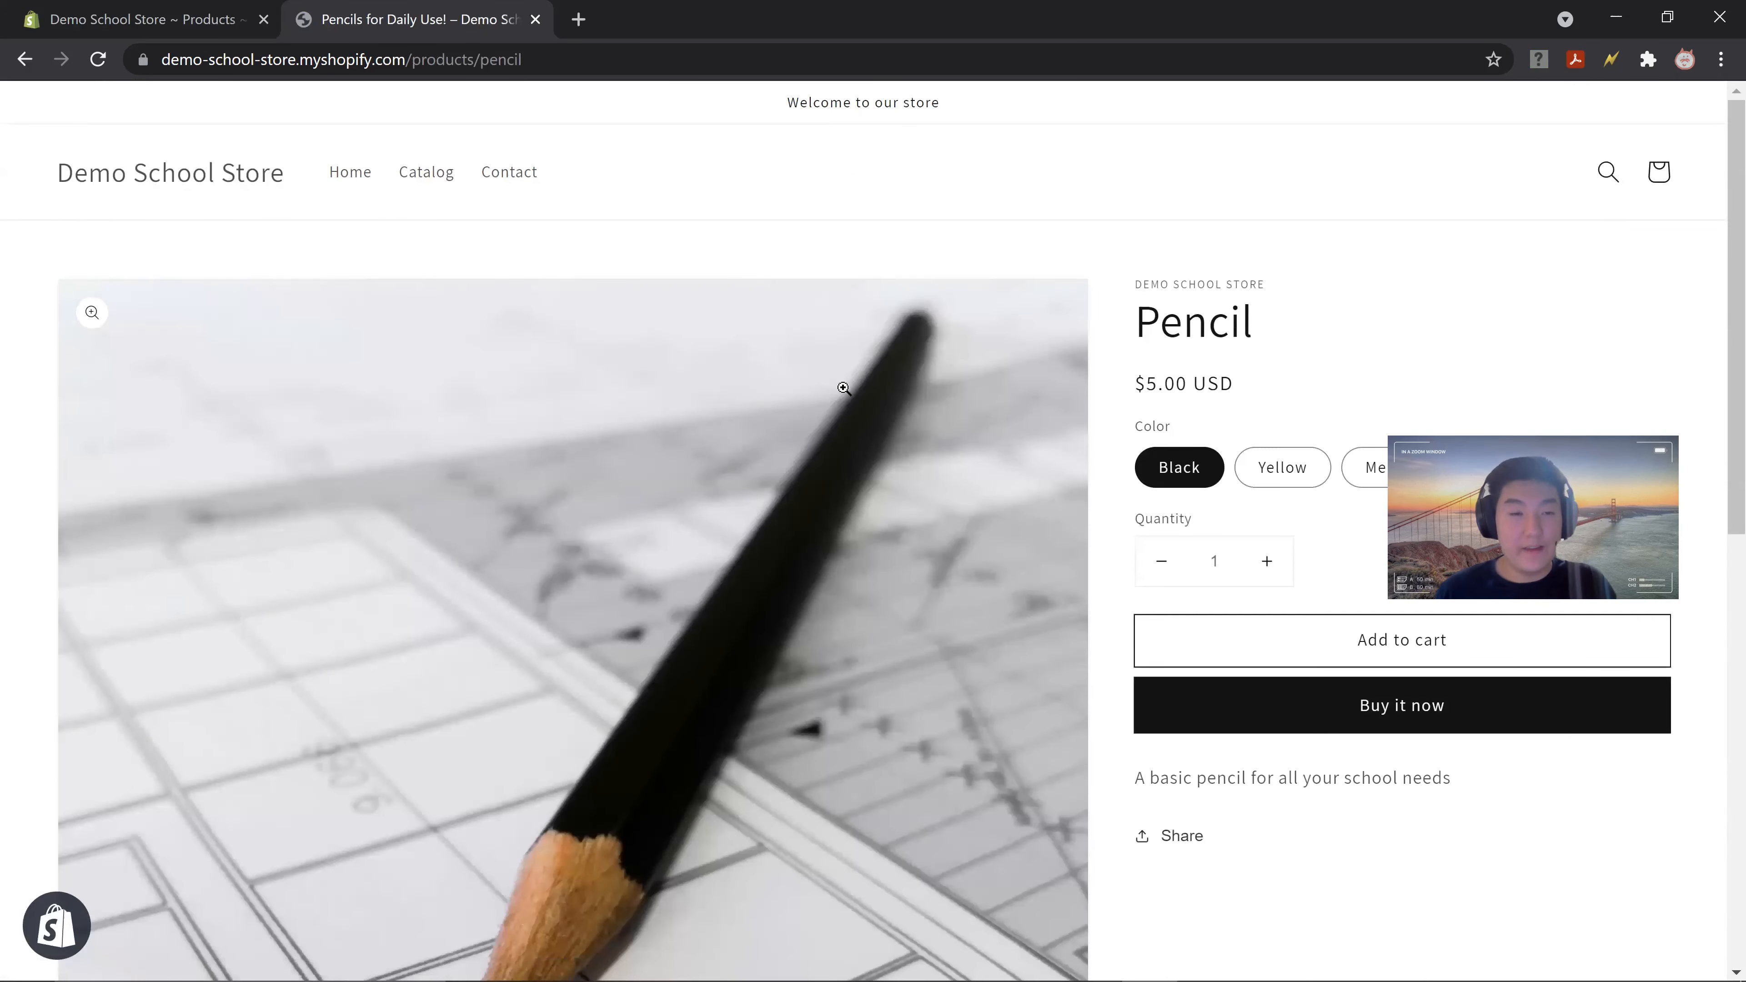
# - Examine the Pencil's storefront page, checking its title, price and description and trying the Yellow, Mechanical and Black color options
pyautogui.moveTo(1134, 324); pyautogui.dragTo(1260, 351)
pyautogui.moveTo(1147, 385); pyautogui.dragTo(1252, 393)
pyautogui.click(1253, 392)
pyautogui.scroll(-2, 1253, 386)
pyautogui.click(1277, 303)
pyautogui.click(1373, 308)
pyautogui.click(1197, 309)
pyautogui.scroll(-3, 1241, 376)
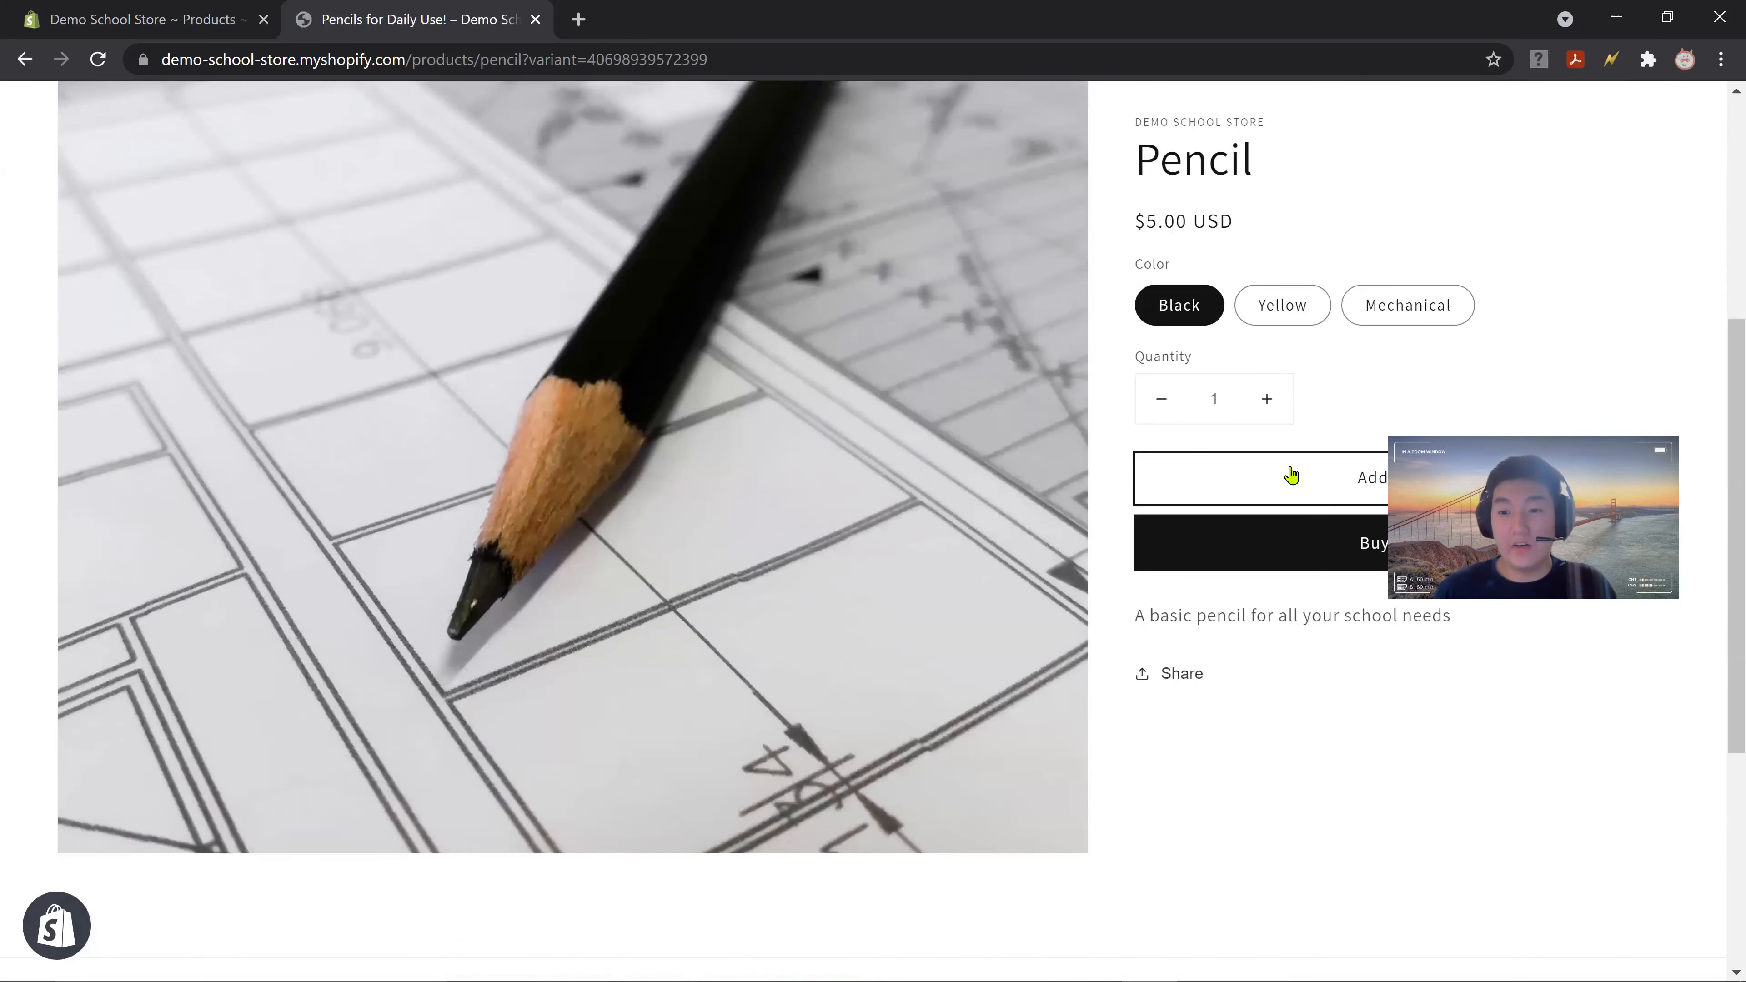
pyautogui.scroll(-5, 1259, 663)
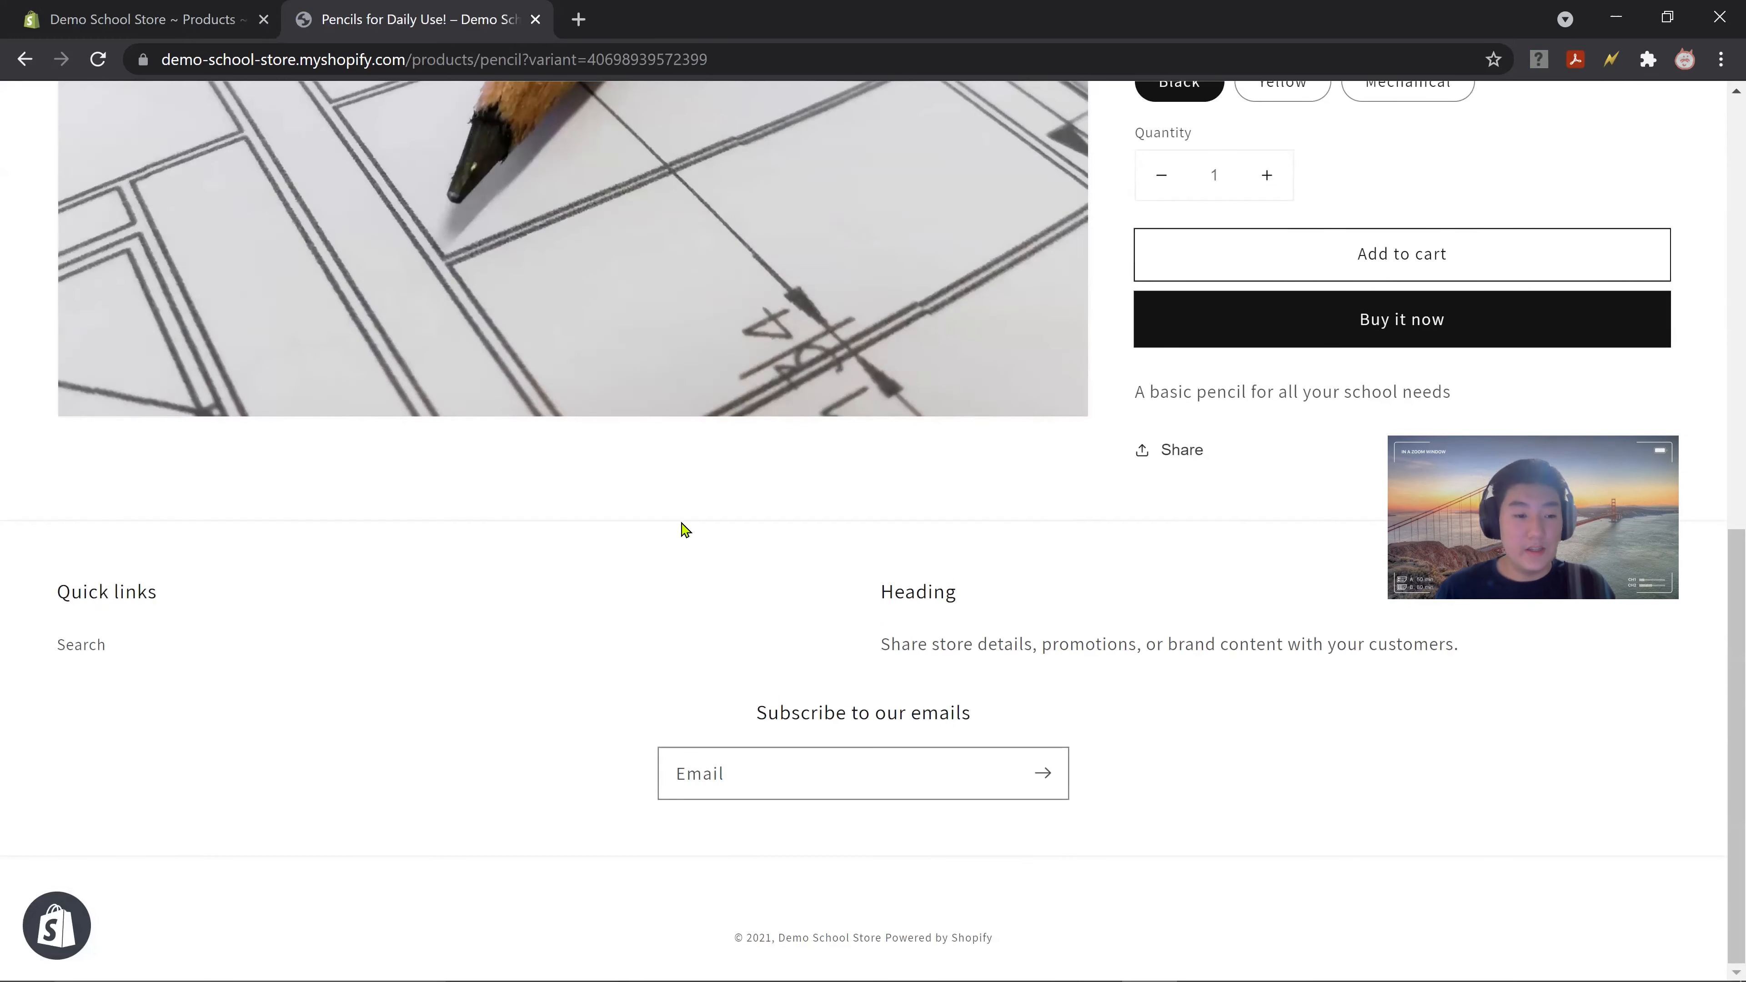
pyautogui.scroll(4, 726, 604)
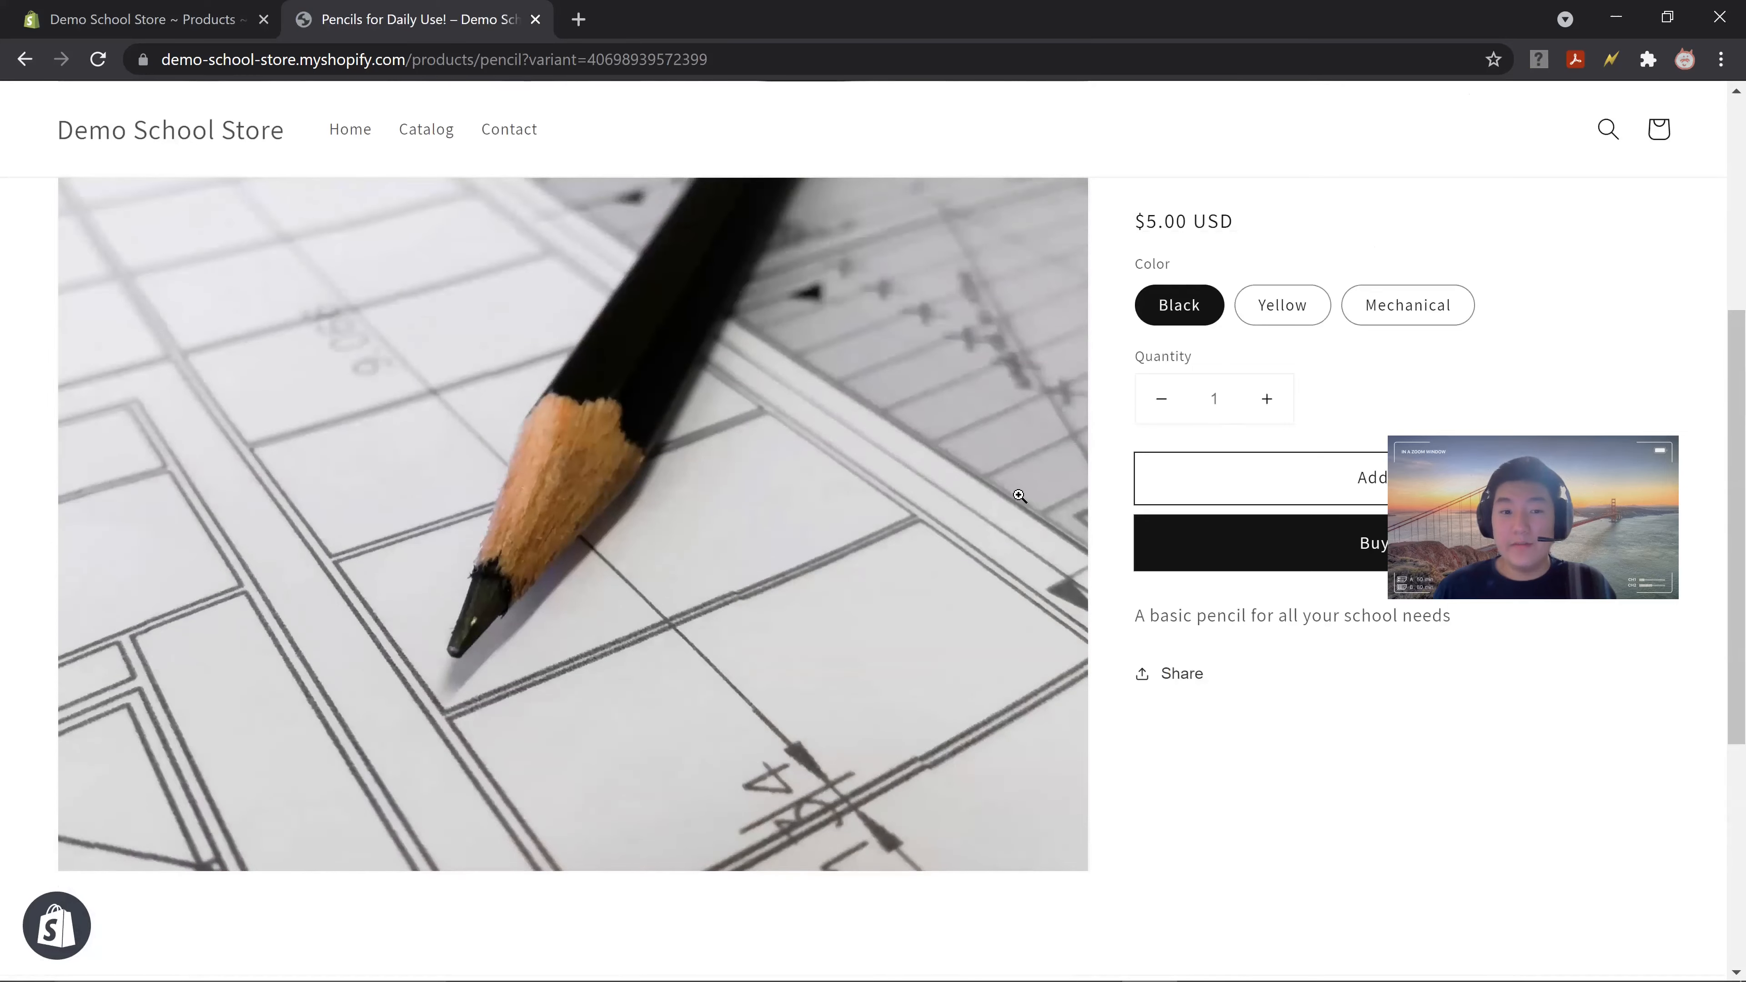
pyautogui.scroll(3, 1024, 476)
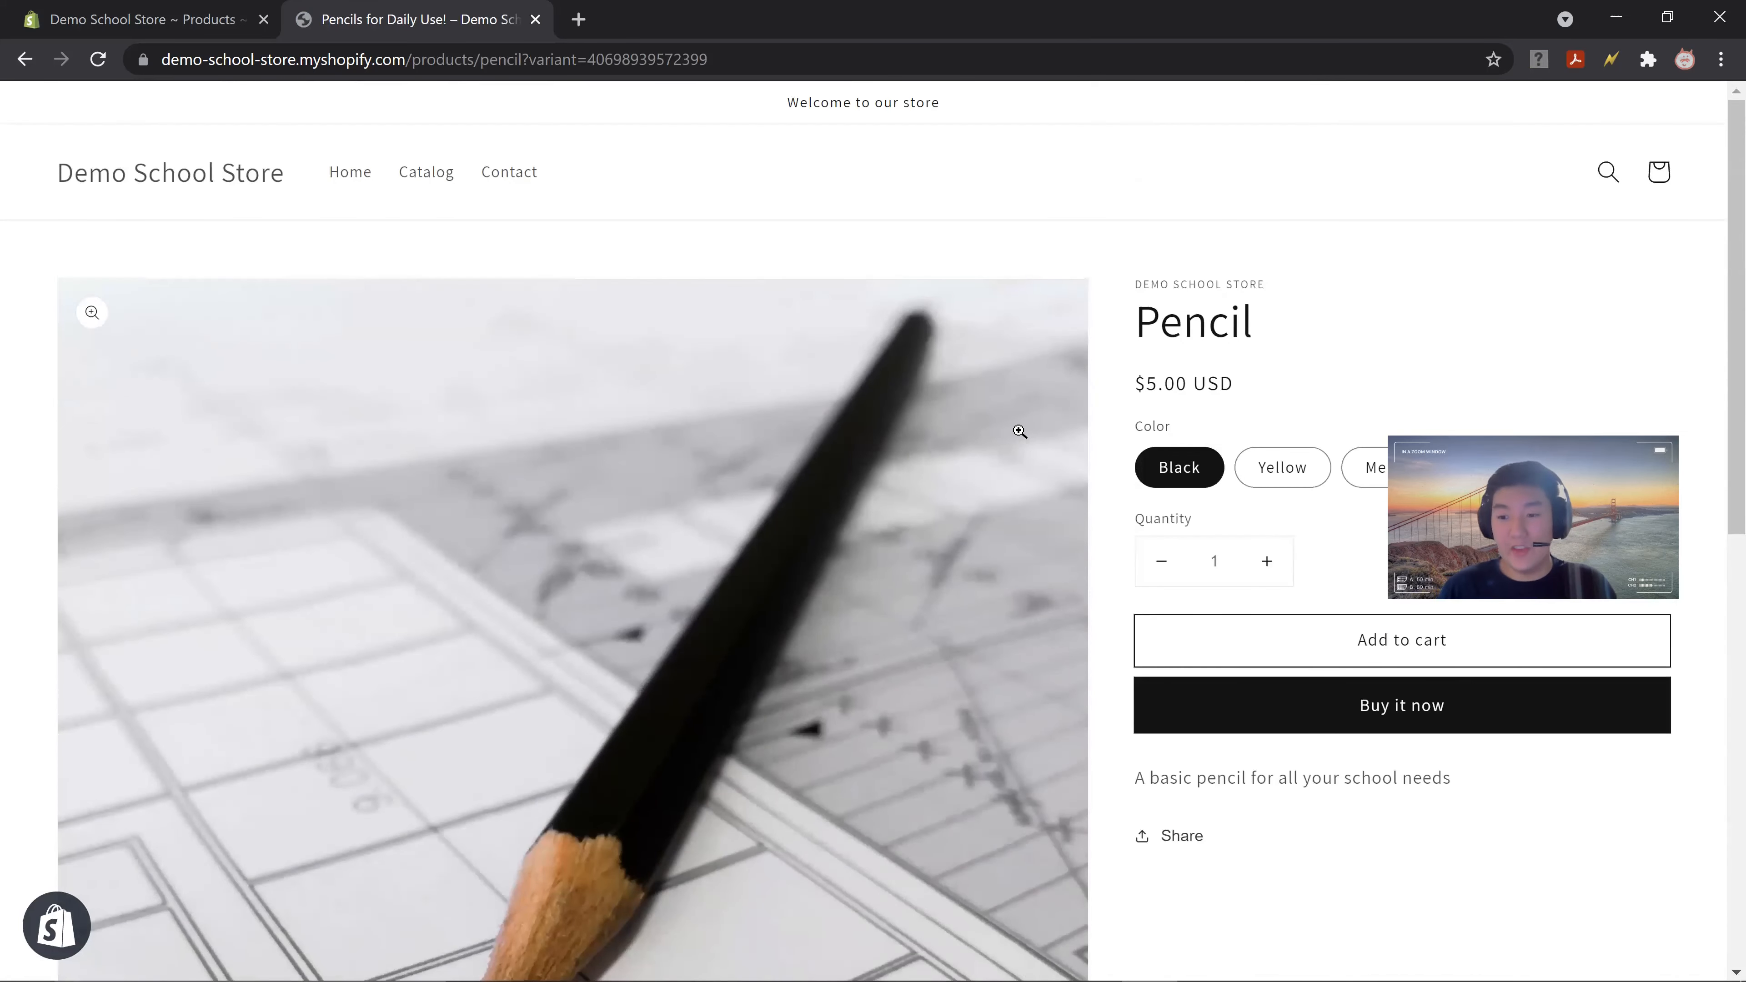
pyautogui.scroll(-2, 1024, 442)
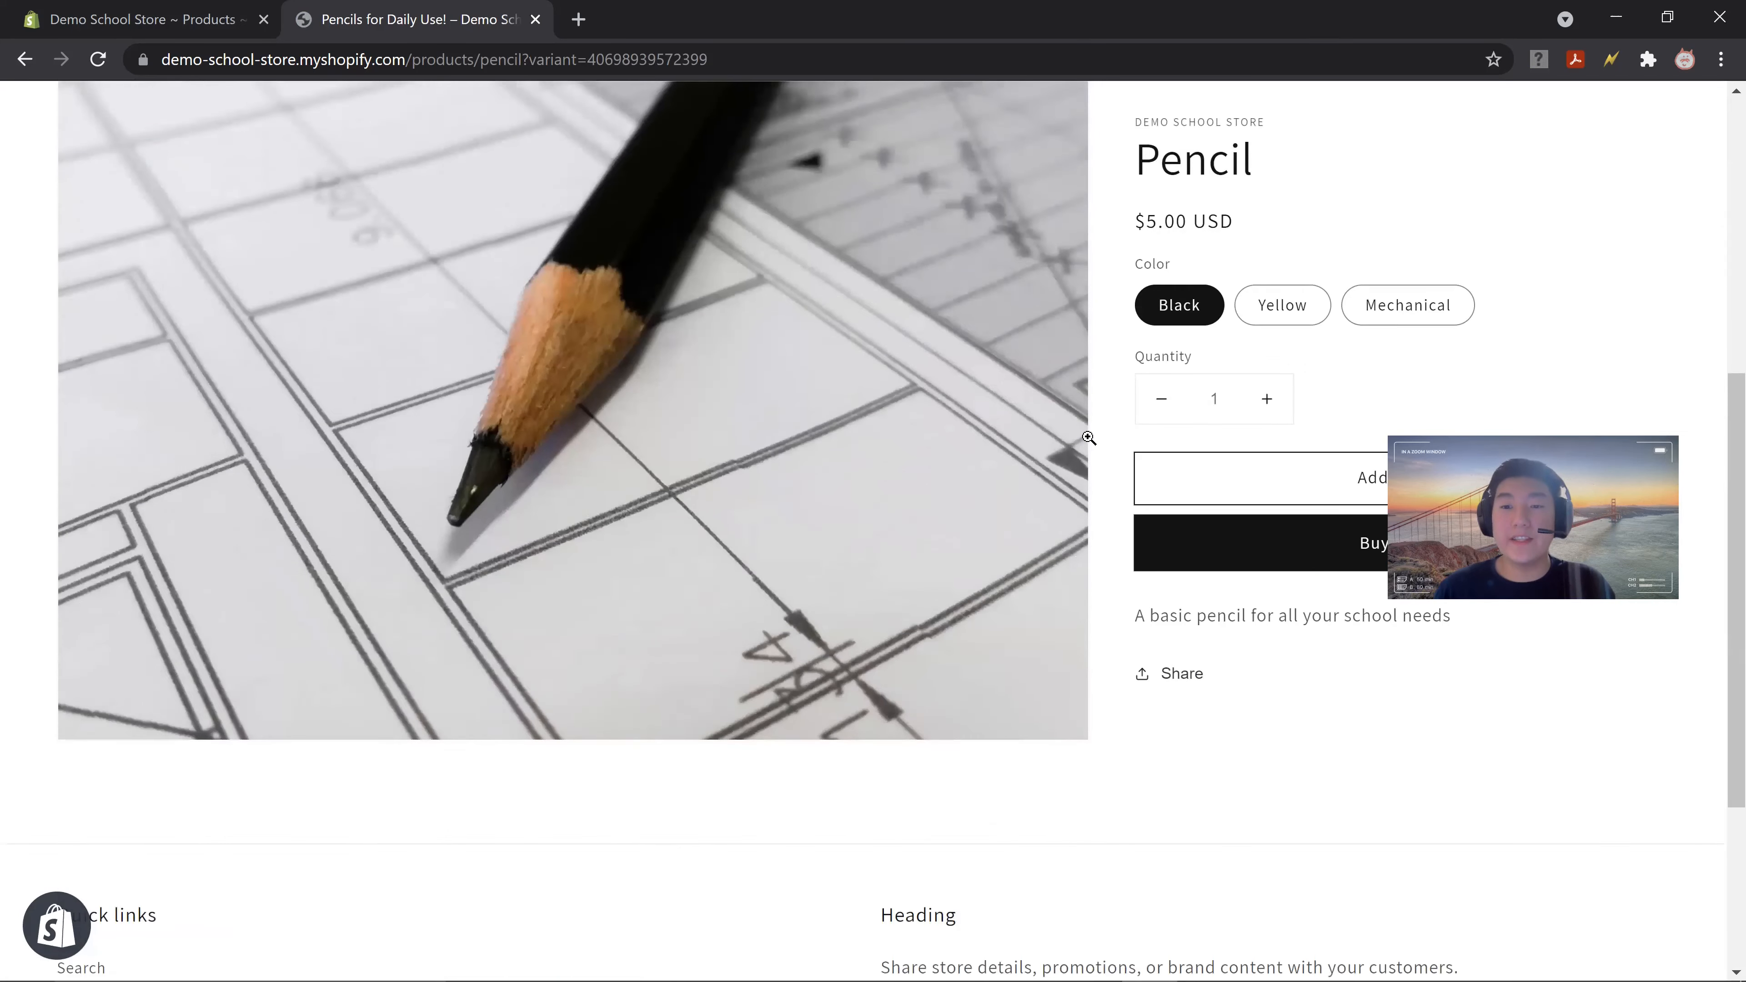
# - Choose the Mechanical color with a quantity of 3 and add it to the cart
pyautogui.click(1395, 313)
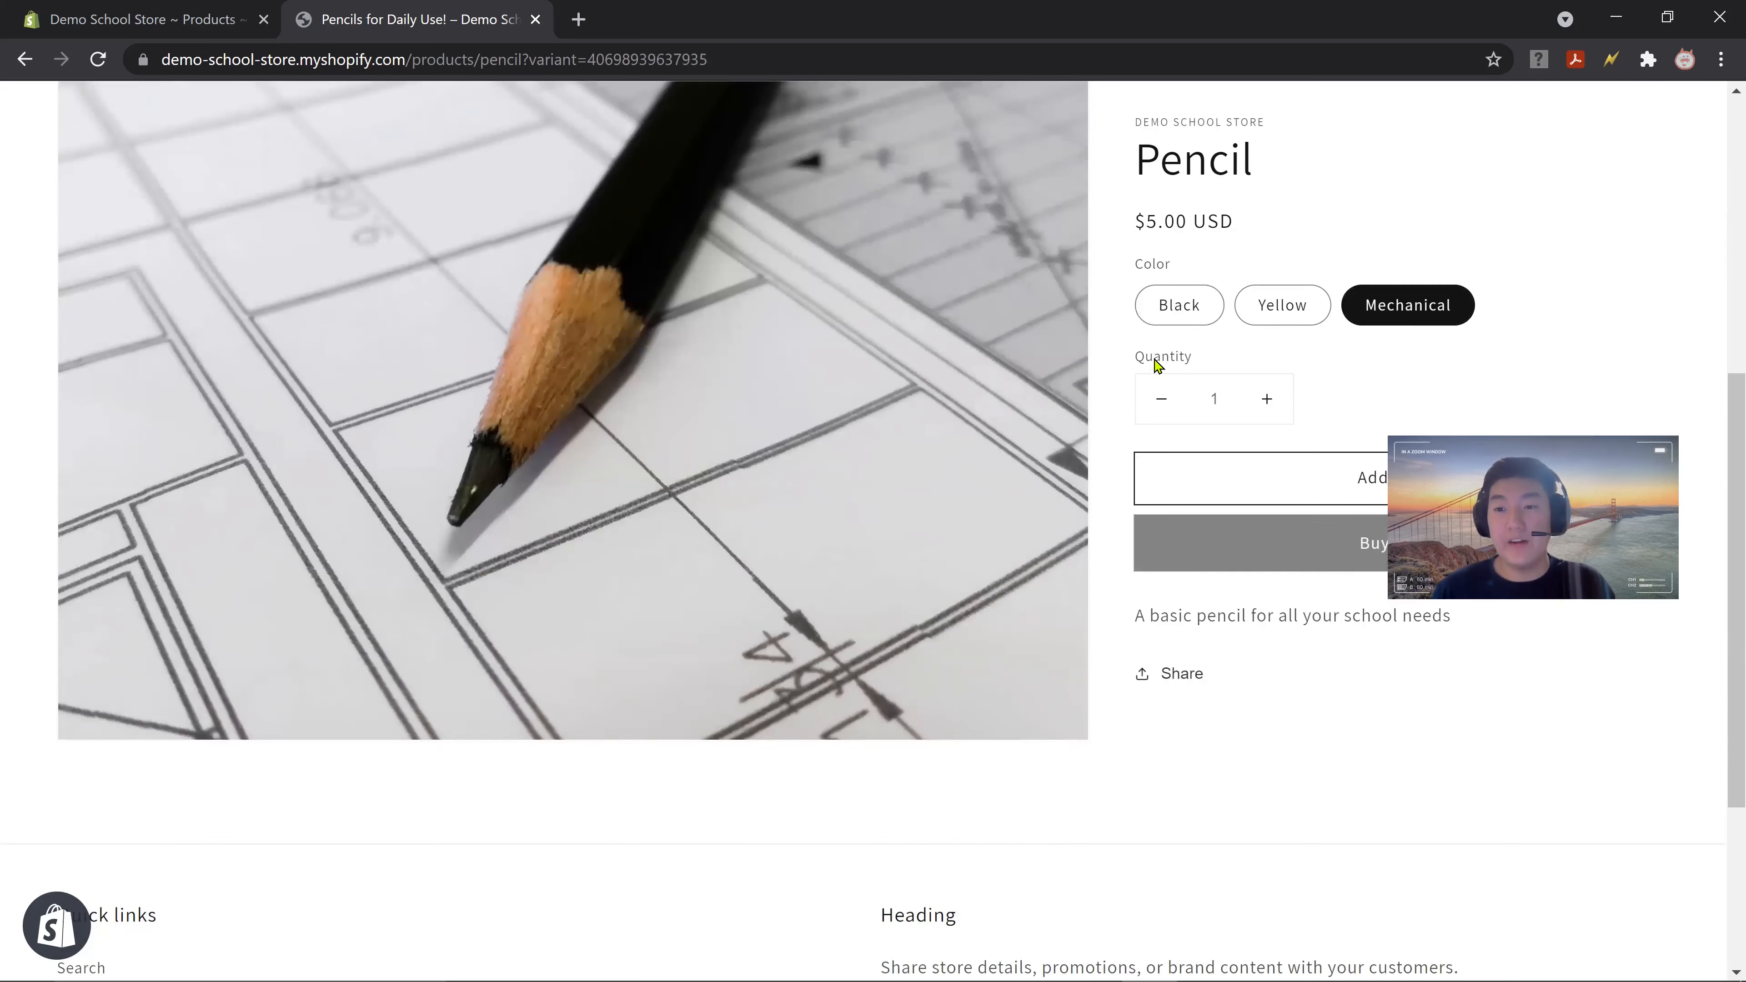
pyautogui.doubleClick(1217, 395)
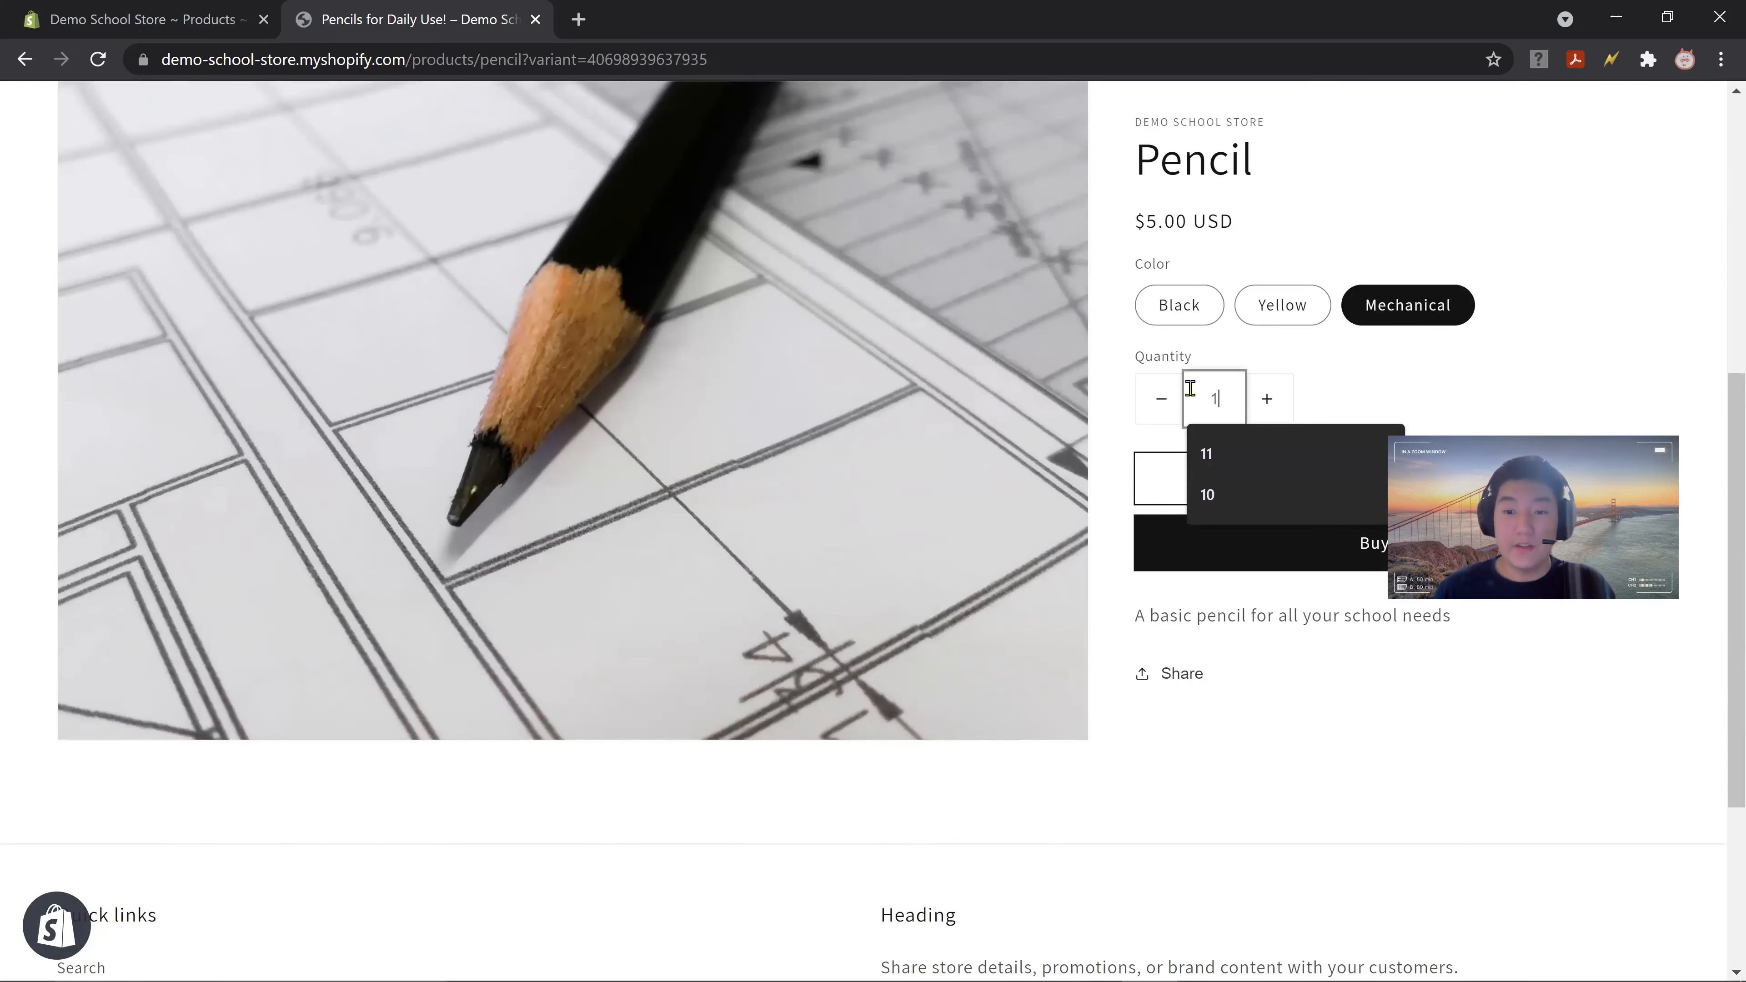
pyautogui.write('3')
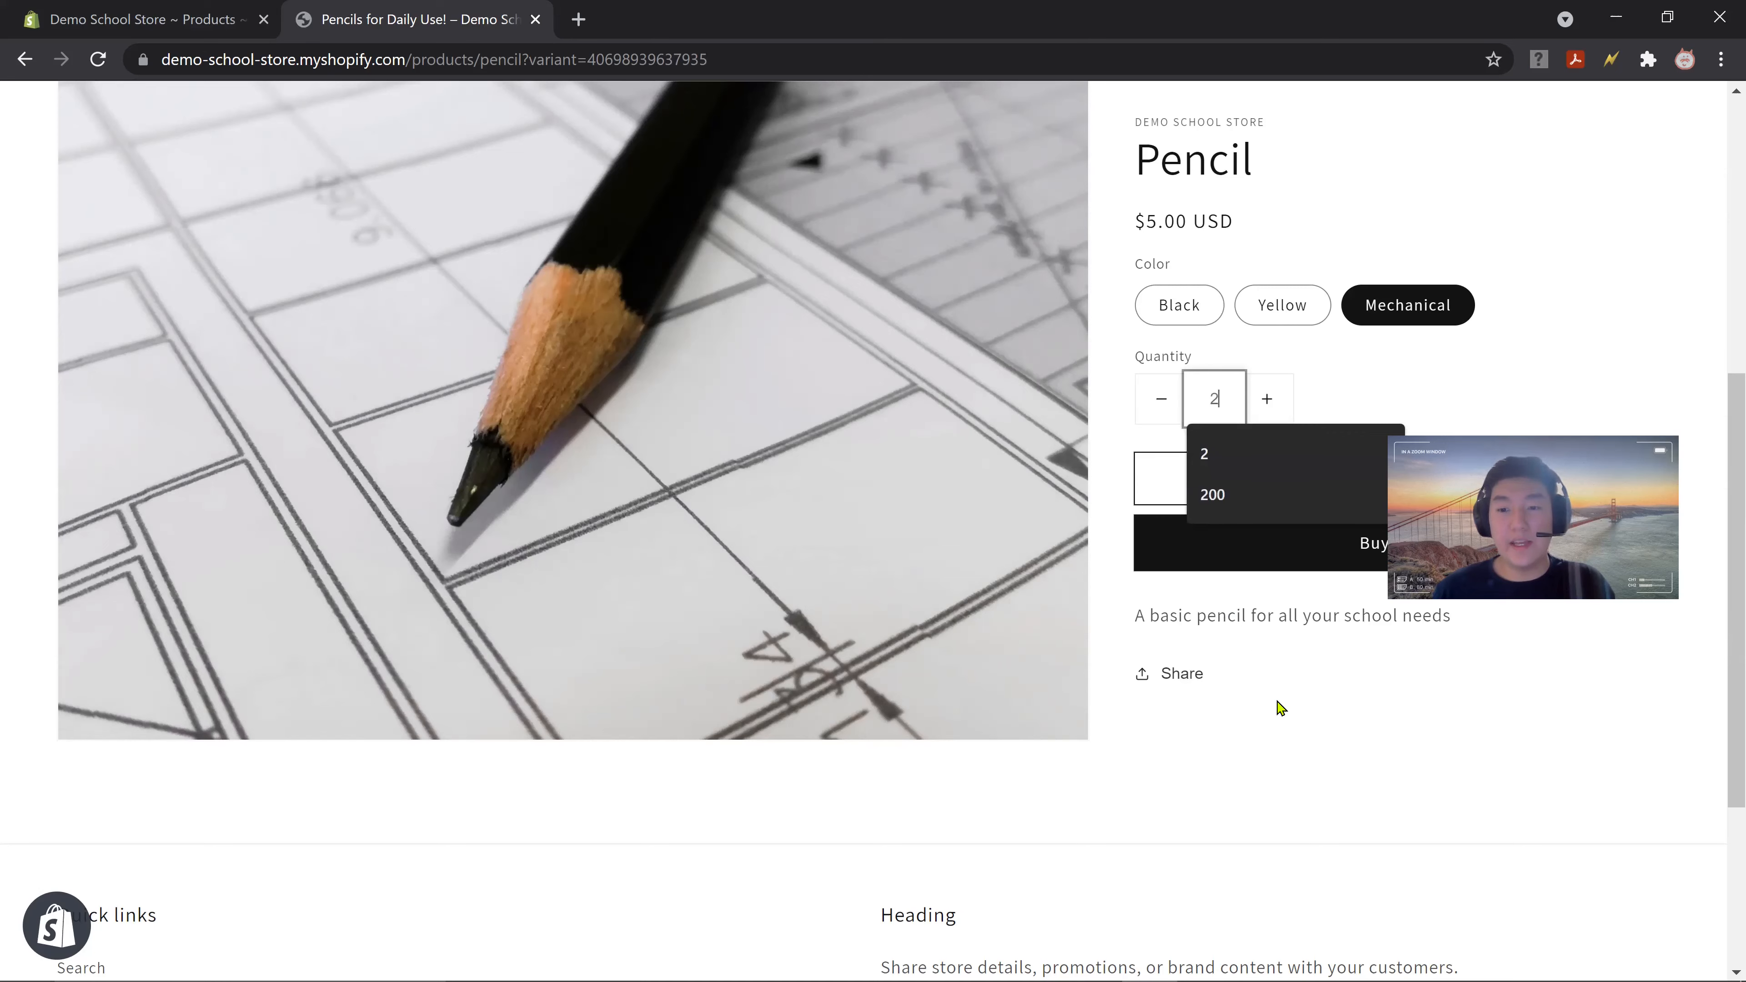
pyautogui.click(1274, 772)
pyautogui.scroll(-2, 1224, 495)
pyautogui.click(1251, 365)
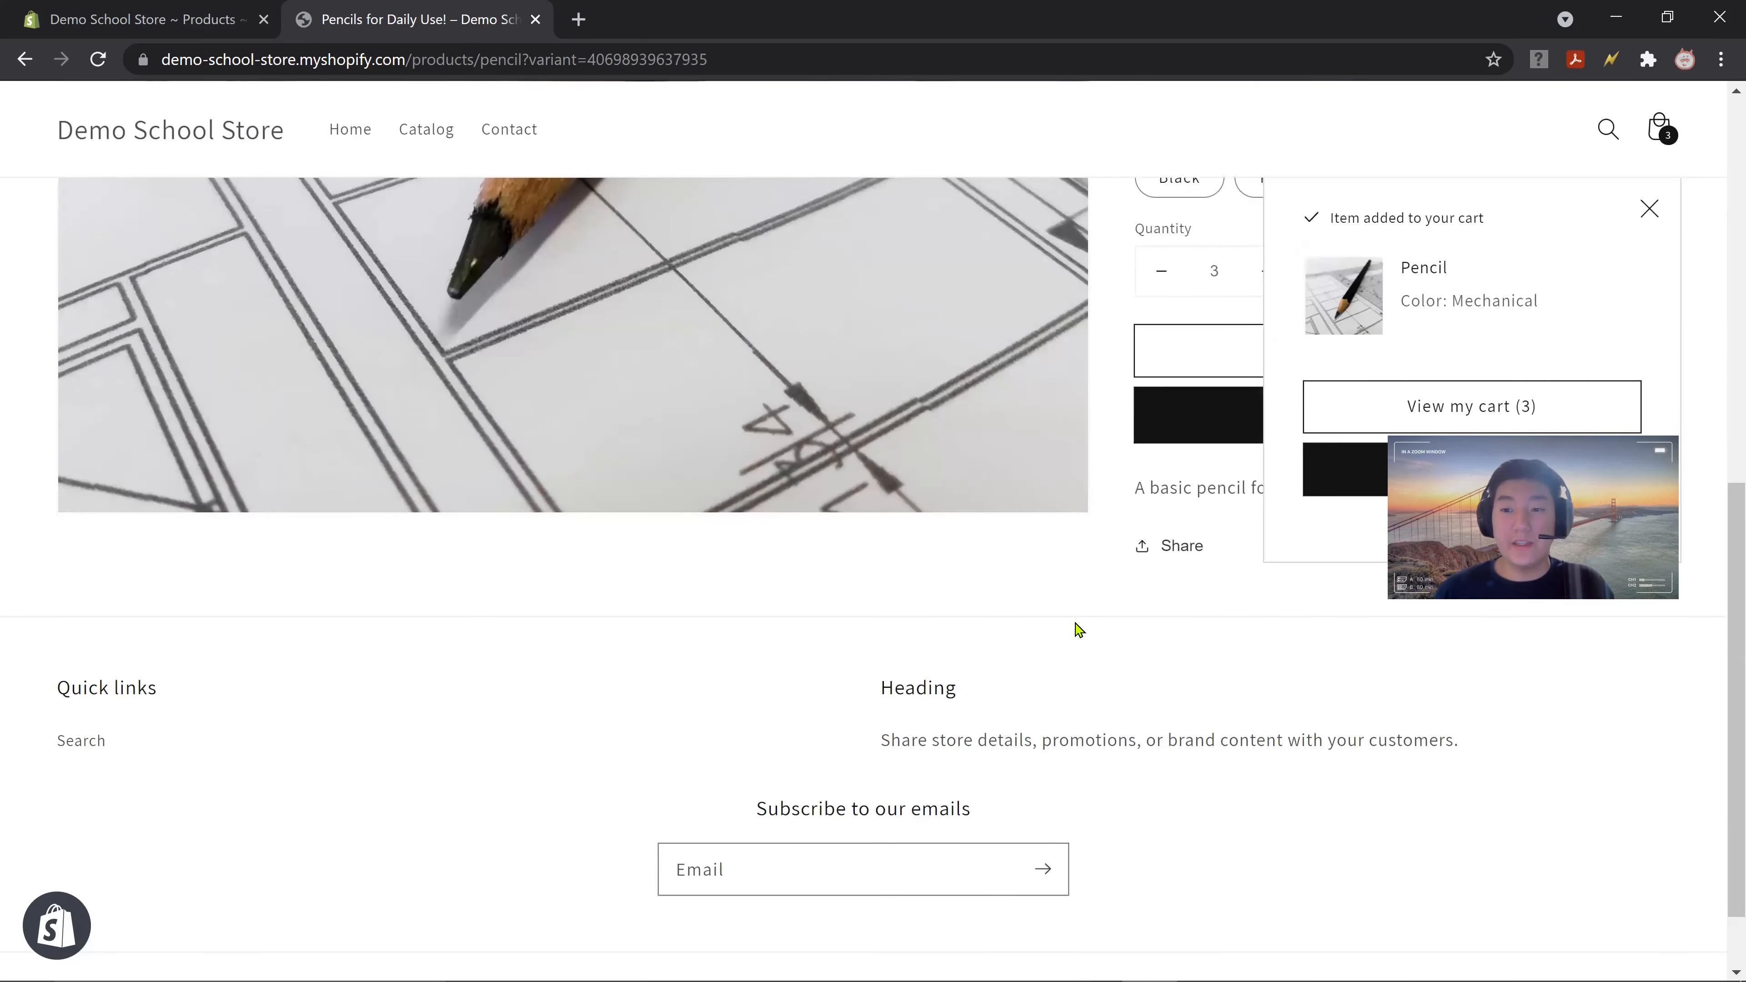
pyautogui.scroll(6, 1091, 631)
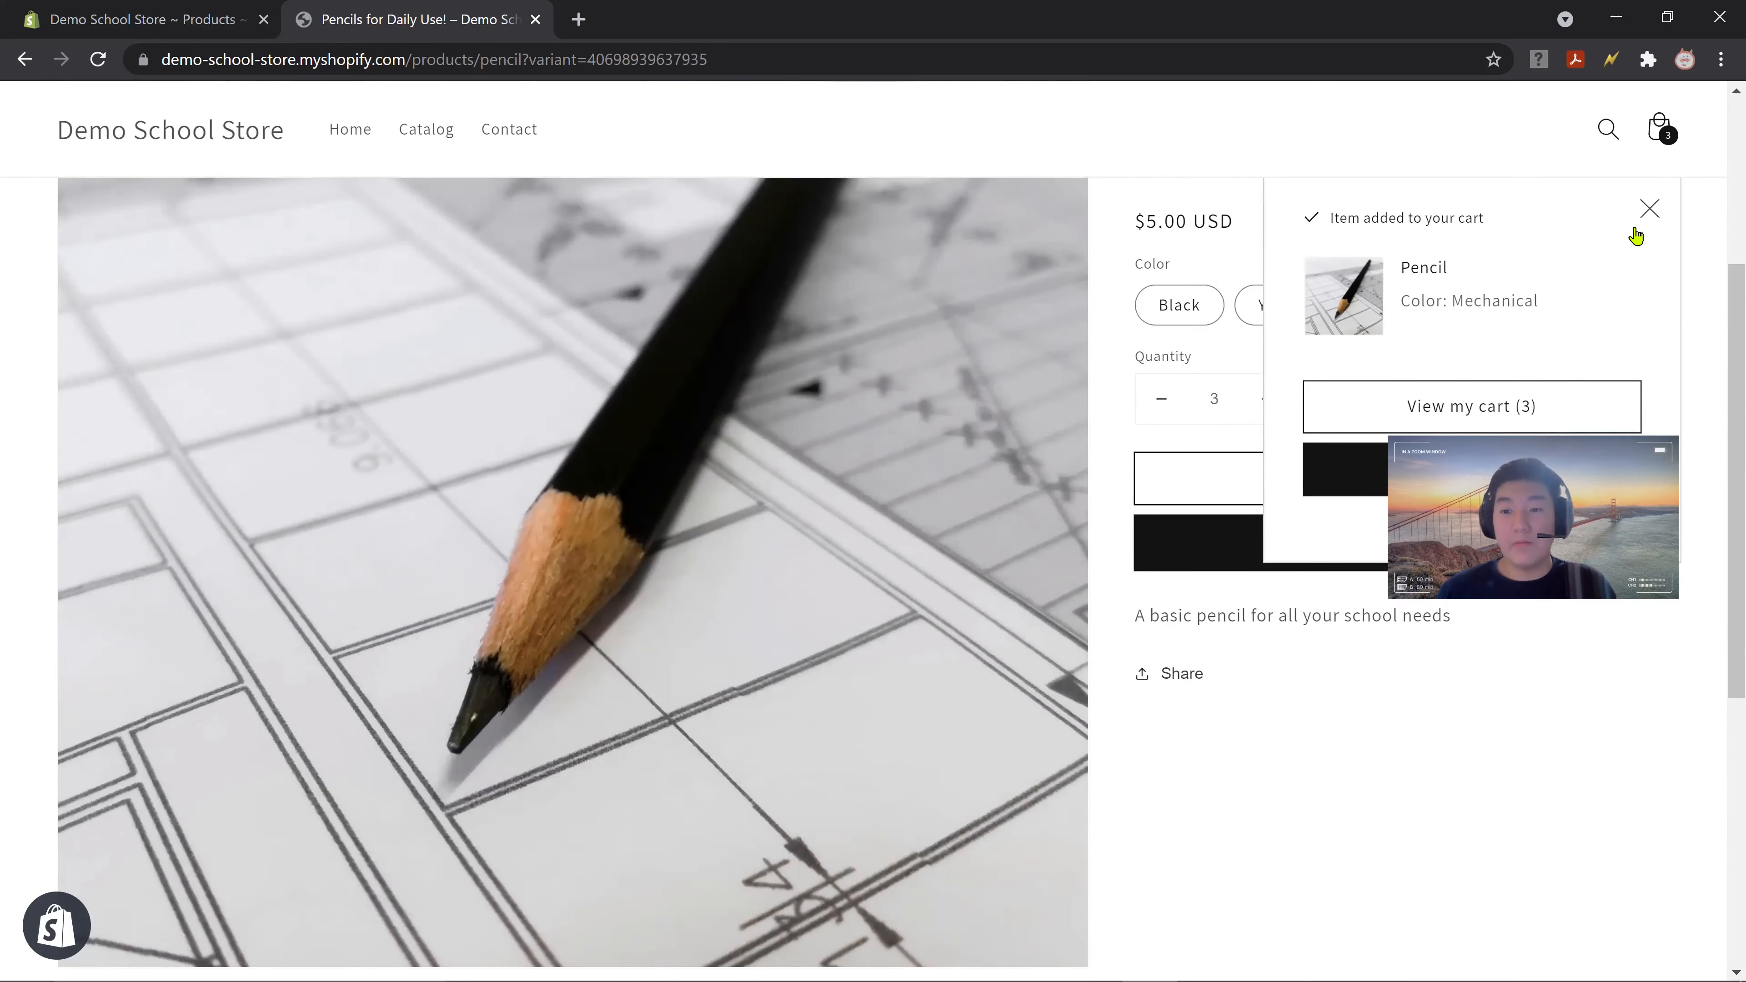
# - Return to the Pencil product in the store admin and open the Mechanical variant for editing
pyautogui.click(165, 26)
pyautogui.scroll(-10, 671, 593)
pyautogui.scroll(2, 825, 578)
pyautogui.scroll(8, 866, 612)
pyautogui.scroll(-8, 865, 612)
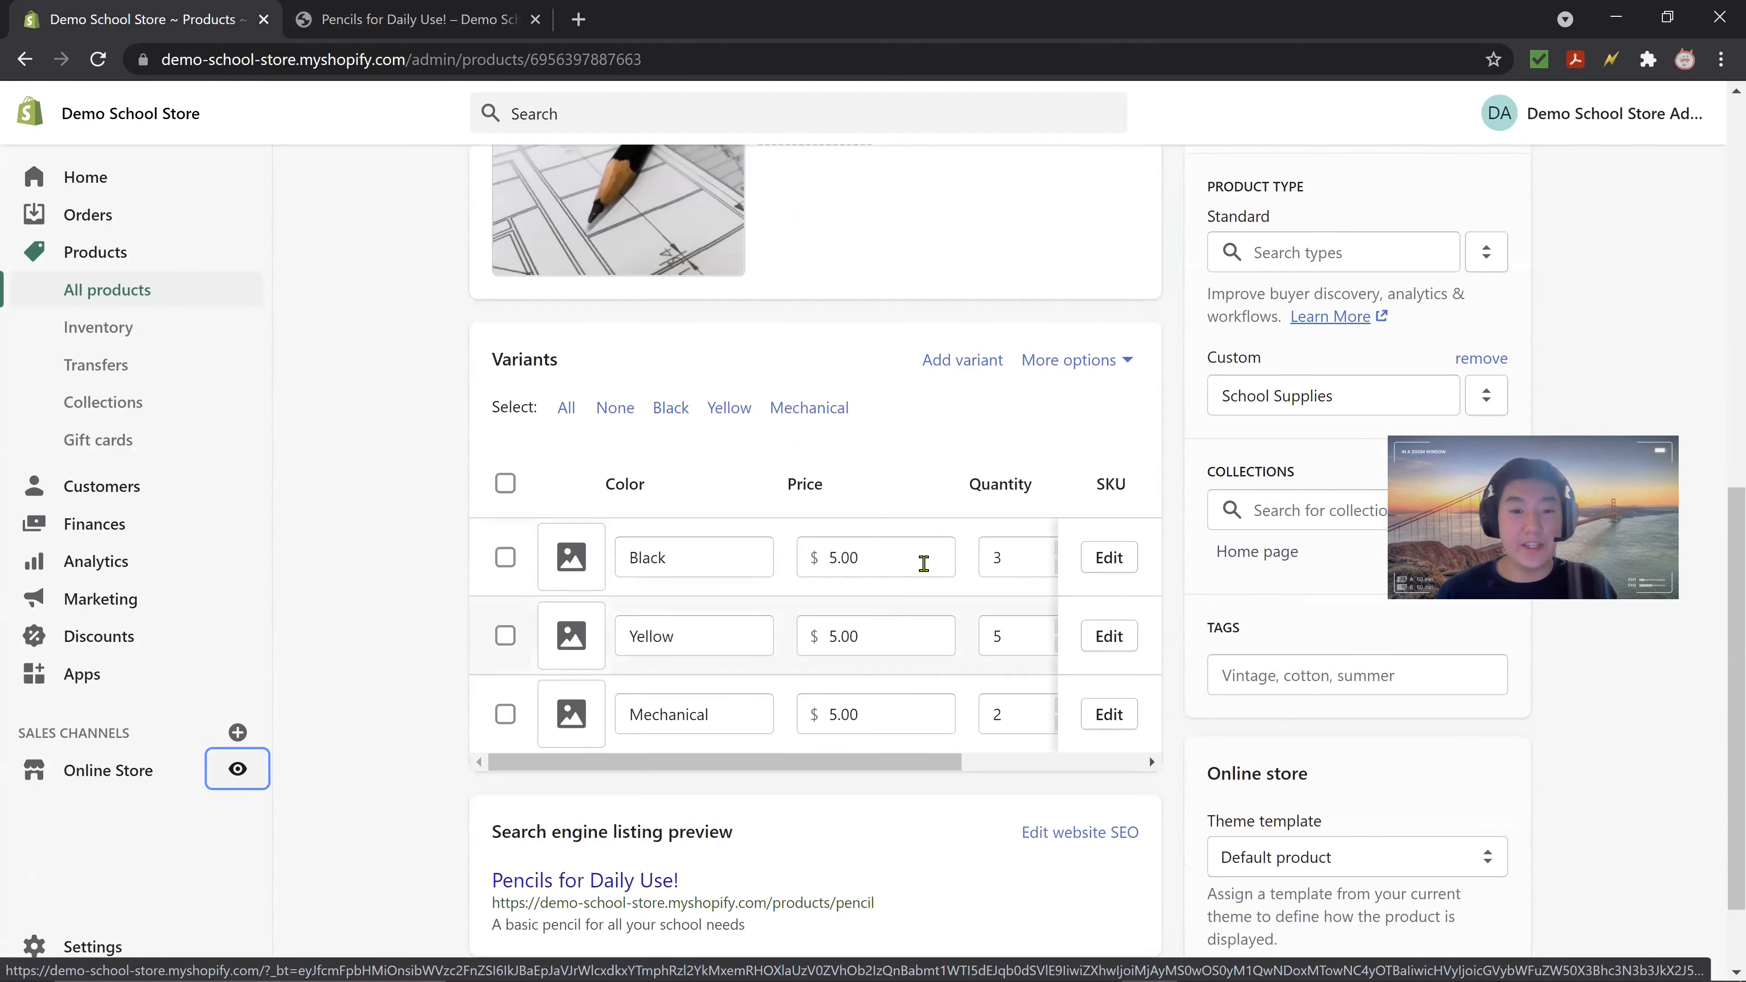
pyautogui.click(1071, 361)
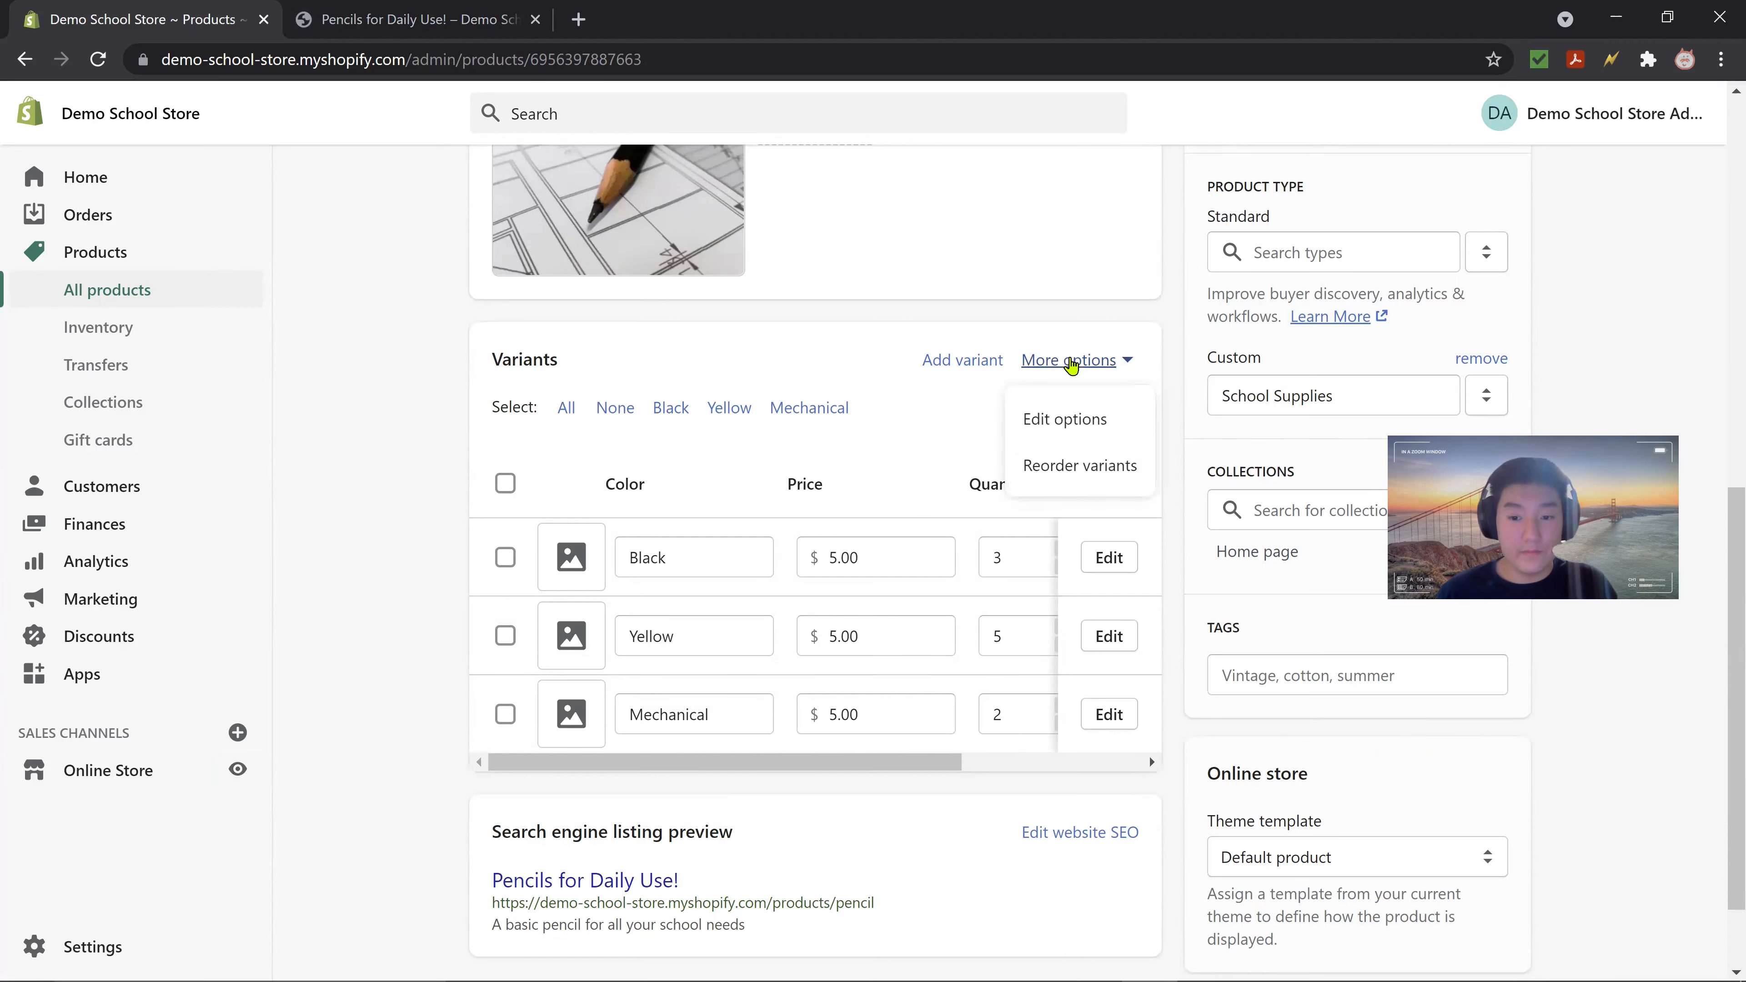
pyautogui.click(1095, 719)
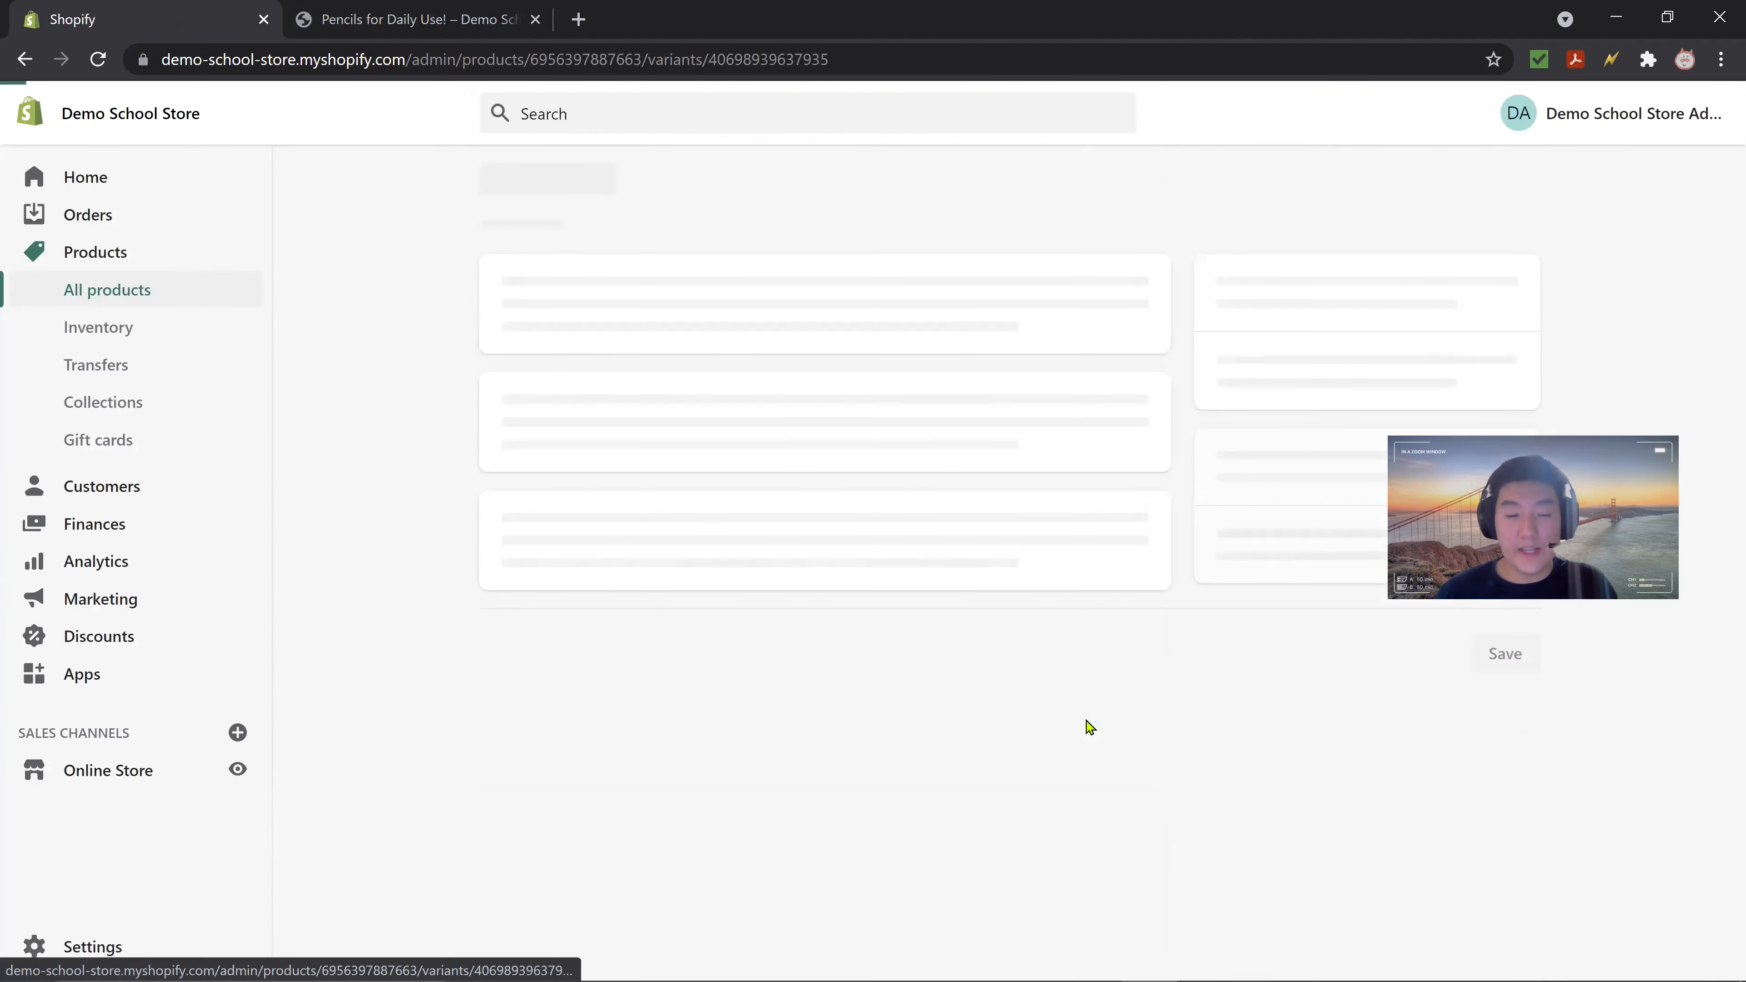
# - Turn off "Continue selling when out of stock" for the Mechanical variant and save the change
pyautogui.scroll(-5, 540, 549)
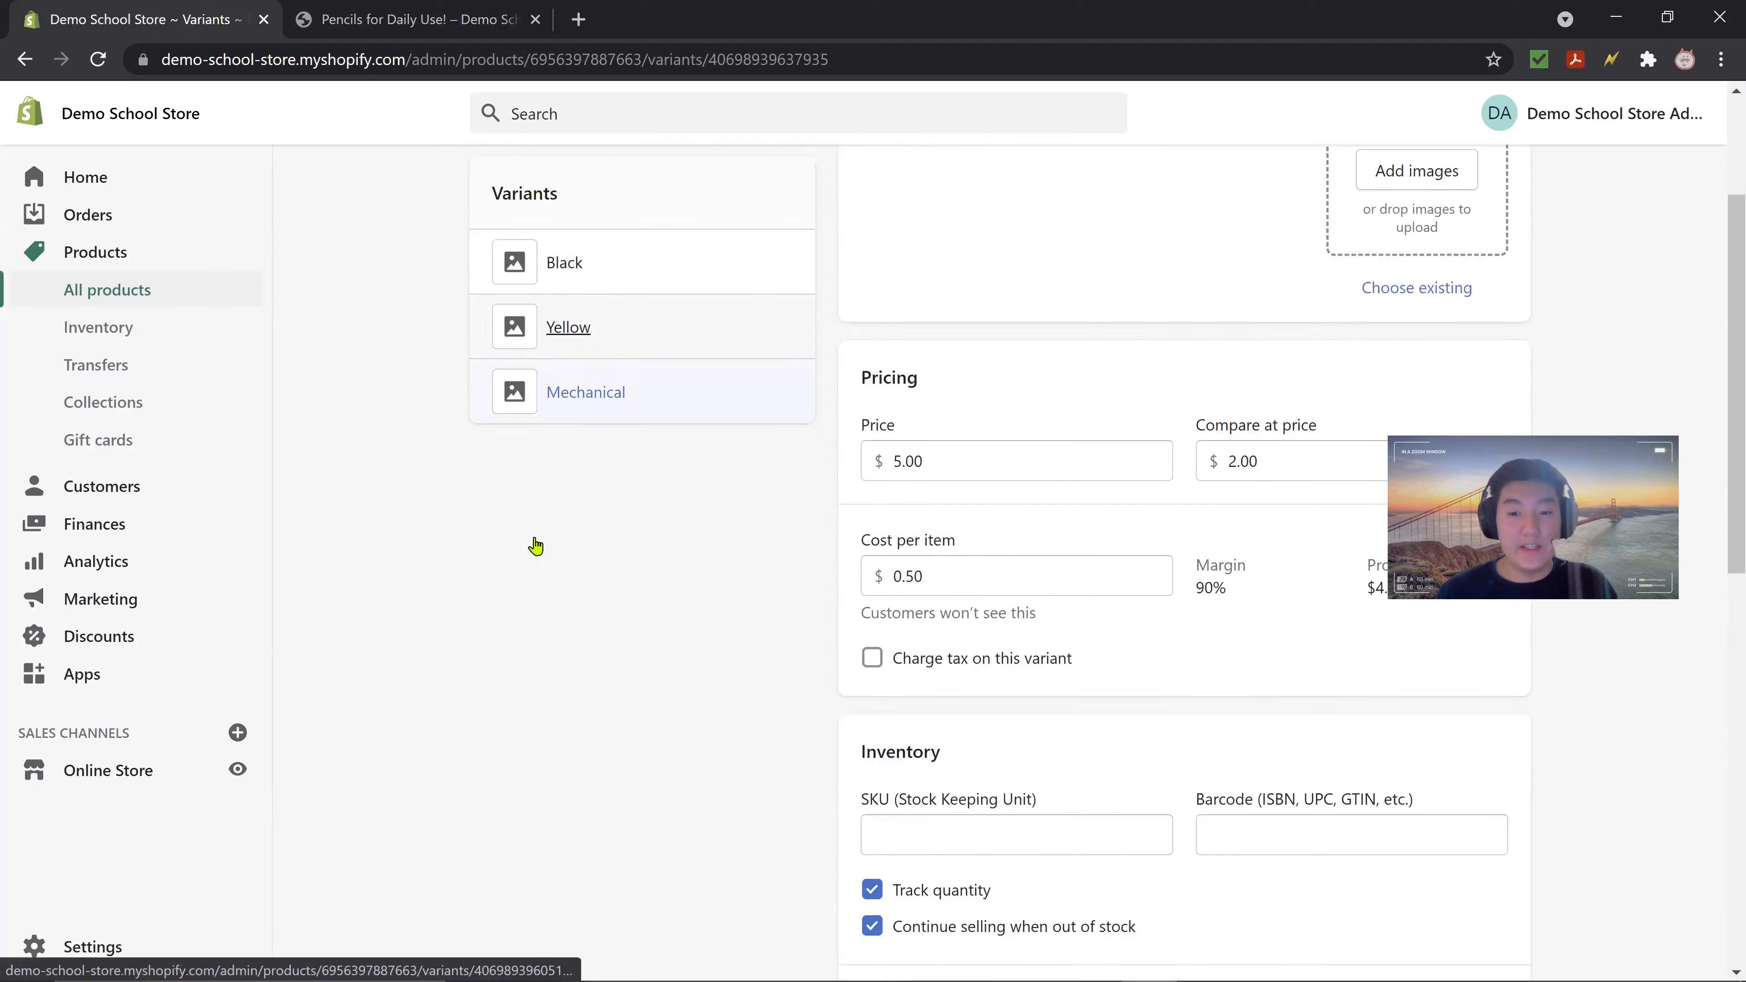
pyautogui.scroll(-3, 537, 547)
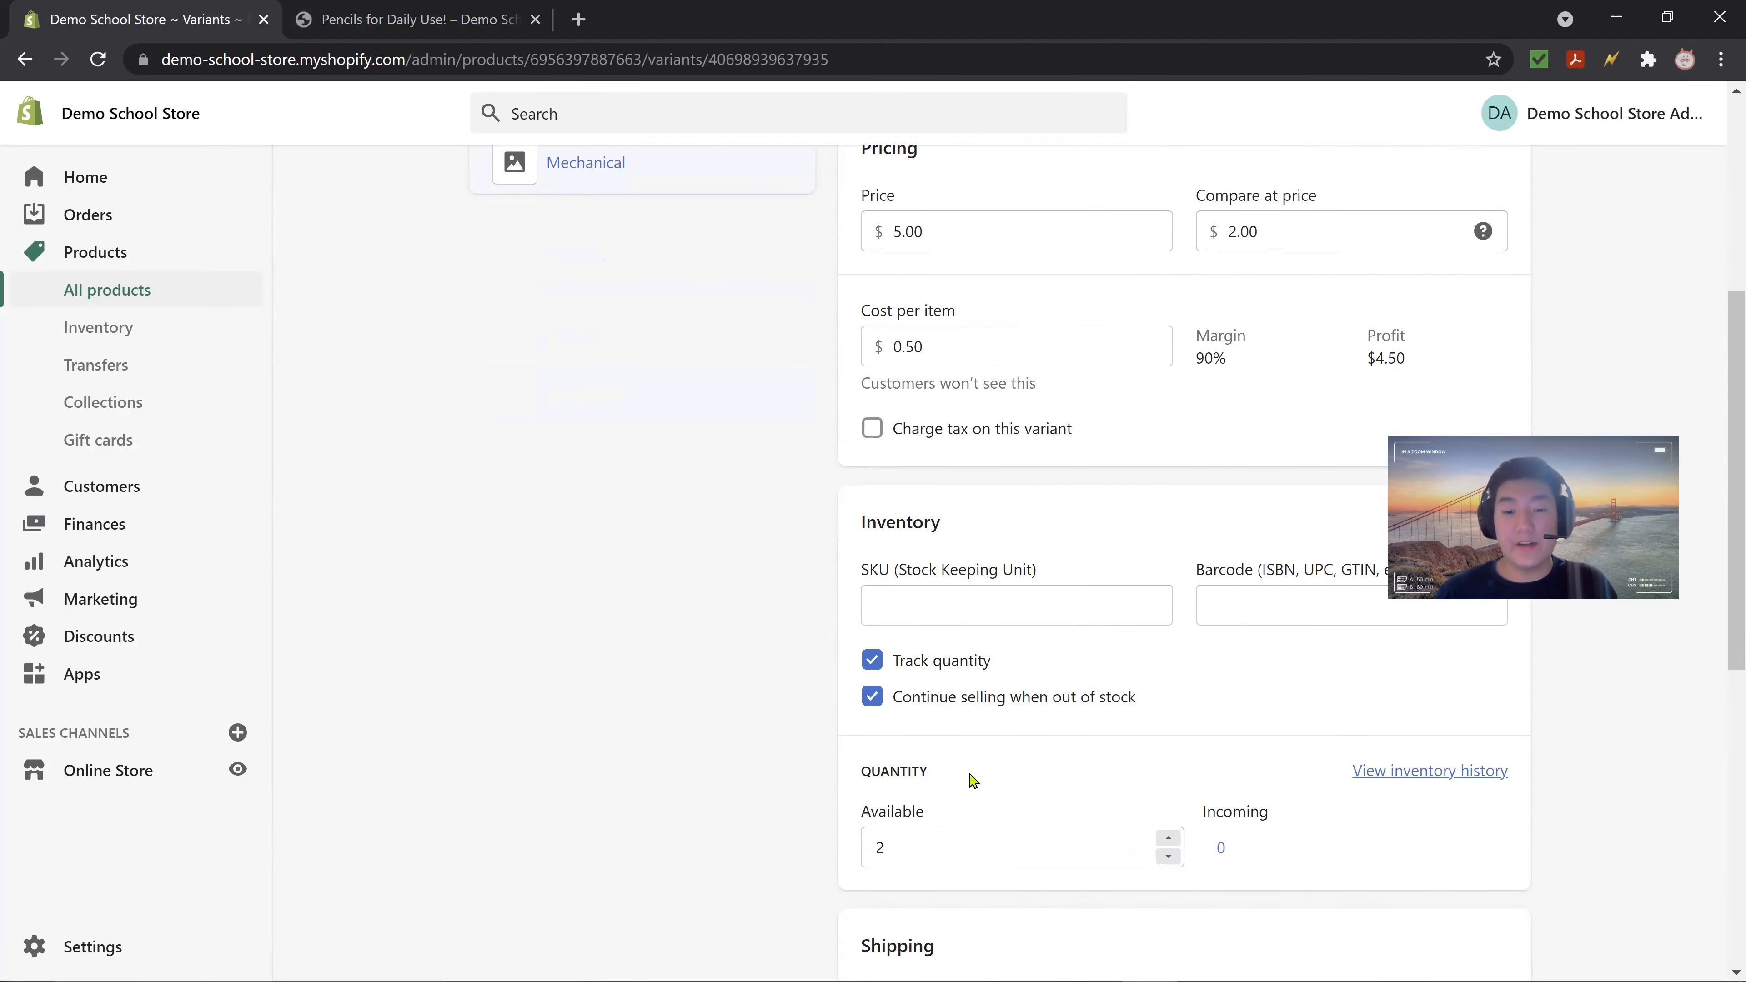
pyautogui.scroll(-3, 1004, 757)
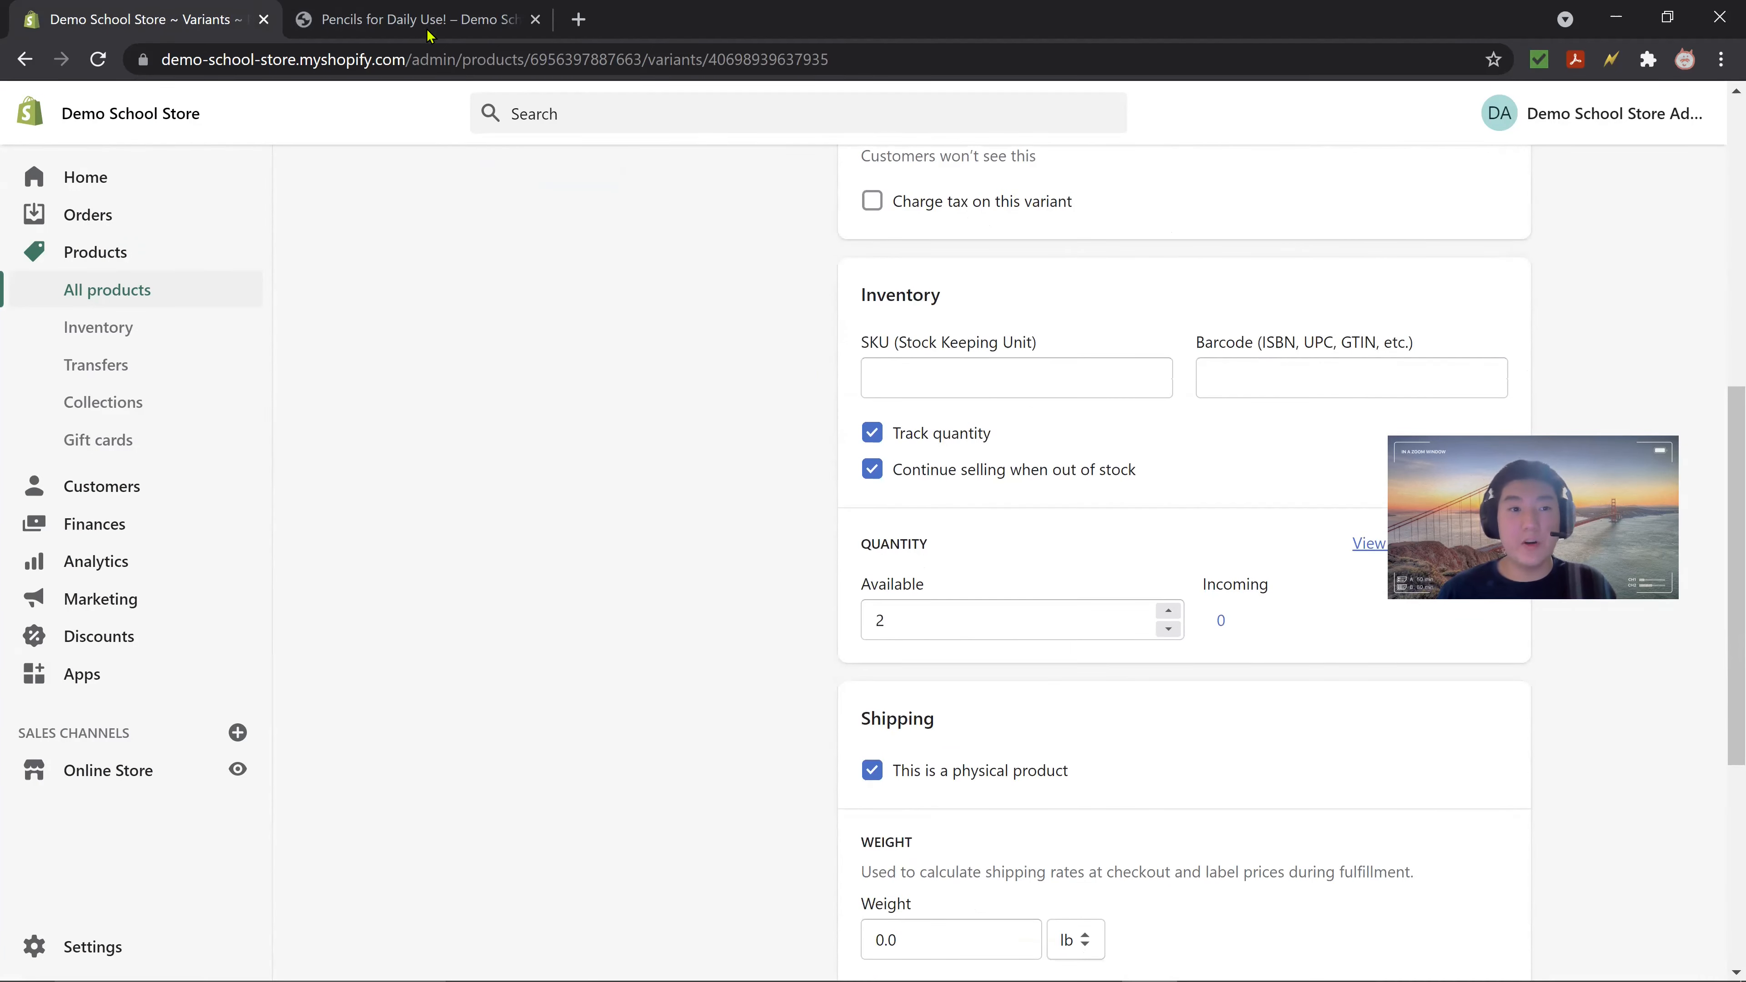
pyautogui.click(429, 19)
pyautogui.click(183, 19)
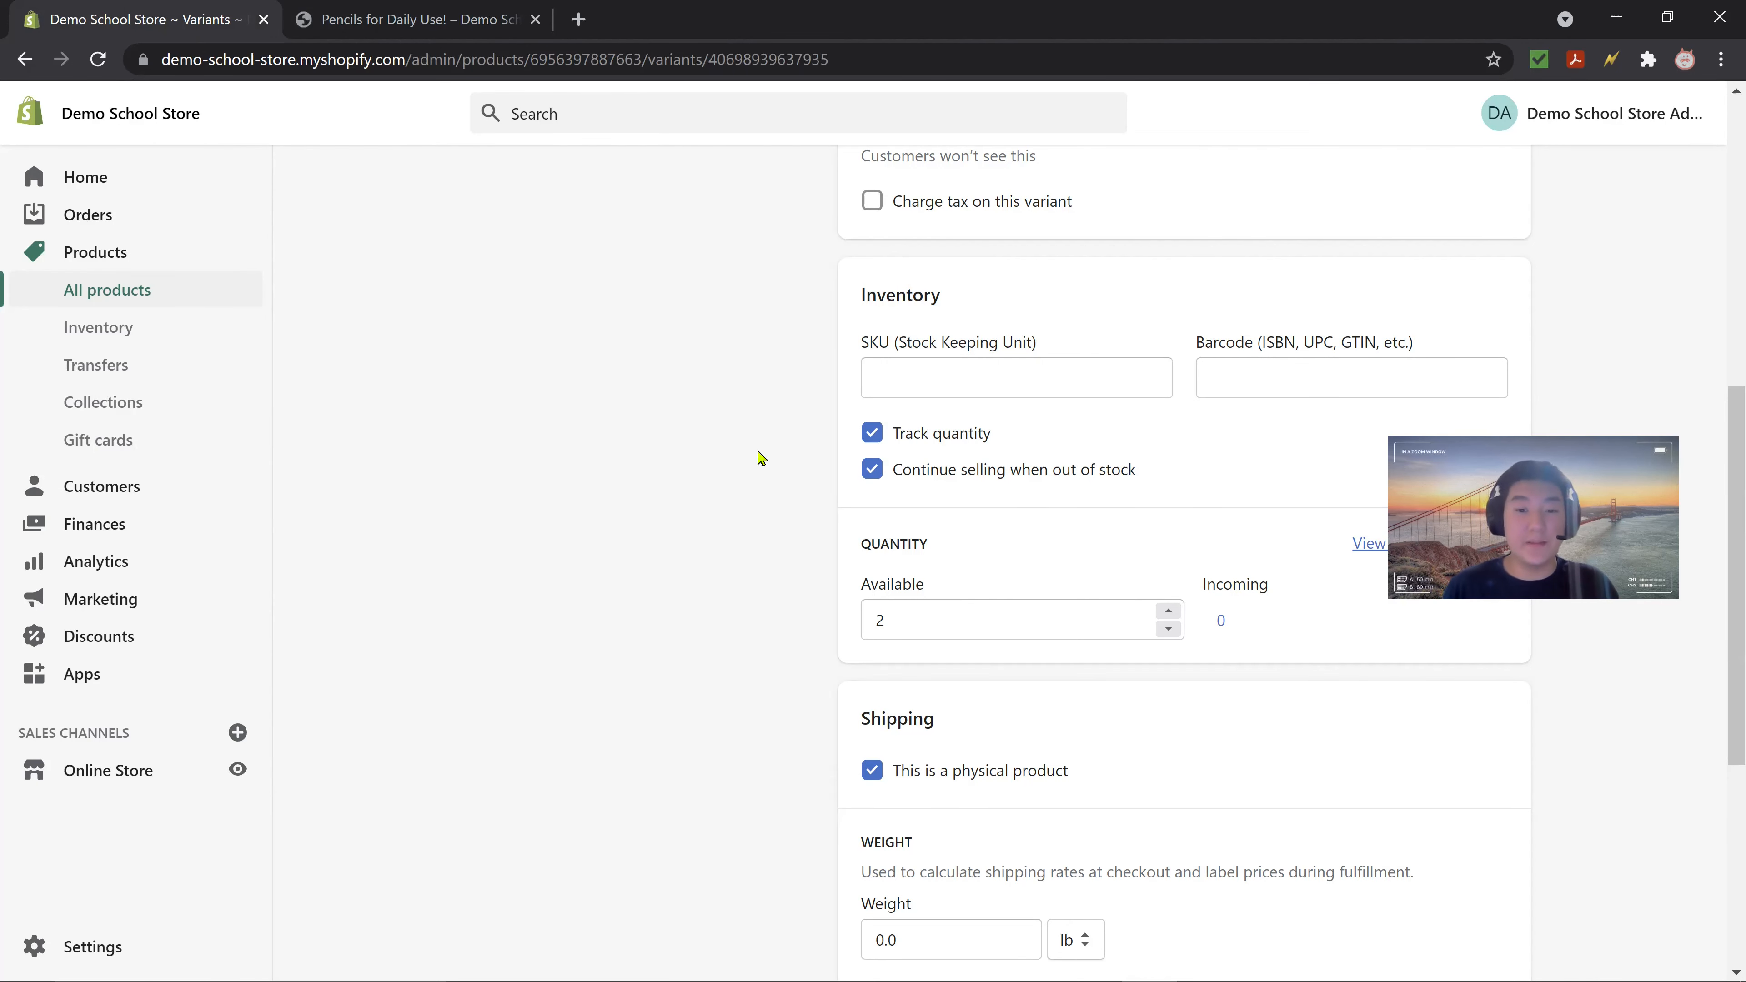
pyautogui.click(903, 488)
pyautogui.scroll(10, 768, 558)
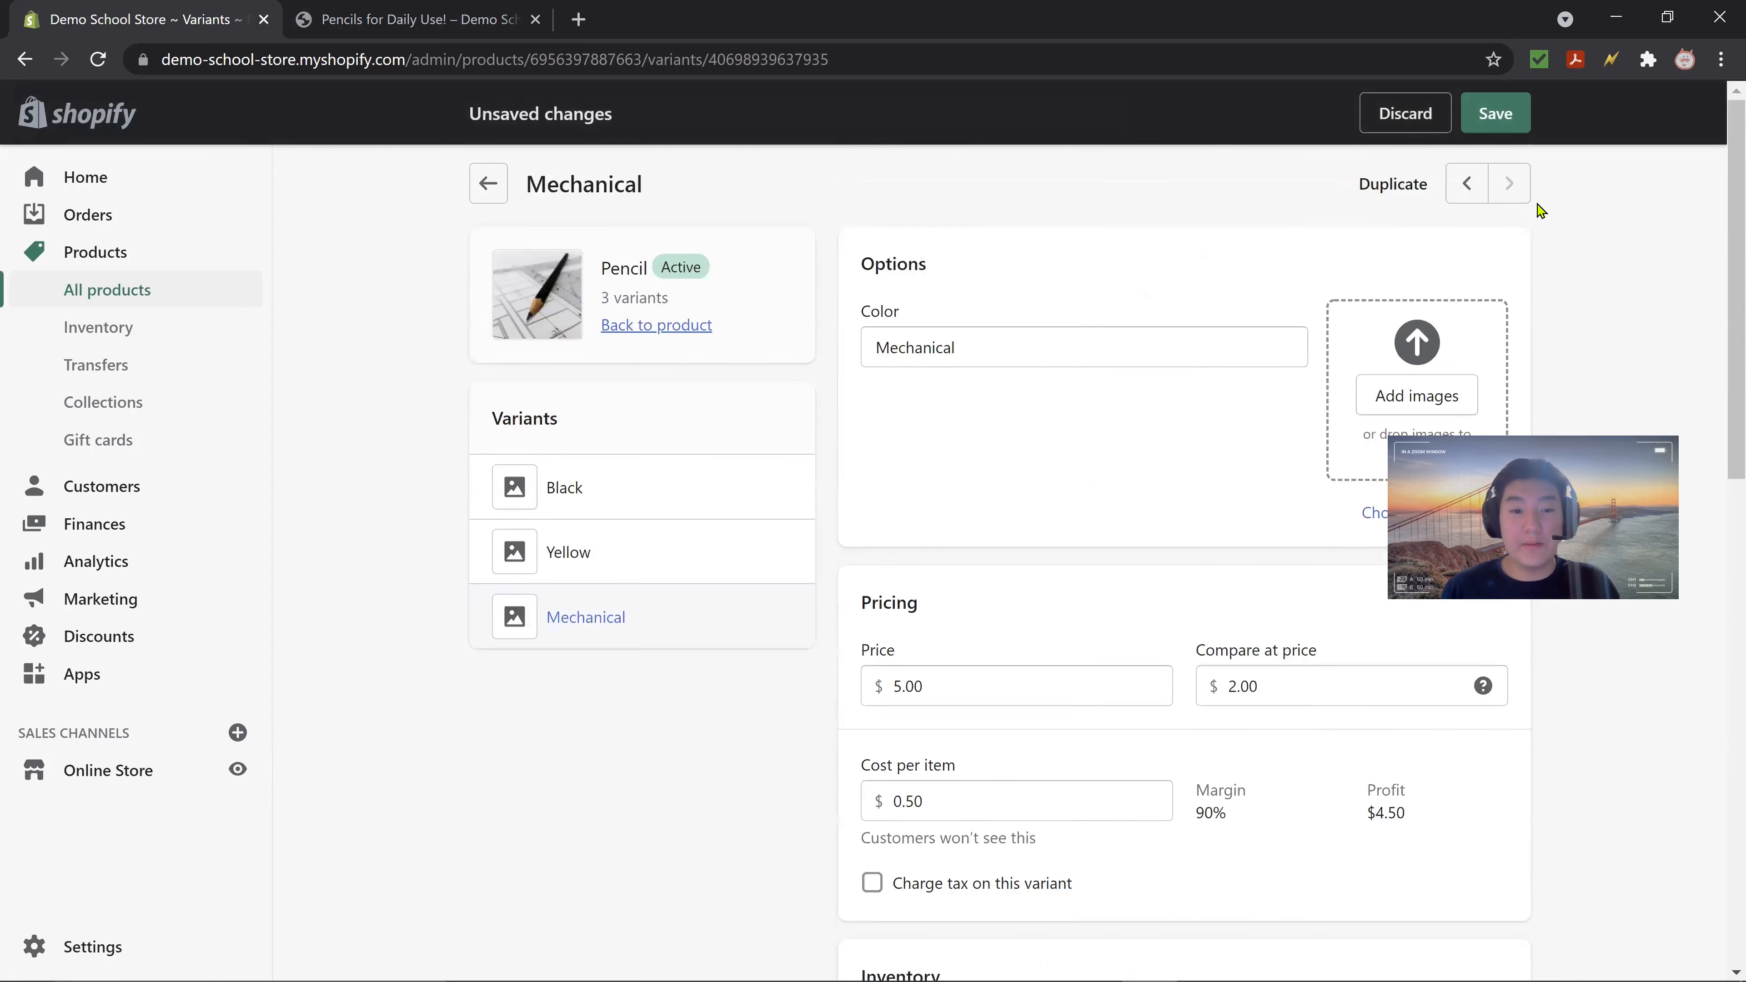
pyautogui.click(1497, 117)
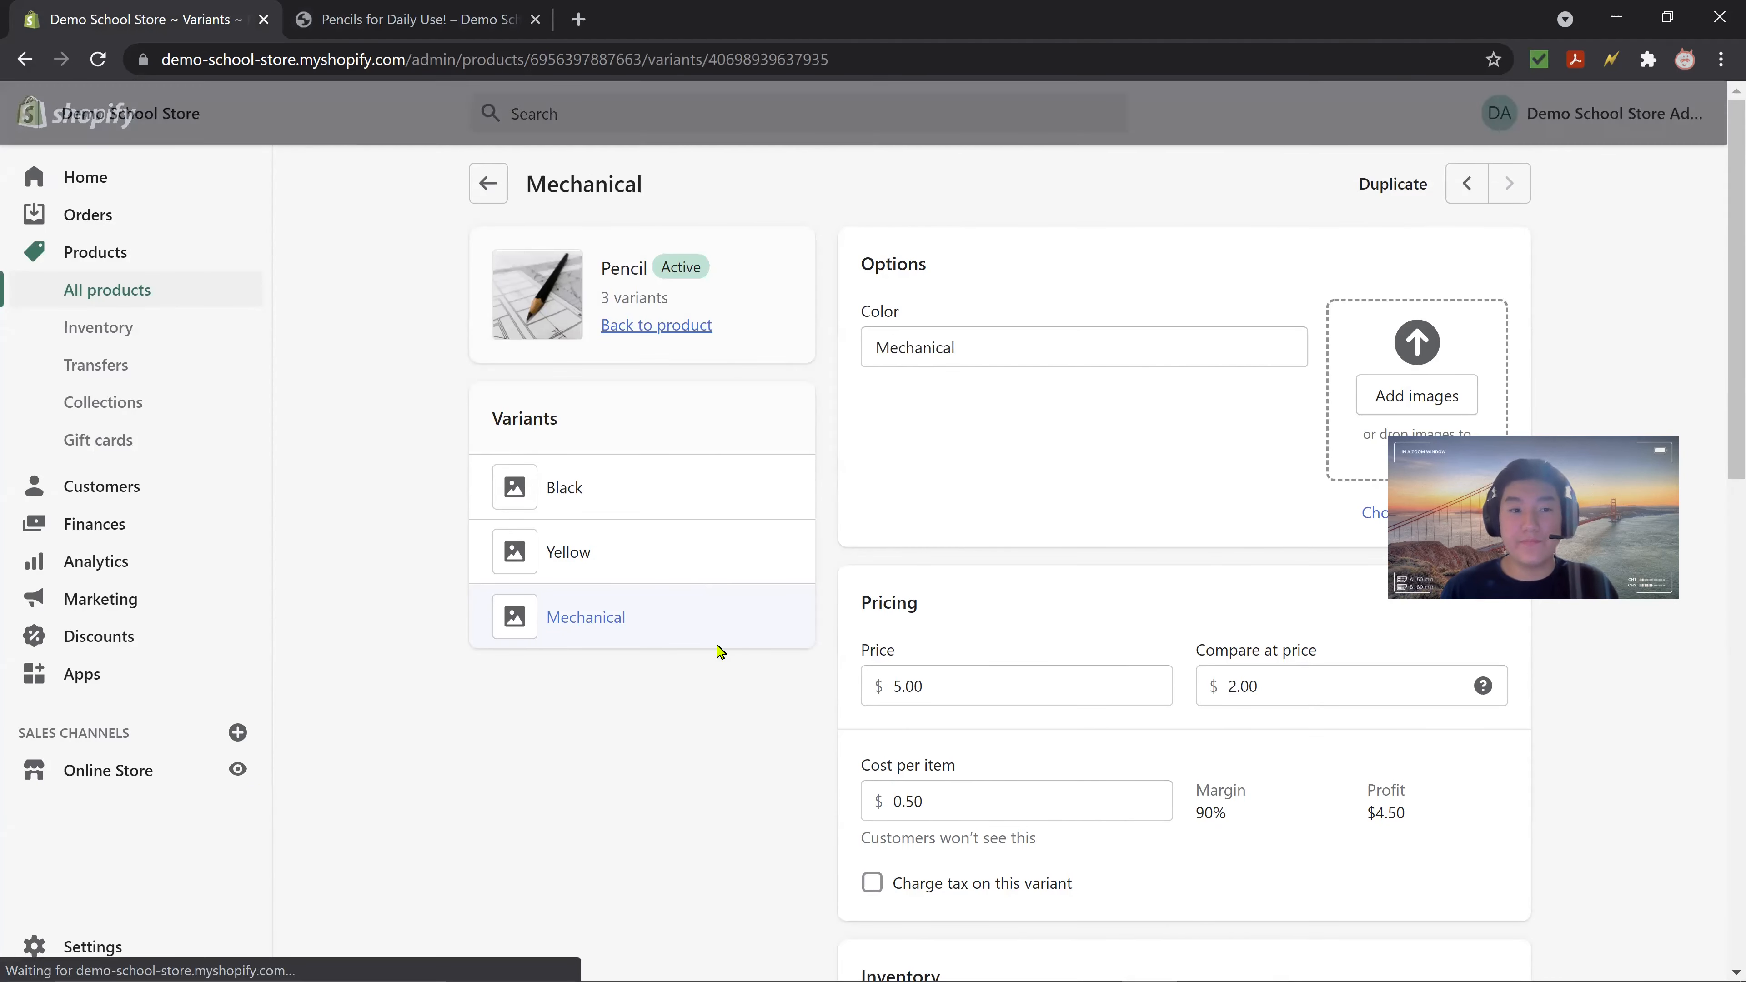
# - Go back to the storefront, open the shopping cart and remove the Mechanical pencils from it
pyautogui.hotkey('ctrl', 'Tab')
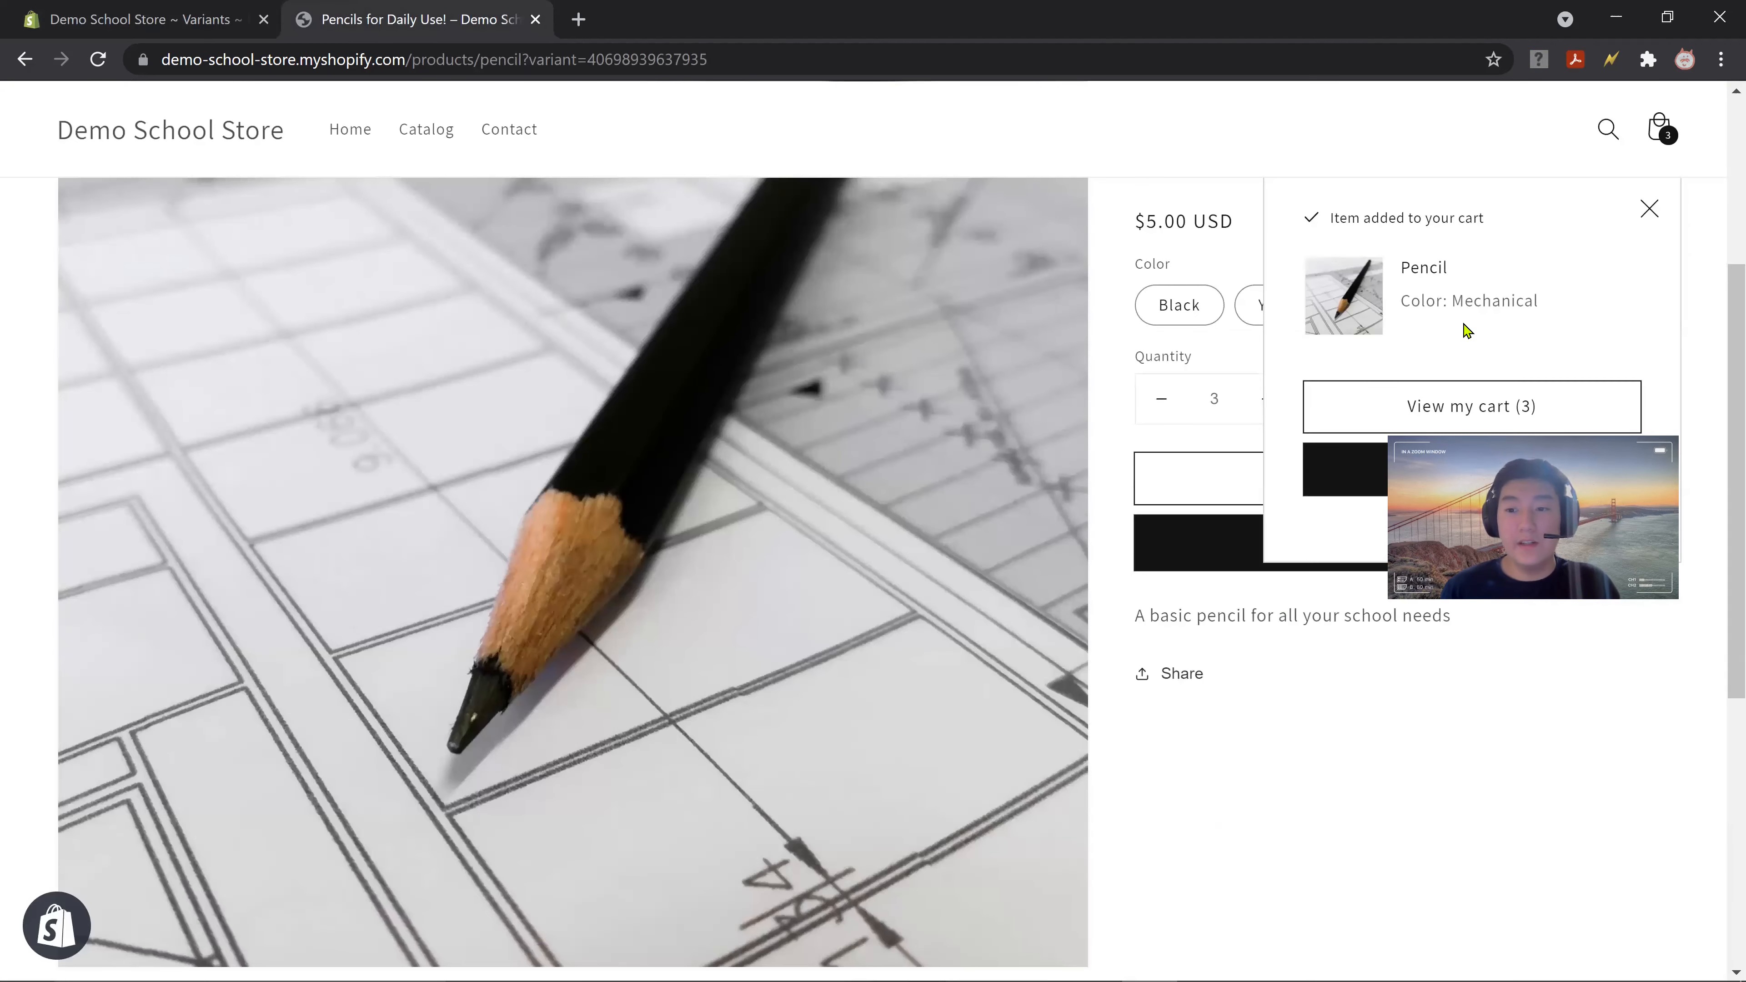
pyautogui.scroll(-2, 1467, 330)
pyautogui.scroll(3, 1454, 281)
pyautogui.click(1650, 210)
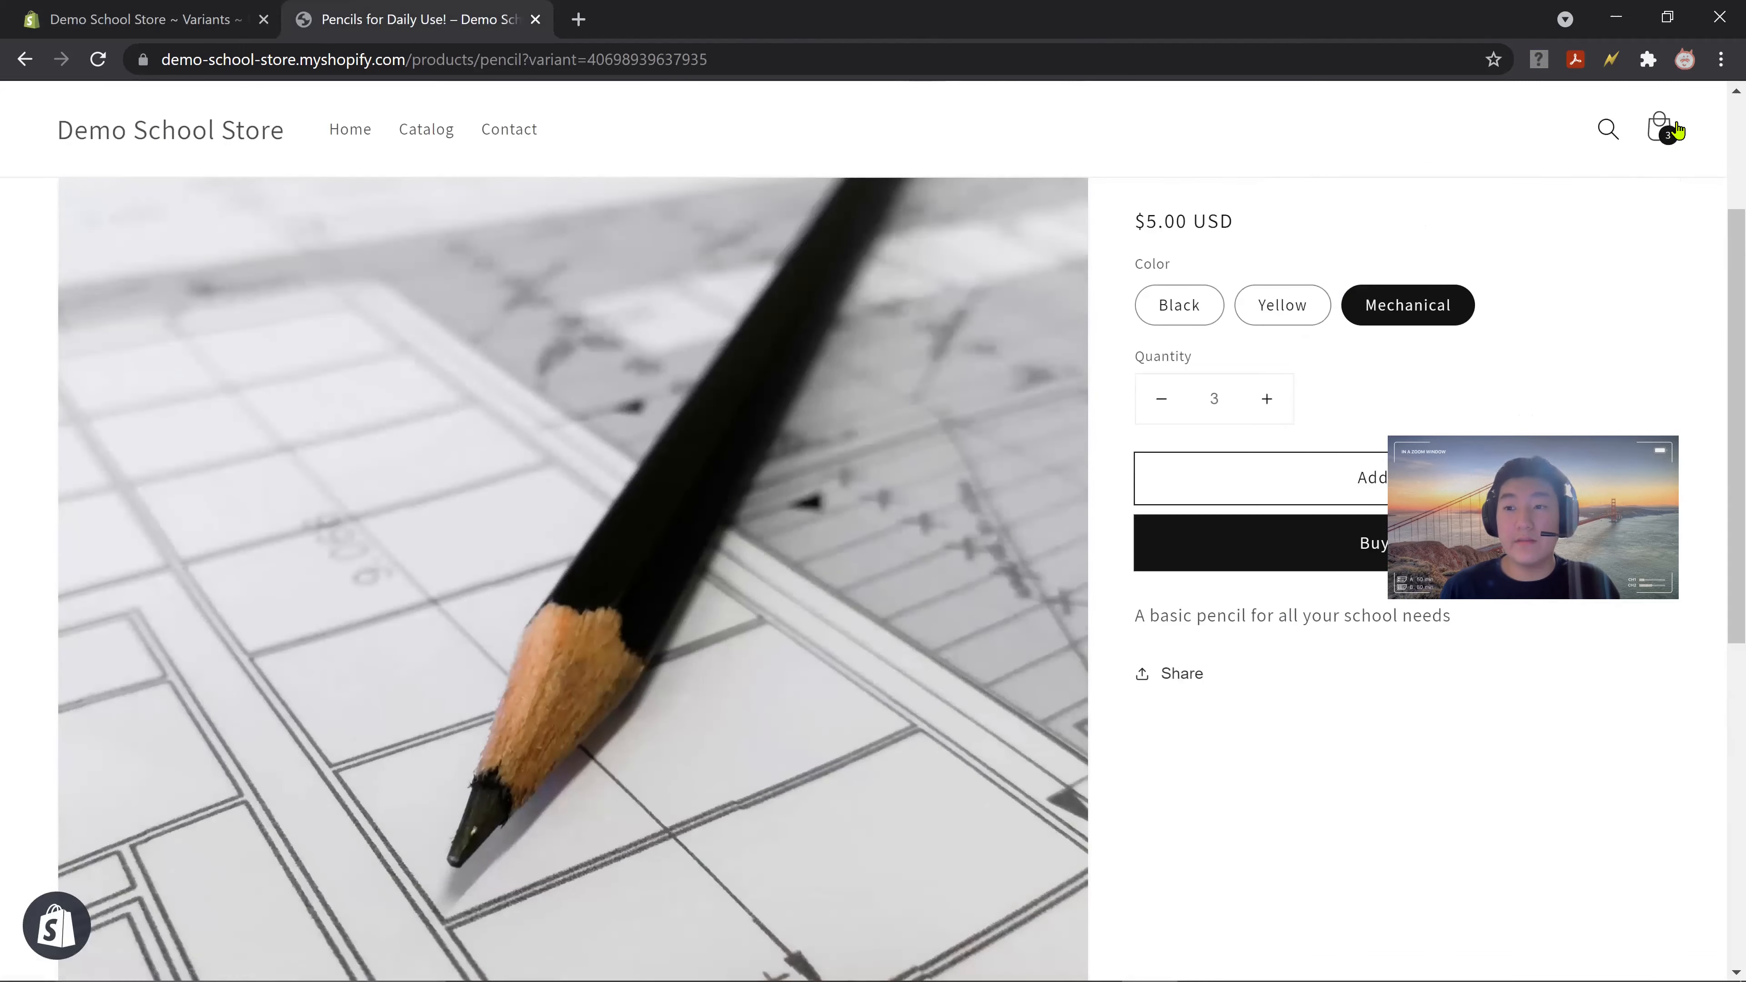
pyautogui.click(1674, 129)
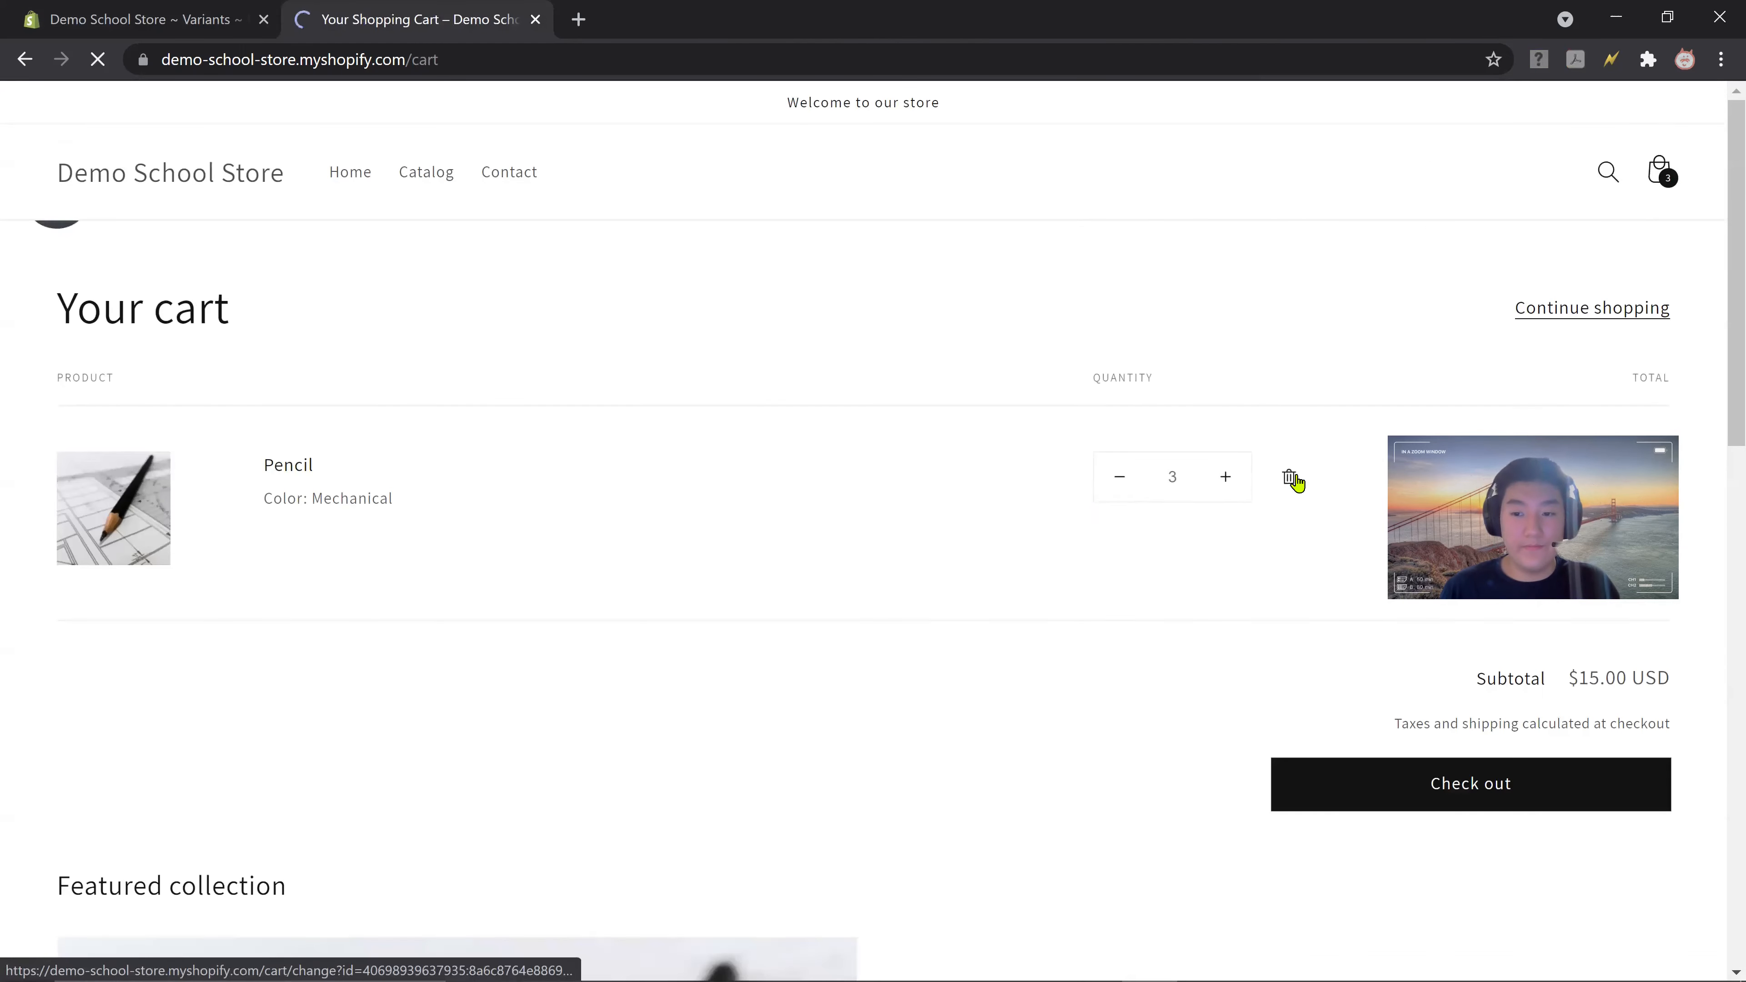
pyautogui.click(1293, 480)
# - From the Pencil's product page, add 3 Mechanical pencils to the cart and proceed to checkout
pyautogui.scroll(-6, 725, 604)
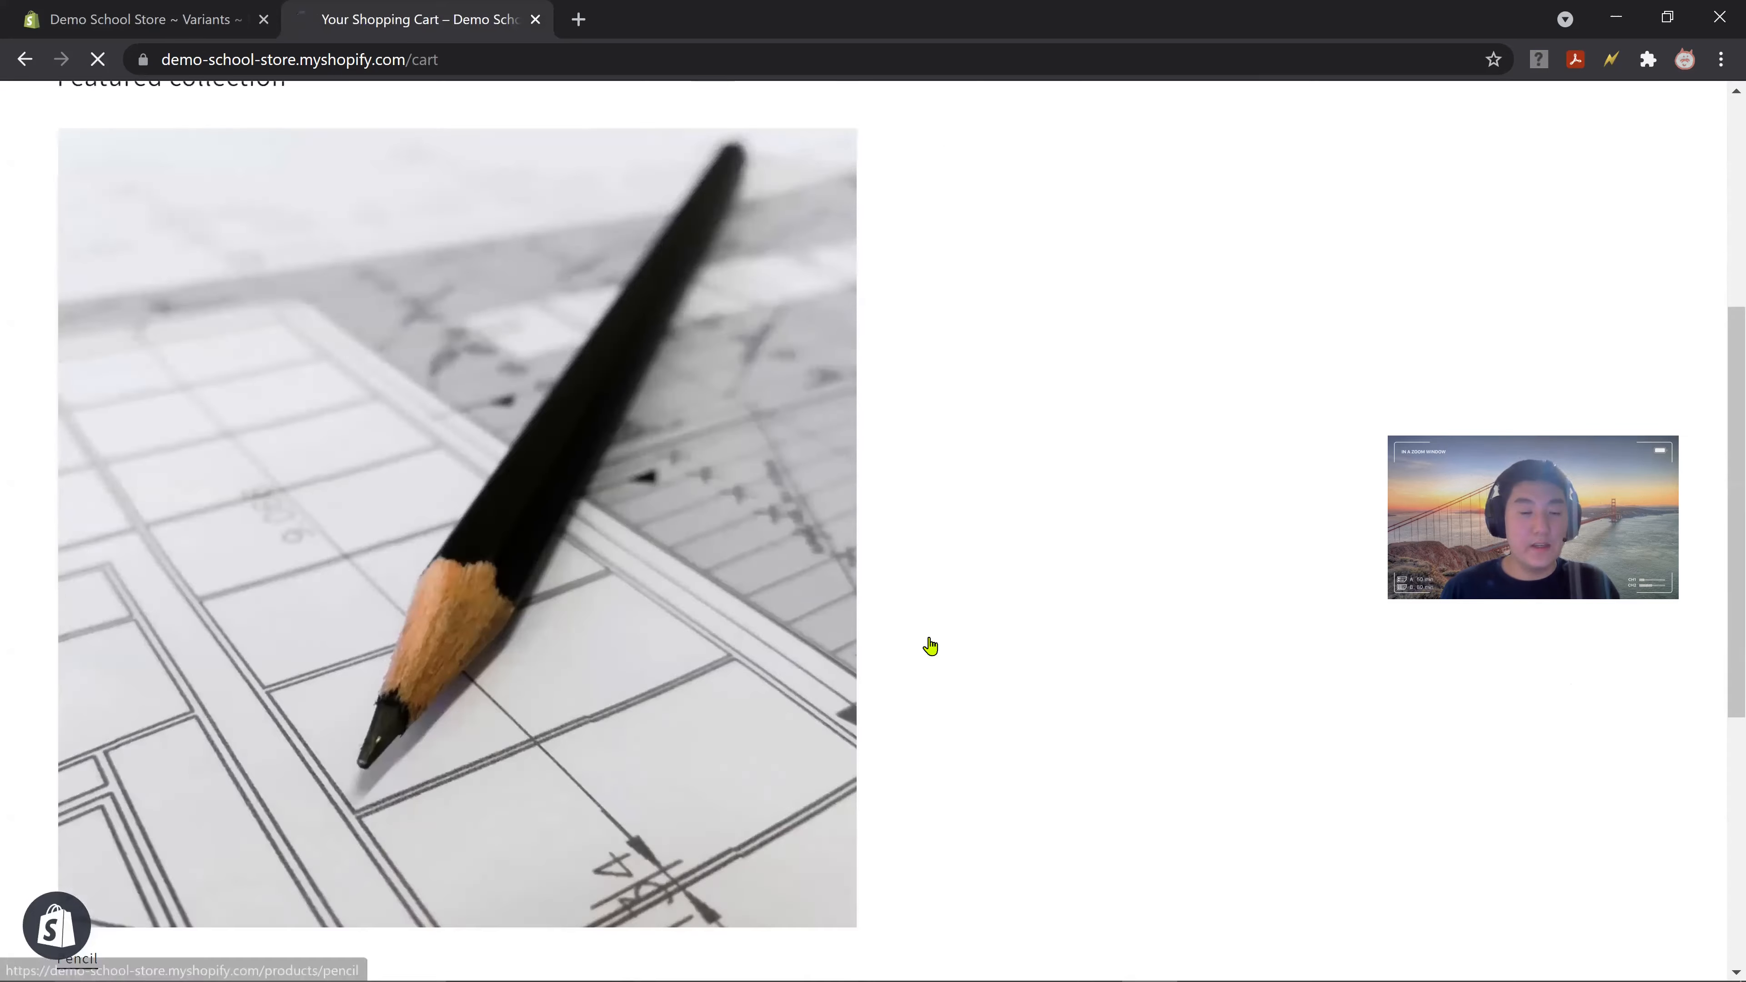
pyautogui.scroll(-3, 1013, 671)
pyautogui.click(1403, 304)
pyautogui.click(1240, 404)
pyautogui.press('BackSpace')
pyautogui.write('3')
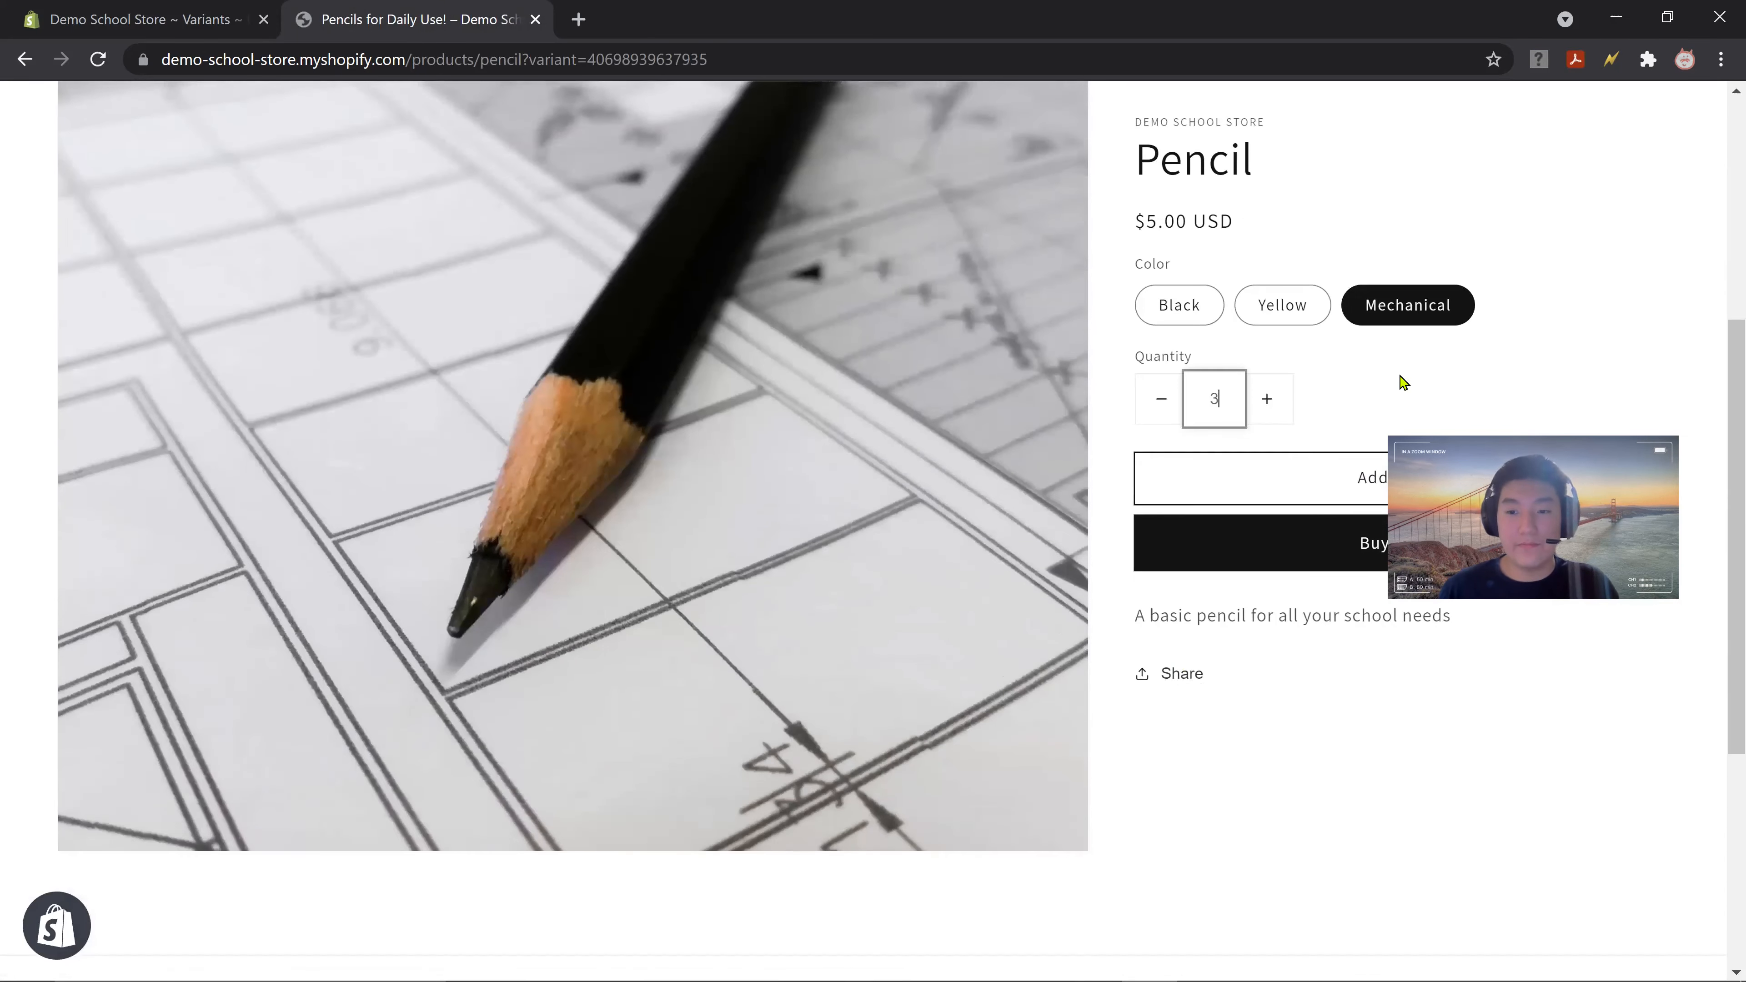
pyautogui.click(1275, 458)
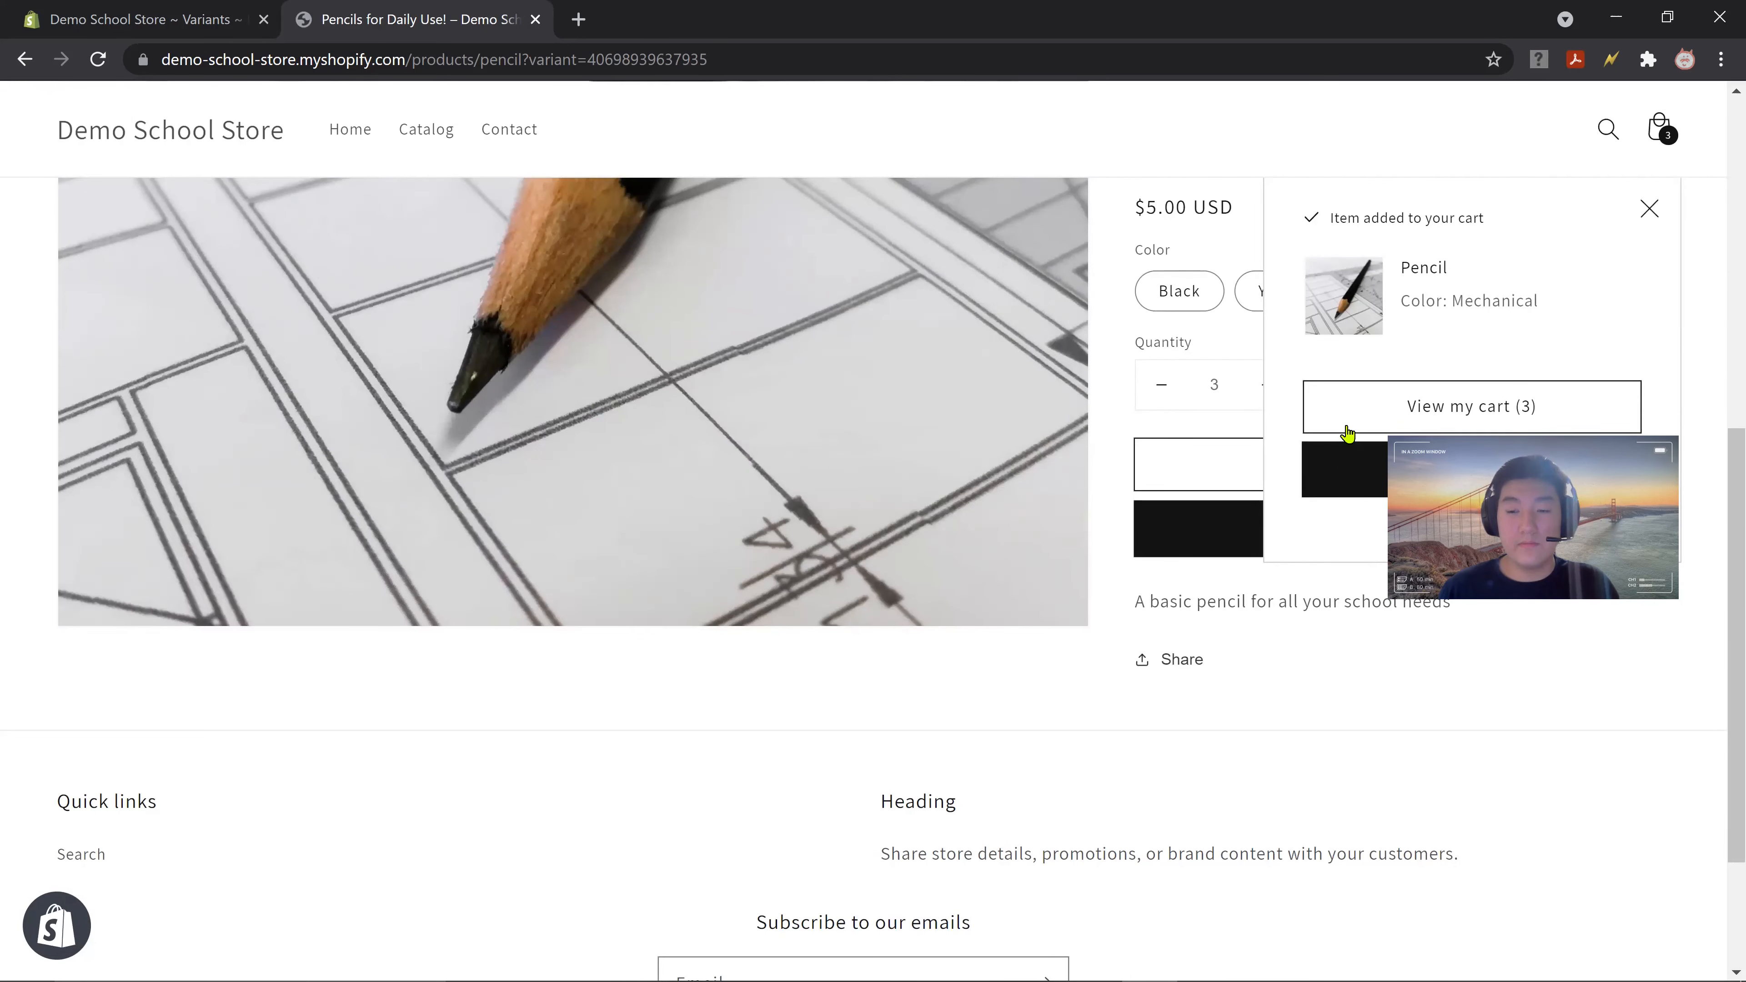
pyautogui.click(1347, 468)
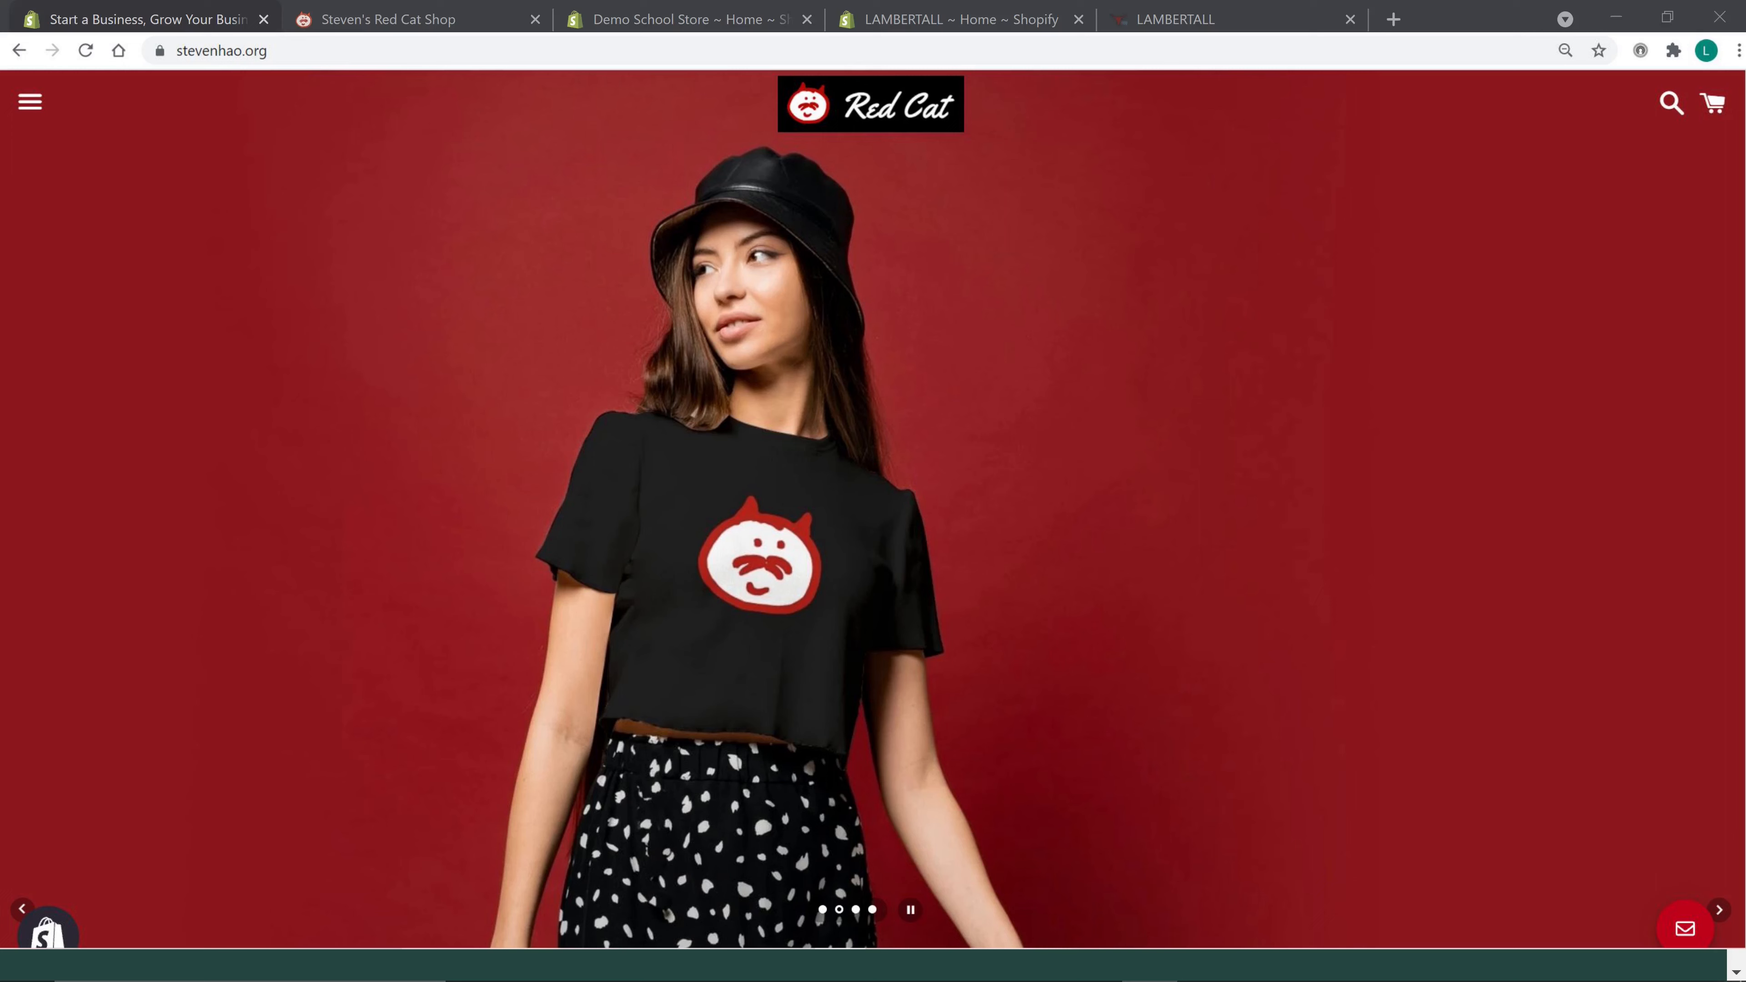
# - Switch to the Red Cat shop and examine its home page's banner, navigation menu and product photos
pyautogui.click(432, 16)
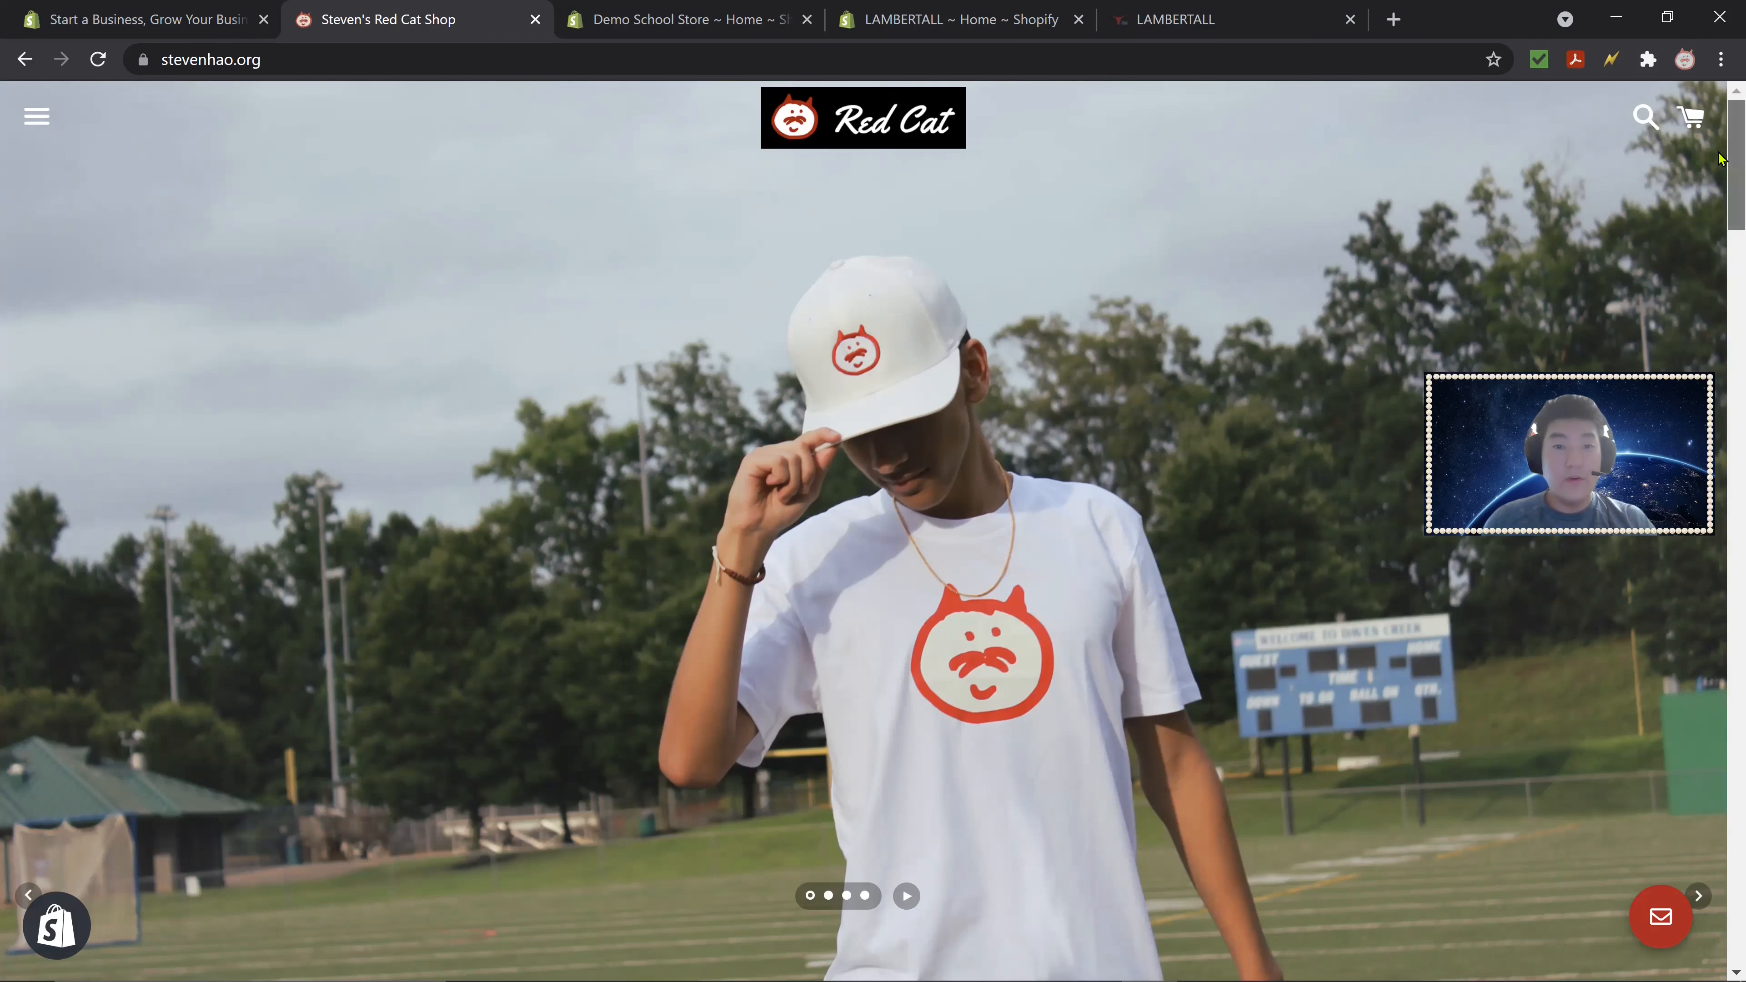
pyautogui.scroll(-3, 1721, 159)
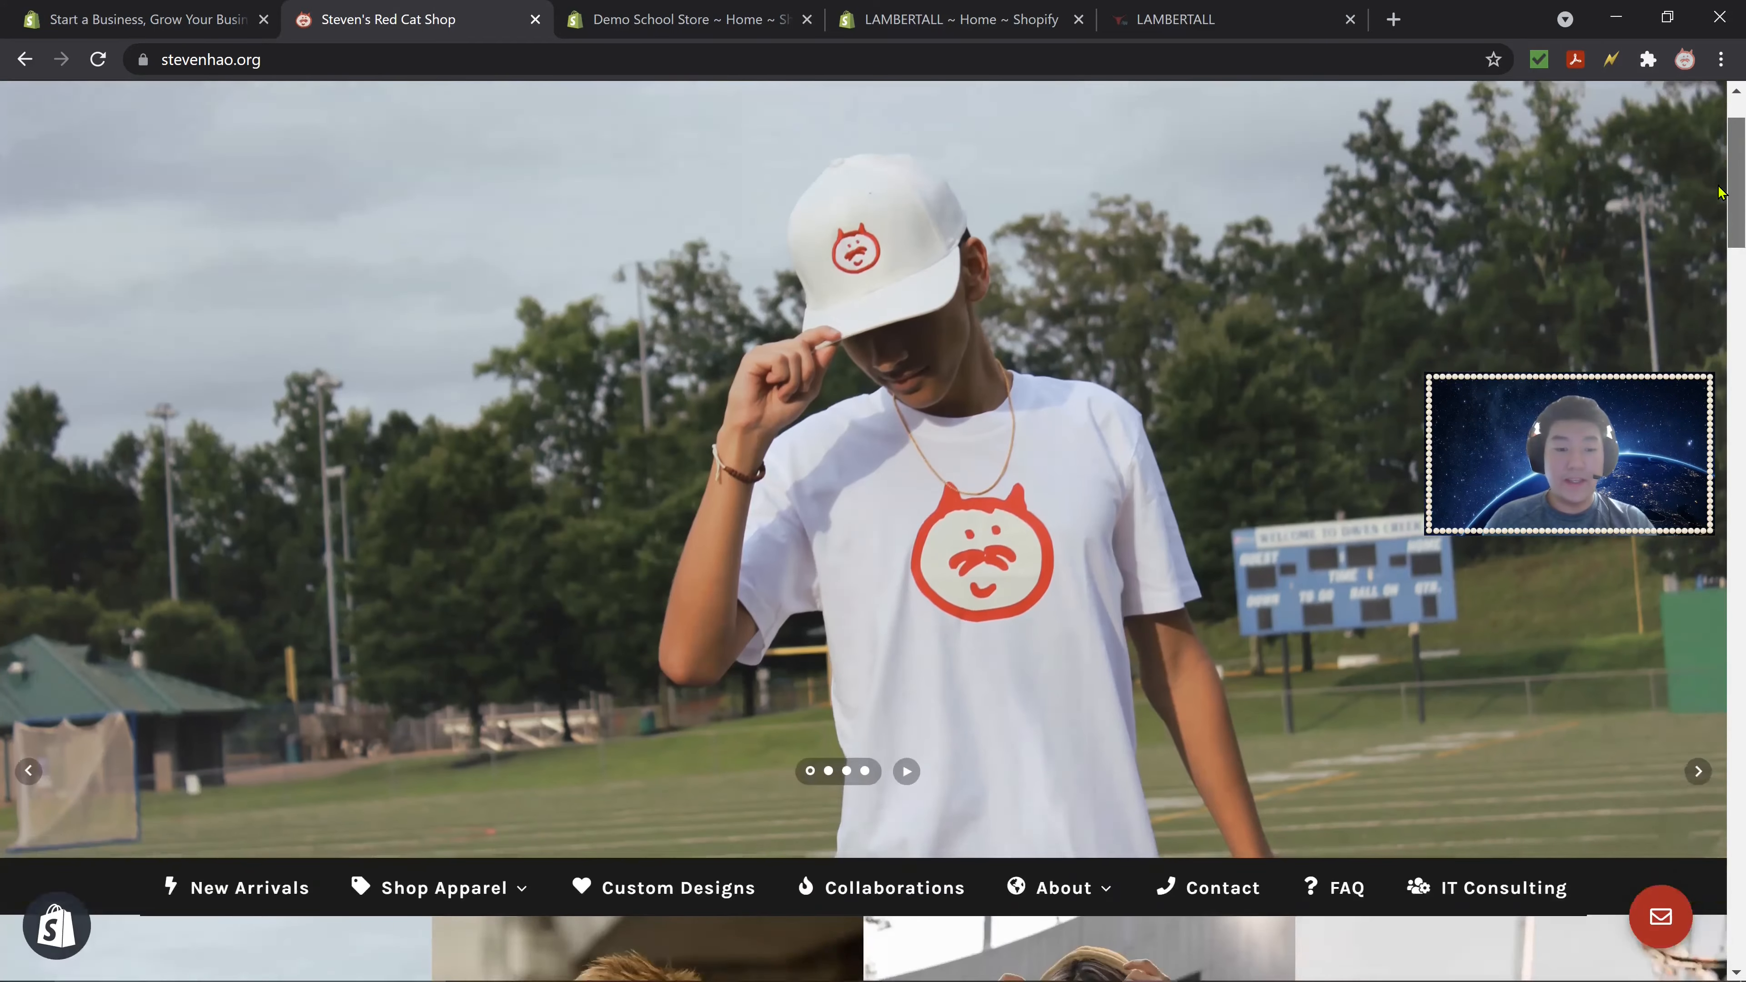
pyautogui.scroll(-3, 1721, 213)
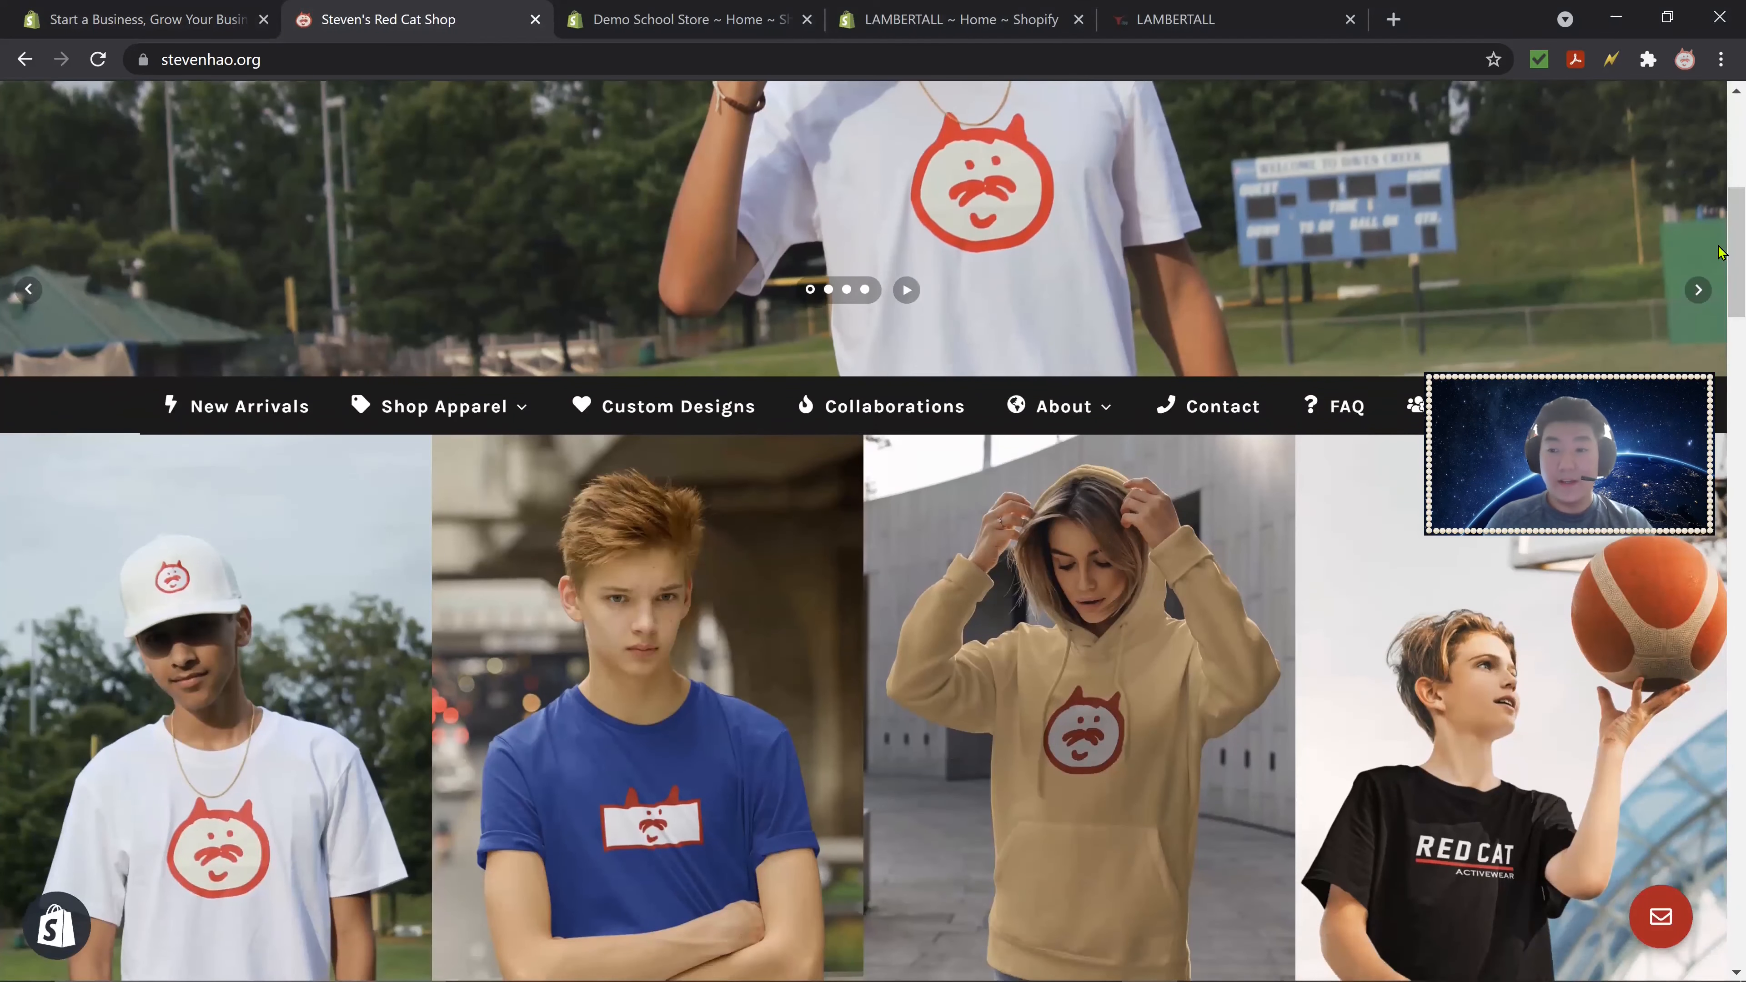
pyautogui.scroll(4, 1721, 249)
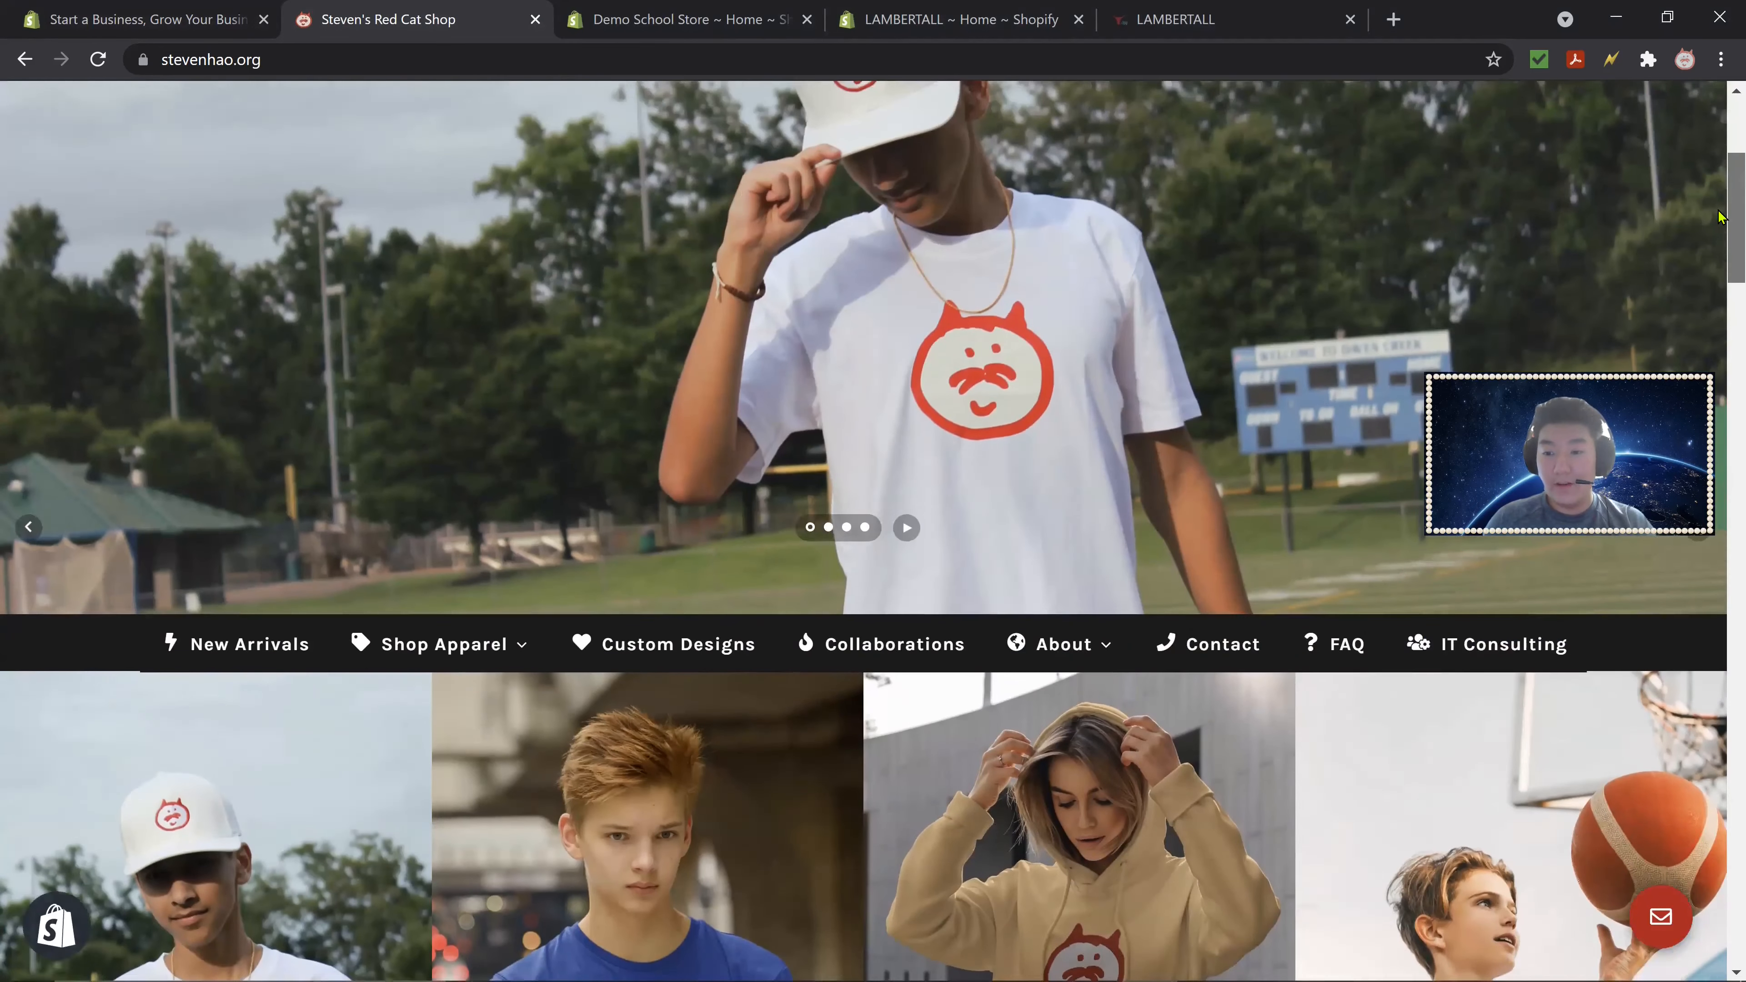